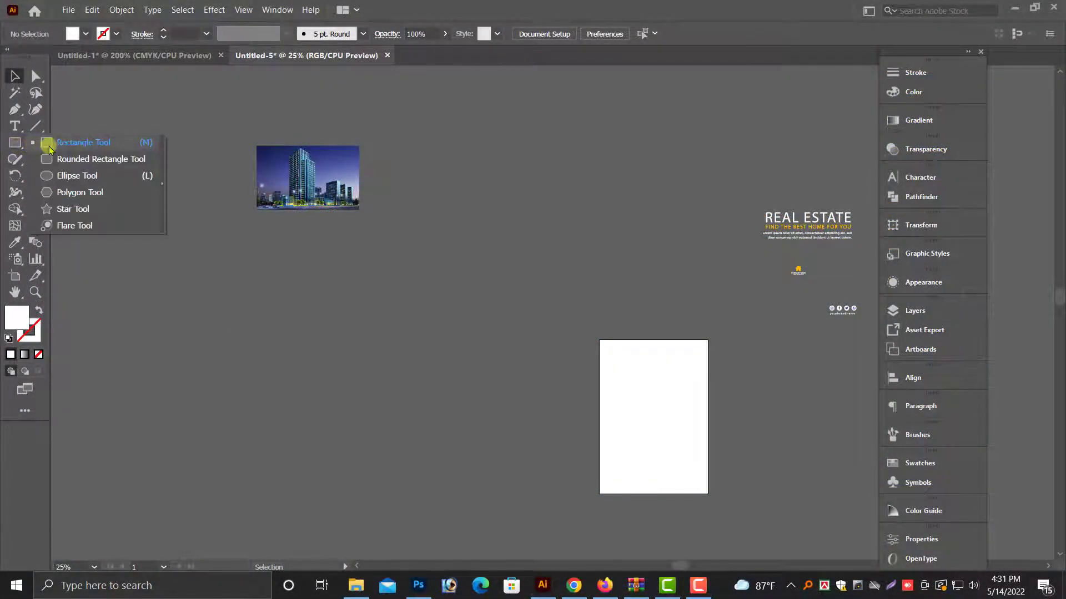
Select the Rectangle tool, show the rulers and switch ruler units to inches
left_click_drag(12, 145, 66, 143)
left_click(280, 282)
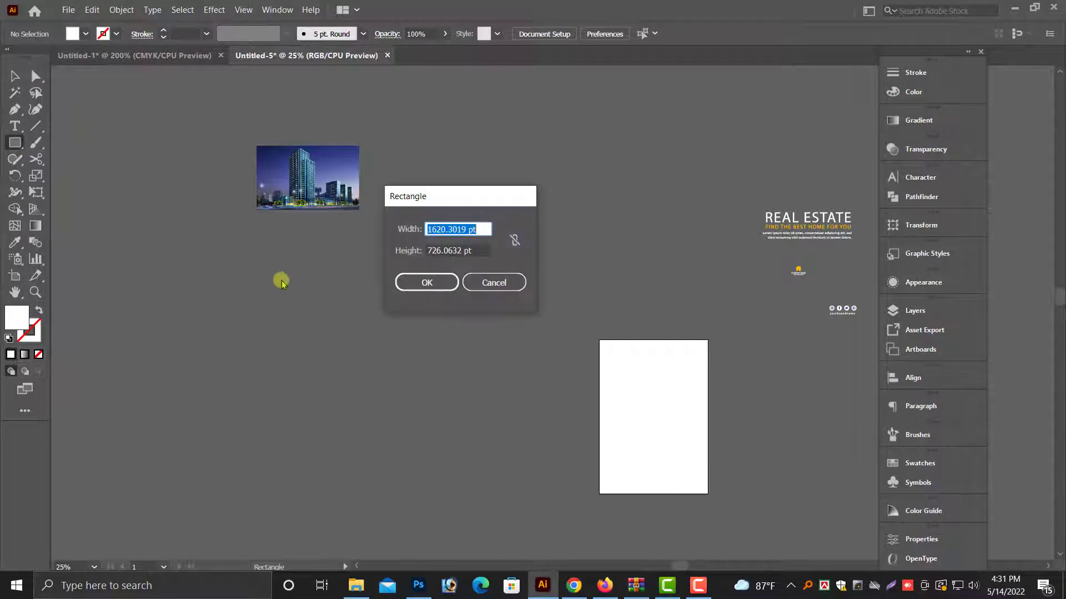
left_click(473, 287)
key("ctrl+r")
right_click(554, 69)
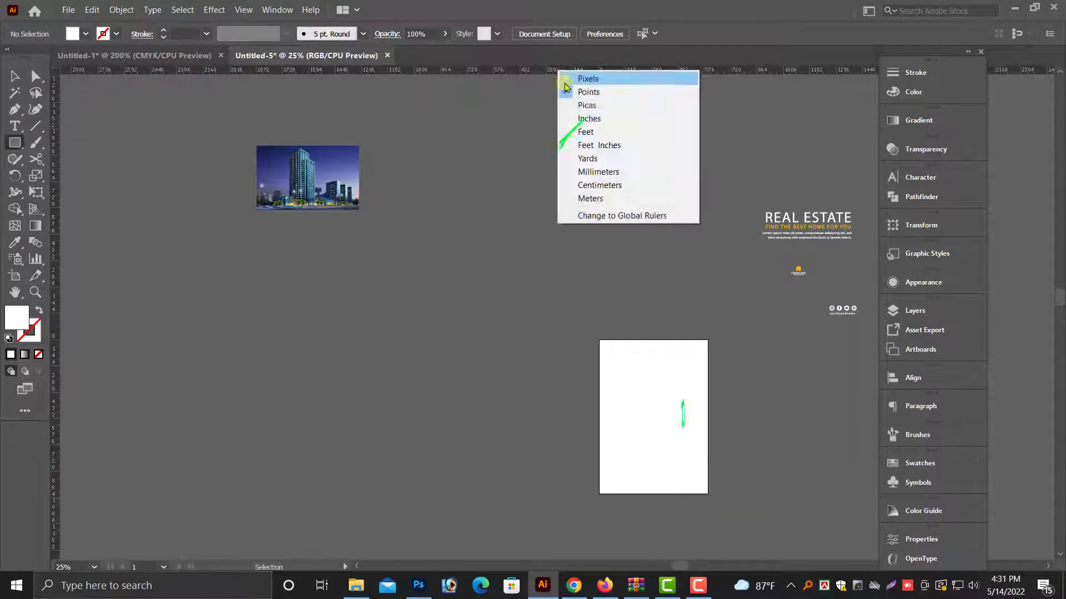
left_click(572, 118)
Create a white rectangle 7 inches wide through the Rectangle size dialog
left_click(405, 285)
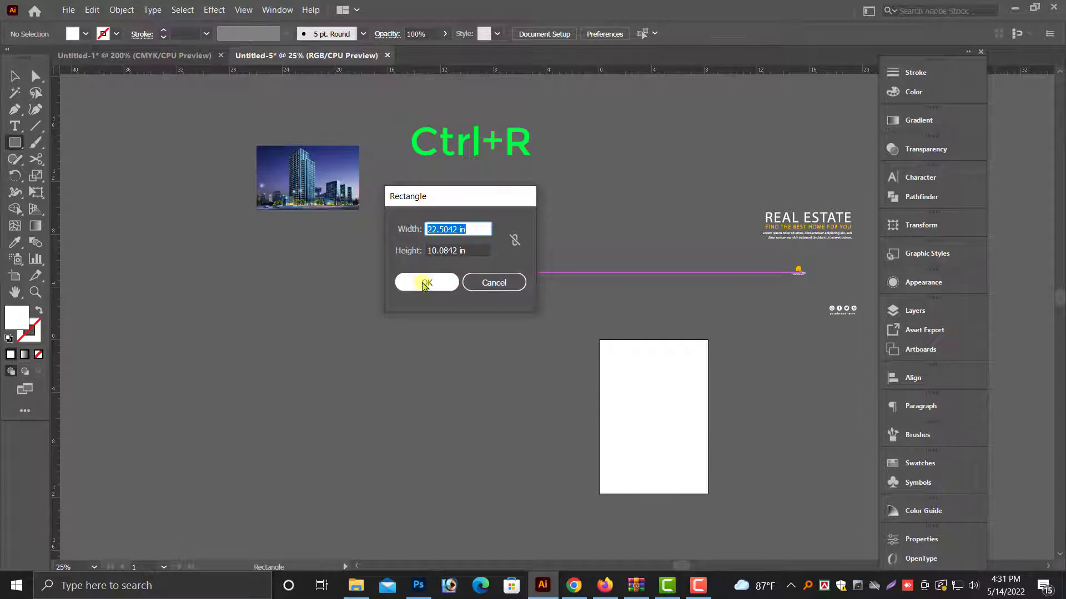
type("7")
key("Tab")
left_click(426, 282)
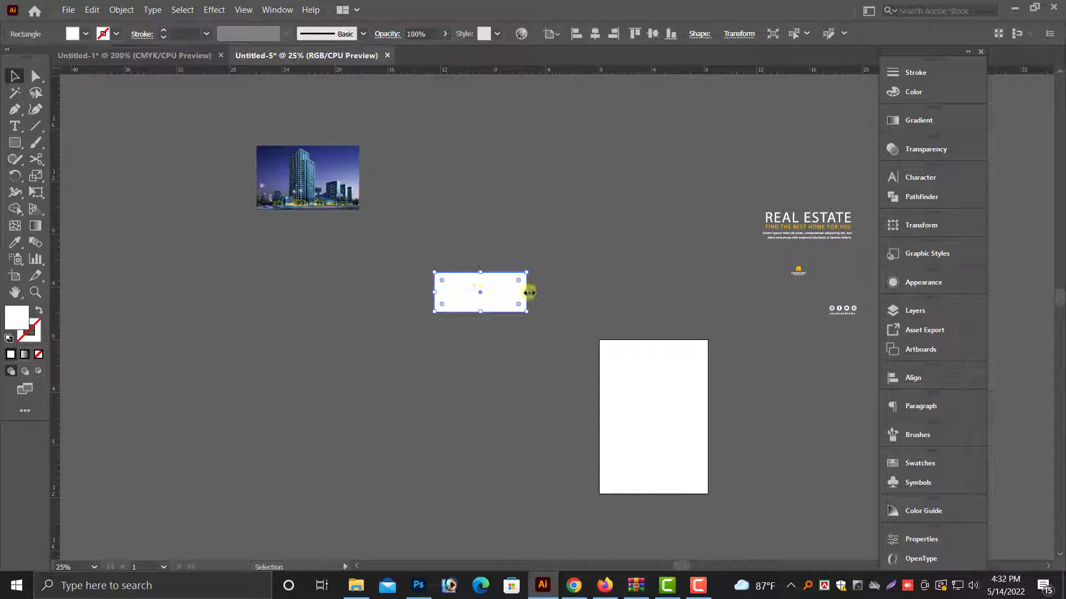
Enlarge the white rectangle into a wide banner and reposition it lower left
left_click_drag(527, 292, 666, 302)
left_click_drag(534, 336, 478, 387)
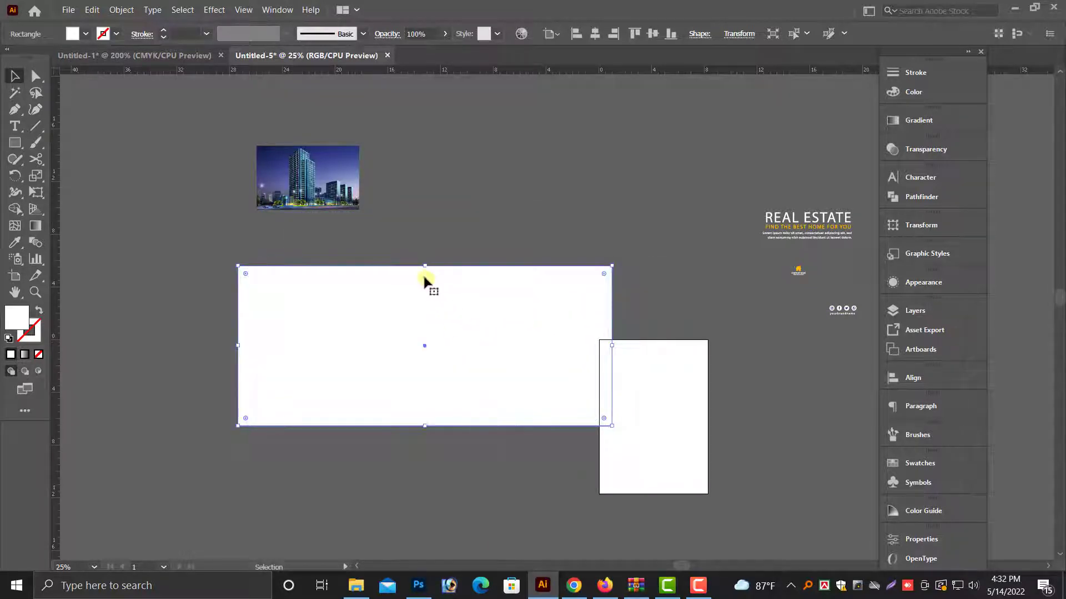
left_click_drag(425, 263, 426, 250)
scroll(308, 194, "up", 1)
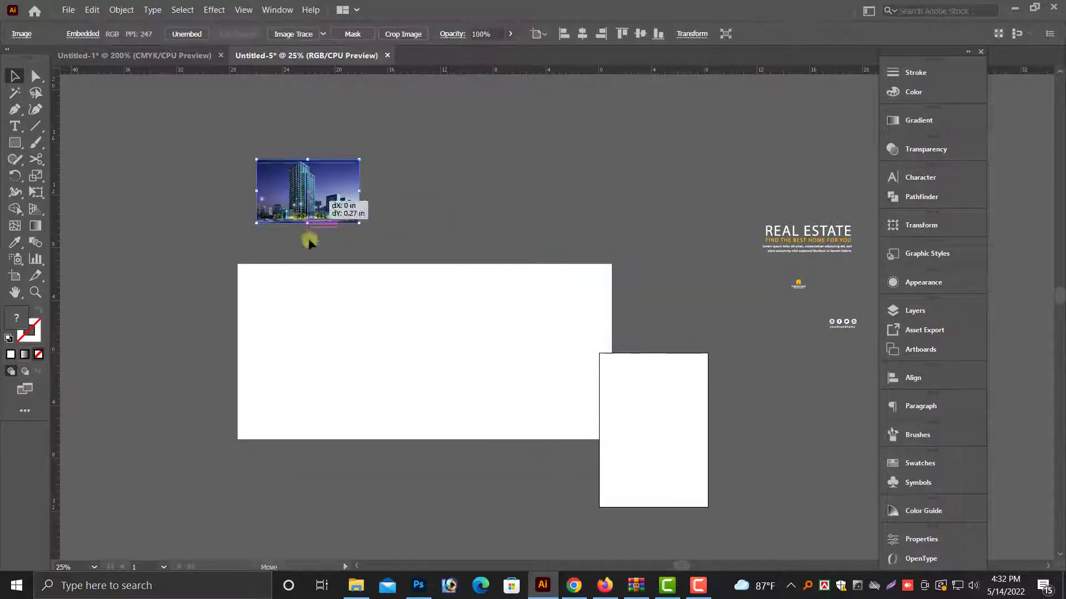
Drag the city photo onto the banner and bring it to the front
left_click_drag(308, 194, 304, 298)
right_click(340, 305)
mouse_move(375, 403)
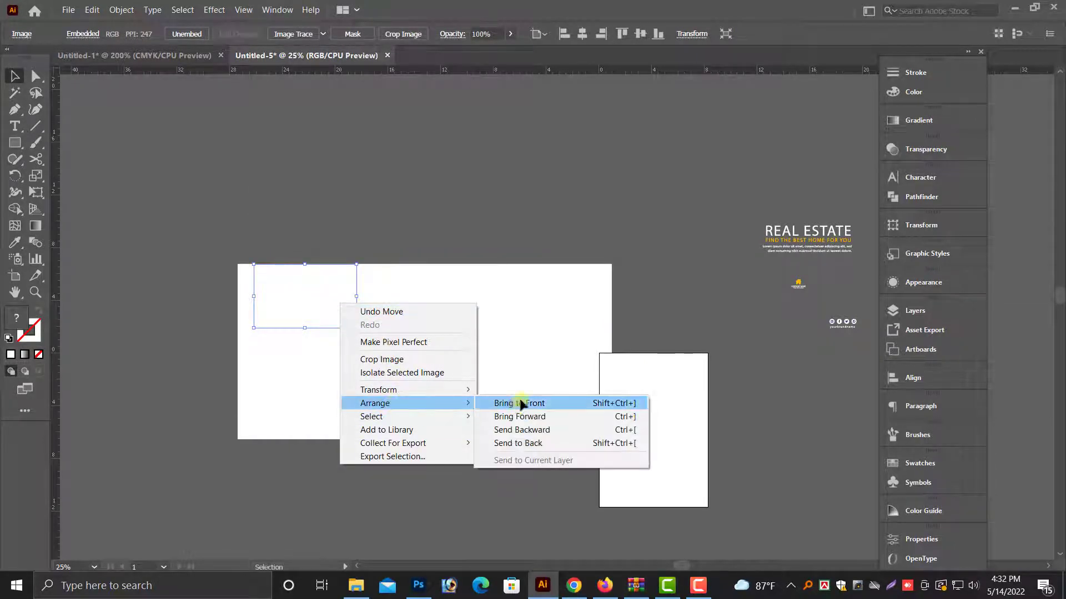
left_click(516, 403)
key("ctrl+plus")
left_click_drag(537, 345, 392, 248)
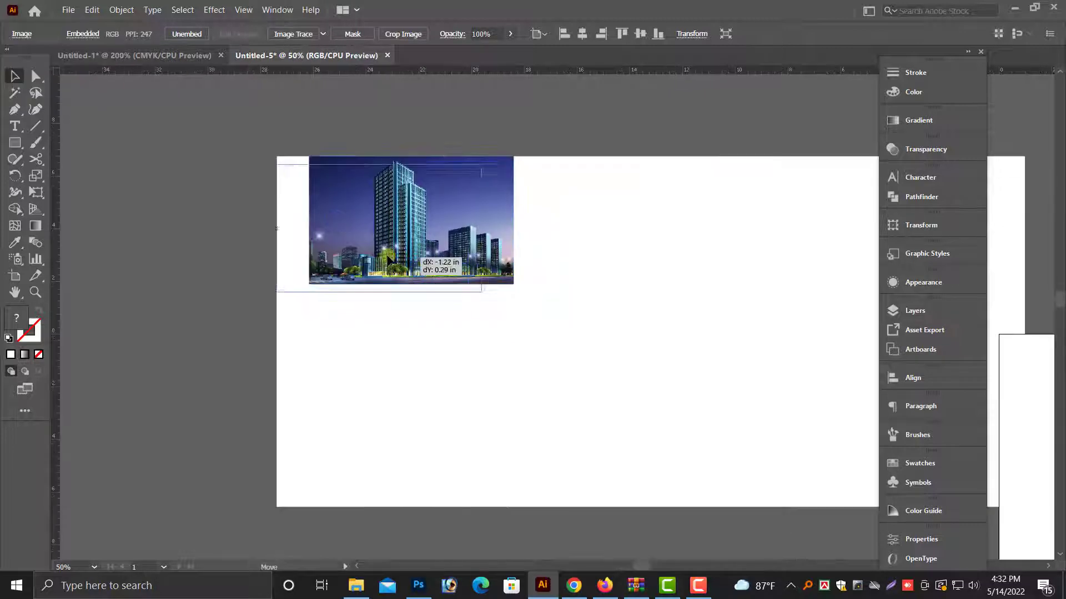
Move the photo to the banner's left side and scale it to full banner height
mouse_move(511, 280)
left_mouse_down()
mouse_move(469, 301)
mouse_move(780, 479)
left_mouse_up()
mouse_move(582, 411)
left_mouse_down()
mouse_move(567, 440)
mouse_move(536, 438)
left_mouse_up()
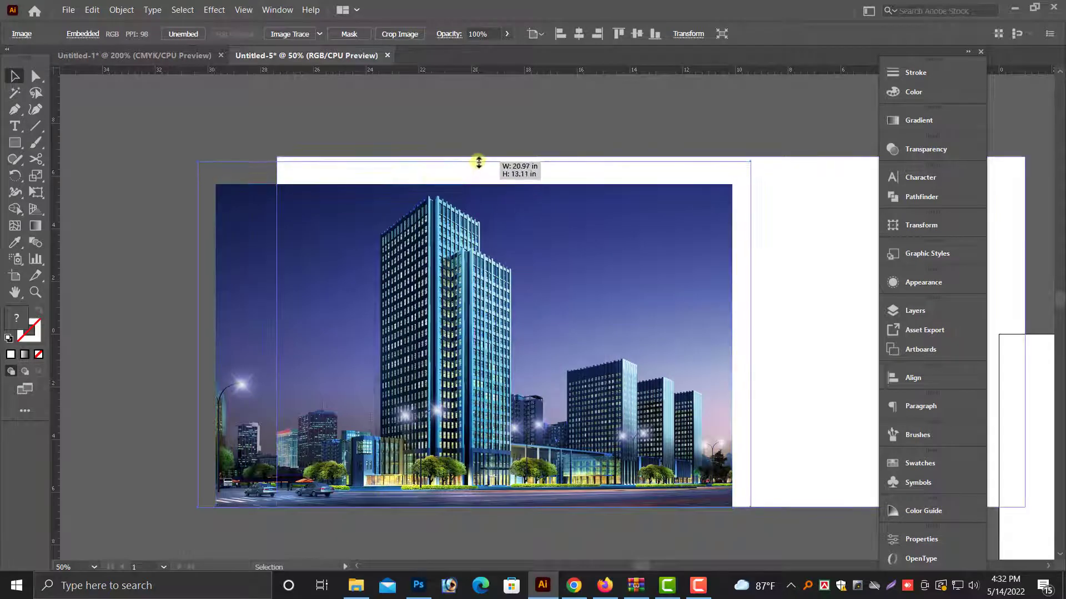
left_click_drag(475, 182, 475, 157)
left_click_drag(647, 349, 536, 334)
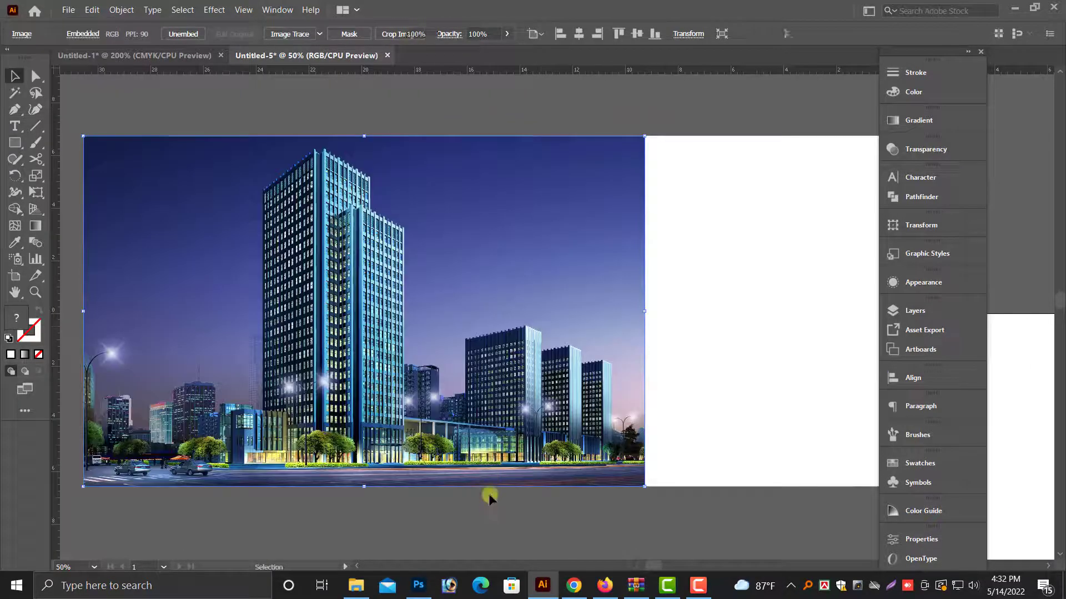
key("ctrl+minus")
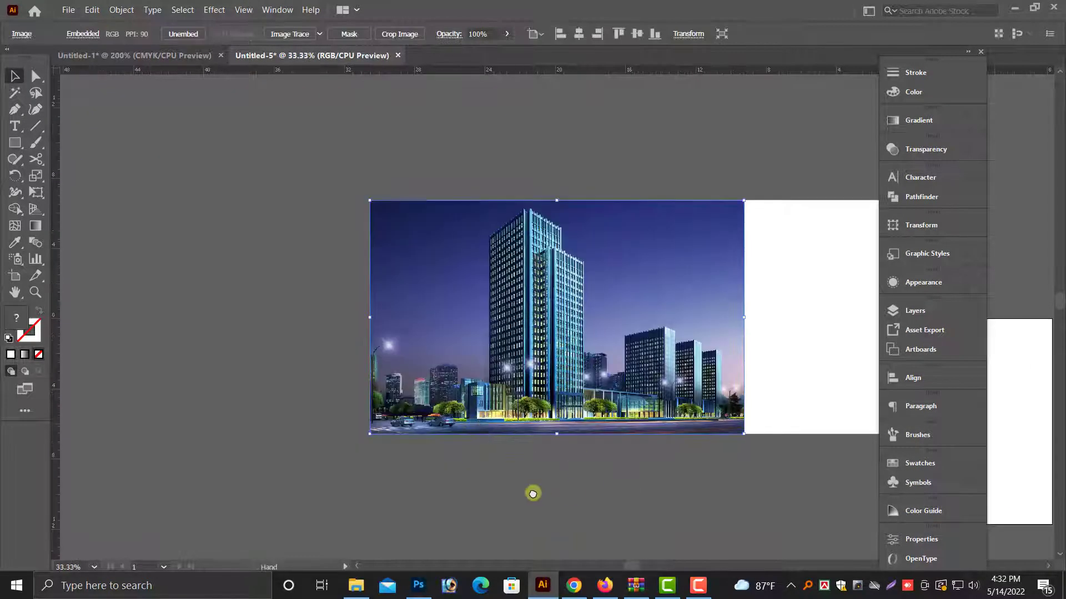
scroll(525, 502, "right", 3)
Draw a rectangle over the photo's visible area and make a clipping mask with it
scroll(599, 455, "up", 1)
left_click(678, 405)
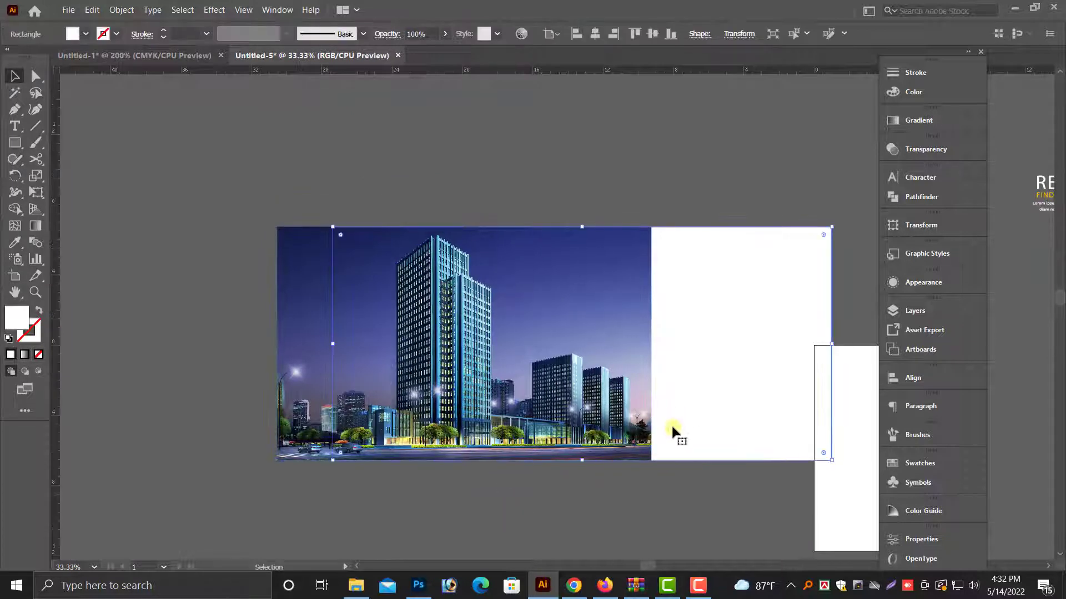
left_click(561, 532)
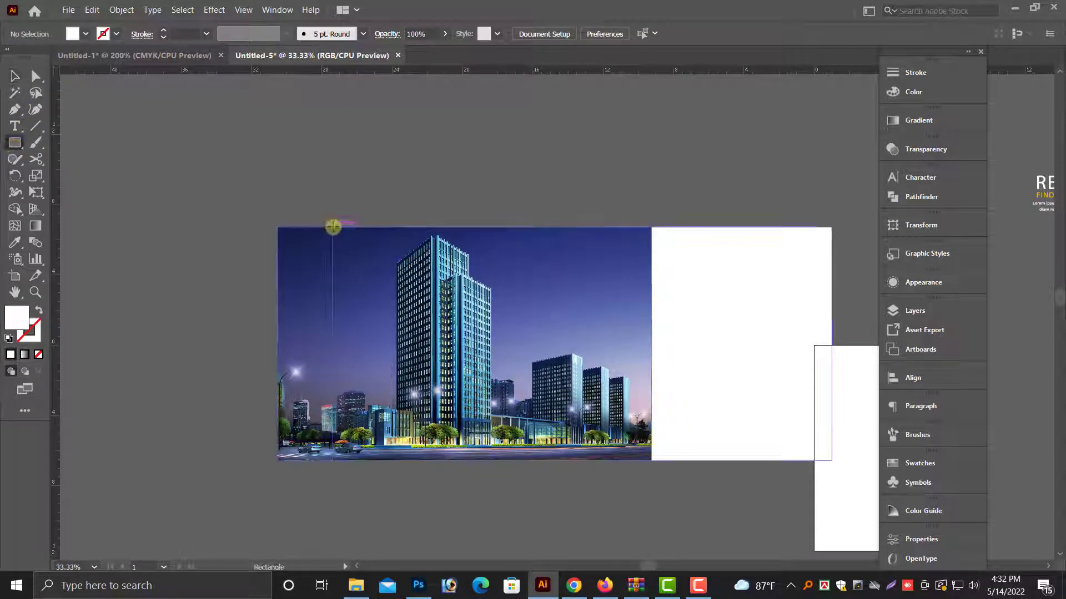
left_click_drag(335, 227, 659, 460)
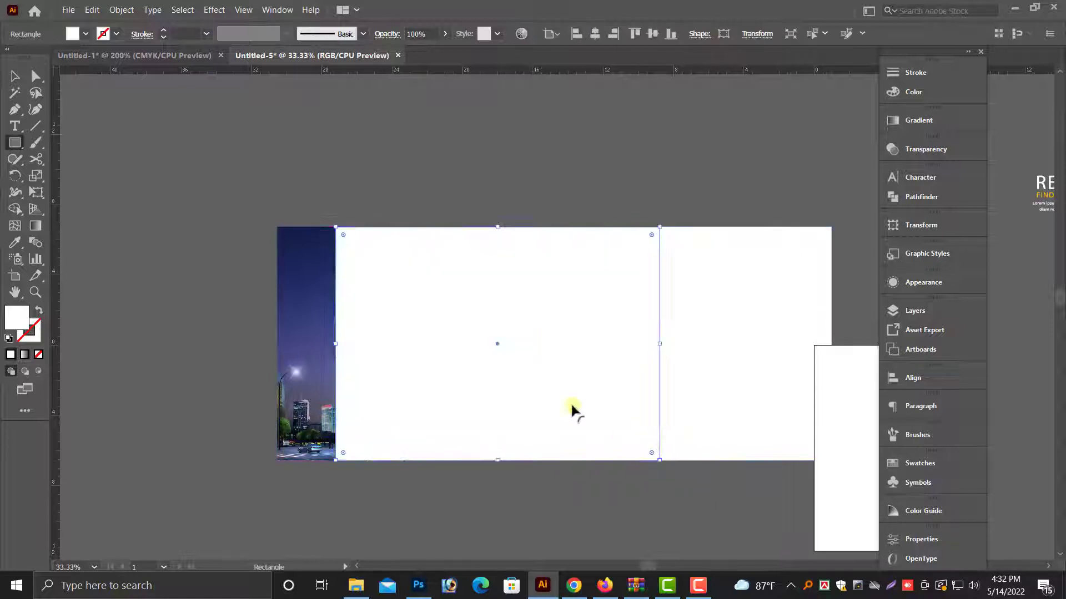
left_click(18, 77)
left_click(301, 312, "shift")
right_click(302, 312)
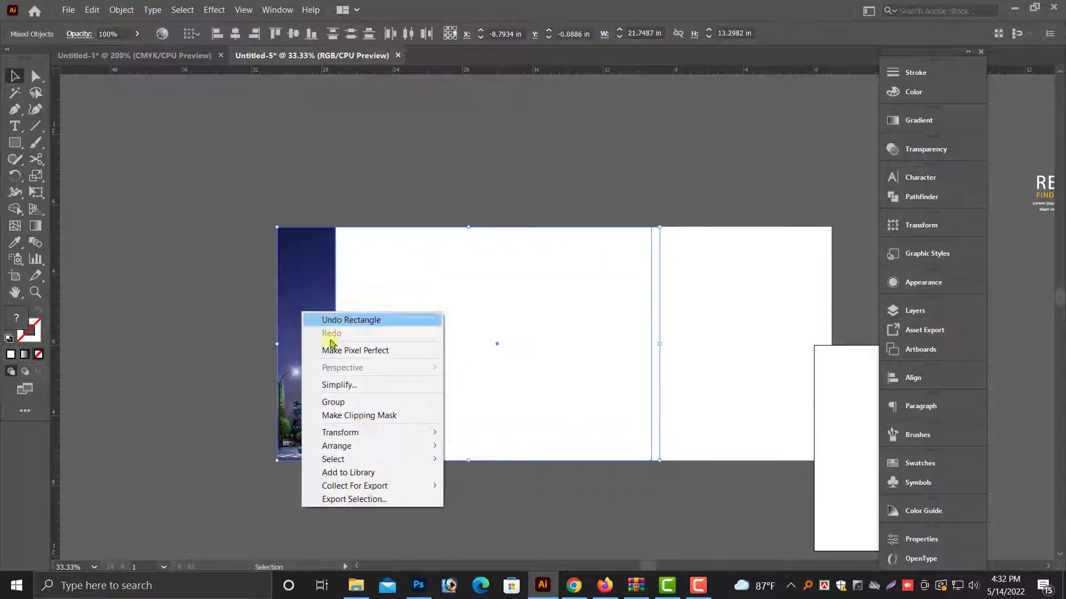
left_click(364, 414)
Nudge the clipped photo group slightly left to align with the banner edge
left_click(409, 420)
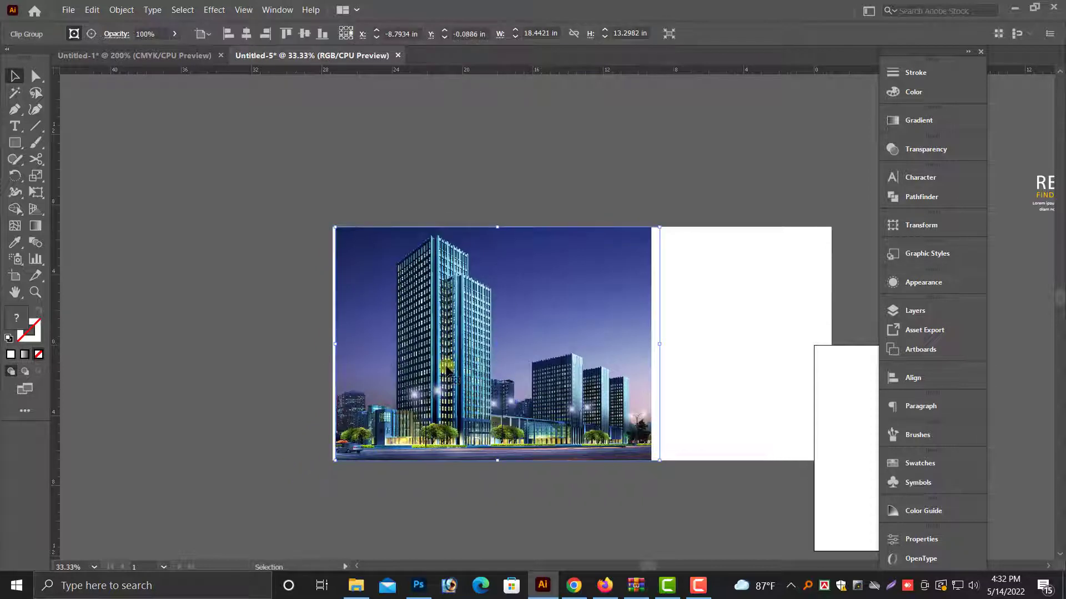
left_click_drag(445, 369, 458, 376)
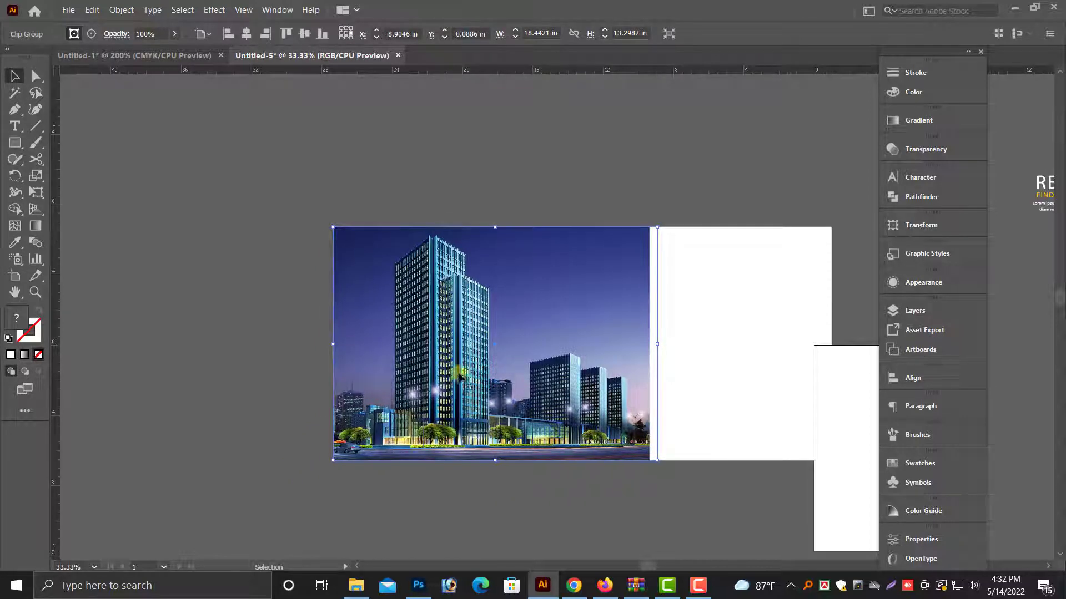
key("Left")
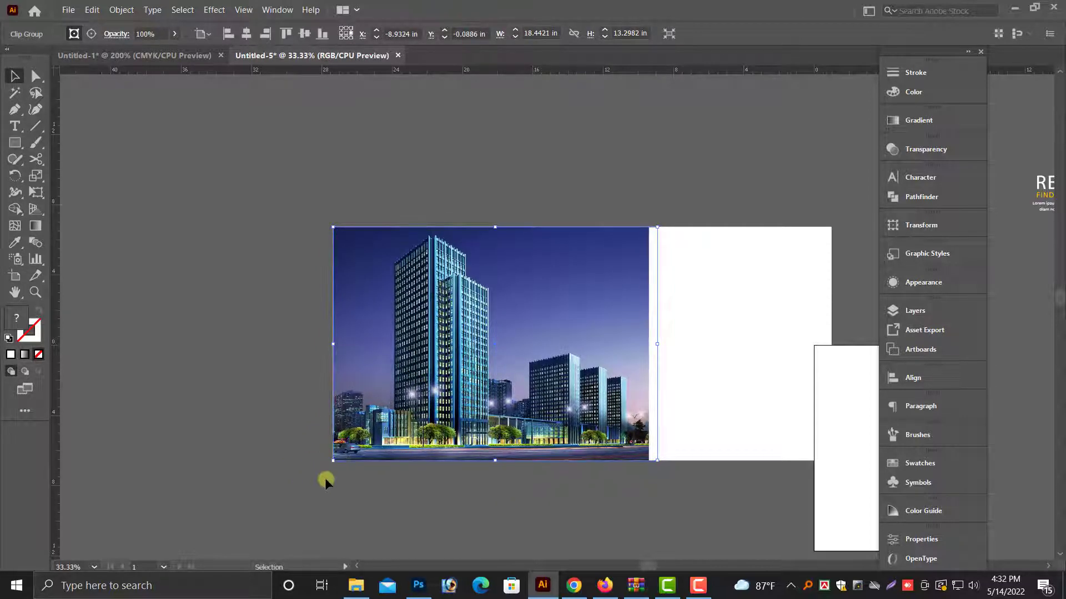
left_click(325, 482)
key("ctrl+plus")
scroll(506, 369, "right", 5)
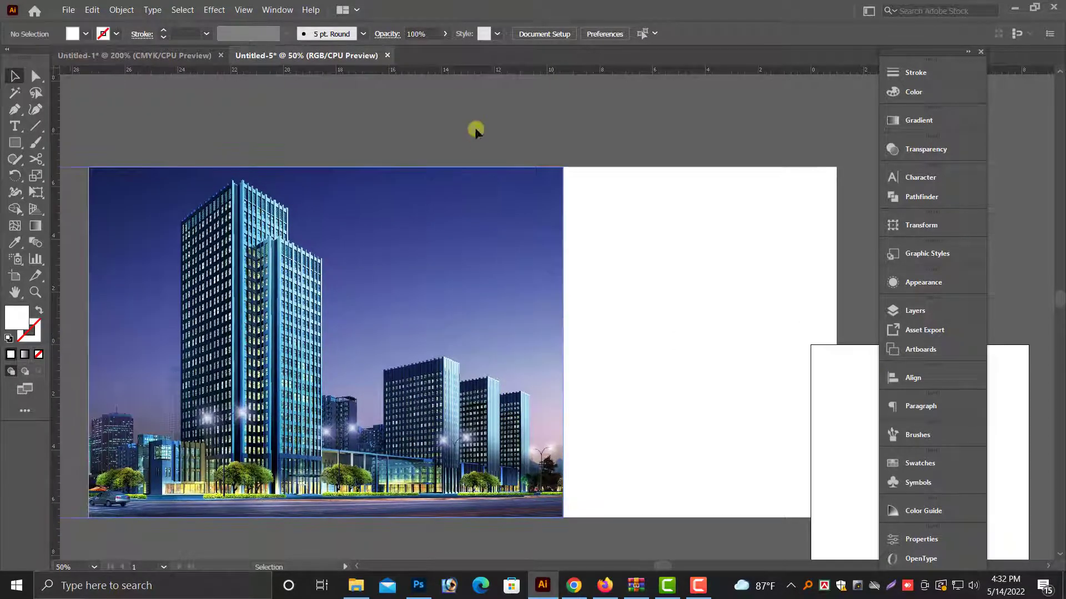
Stretch the white banner rectangle wider to the right
left_click(655, 352)
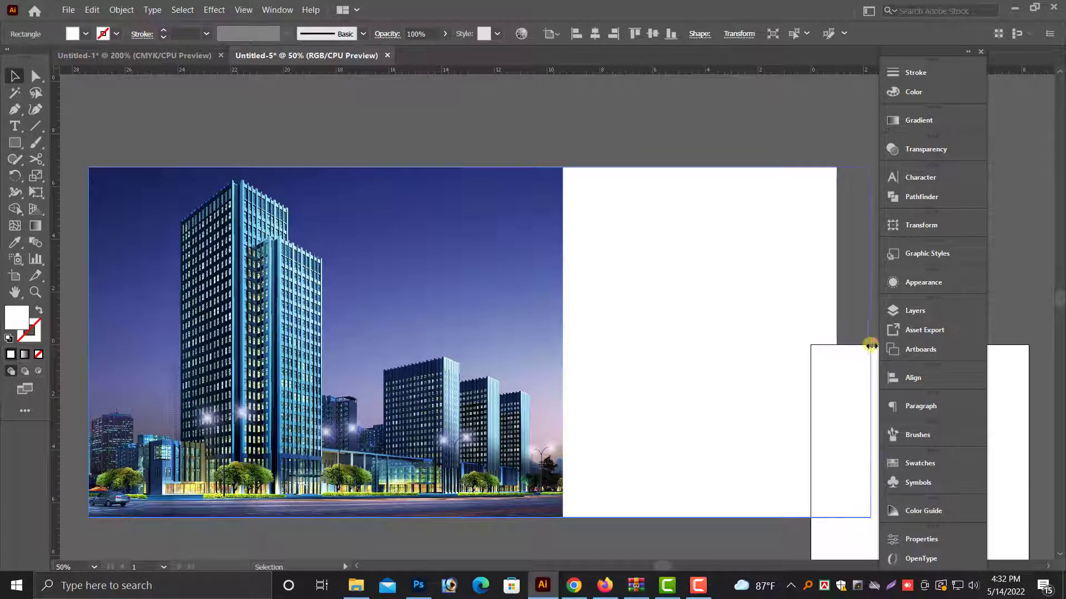
left_click_drag(837, 342, 871, 343)
left_click(577, 109)
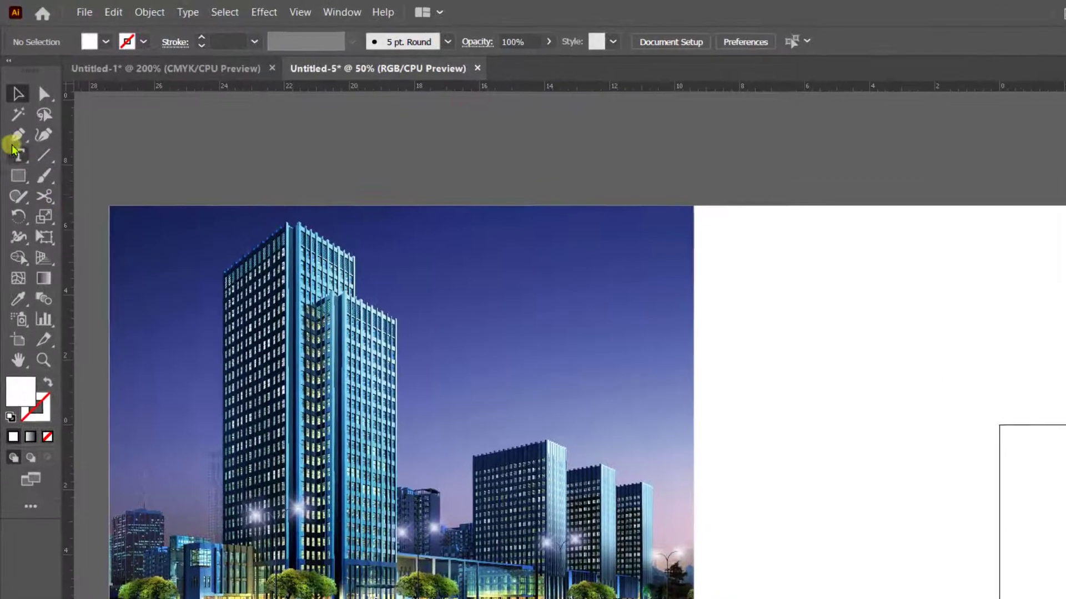
Draw a closed four-point Pen shape over the photo's left part with a slanted right edge
left_click(16, 118)
left_click(409, 168)
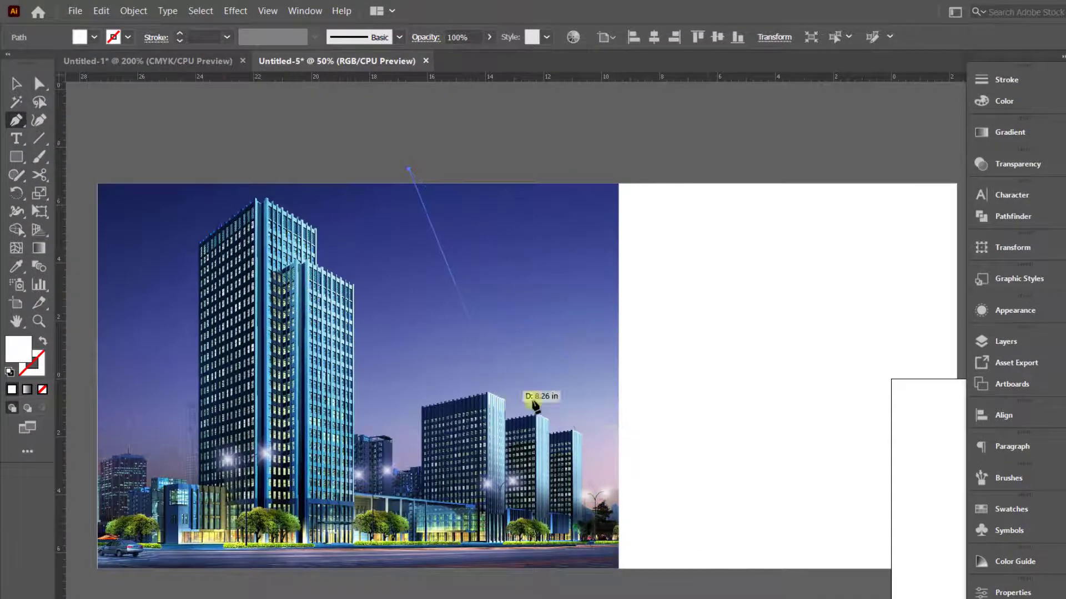
key("ctrl+z")
left_click(346, 155)
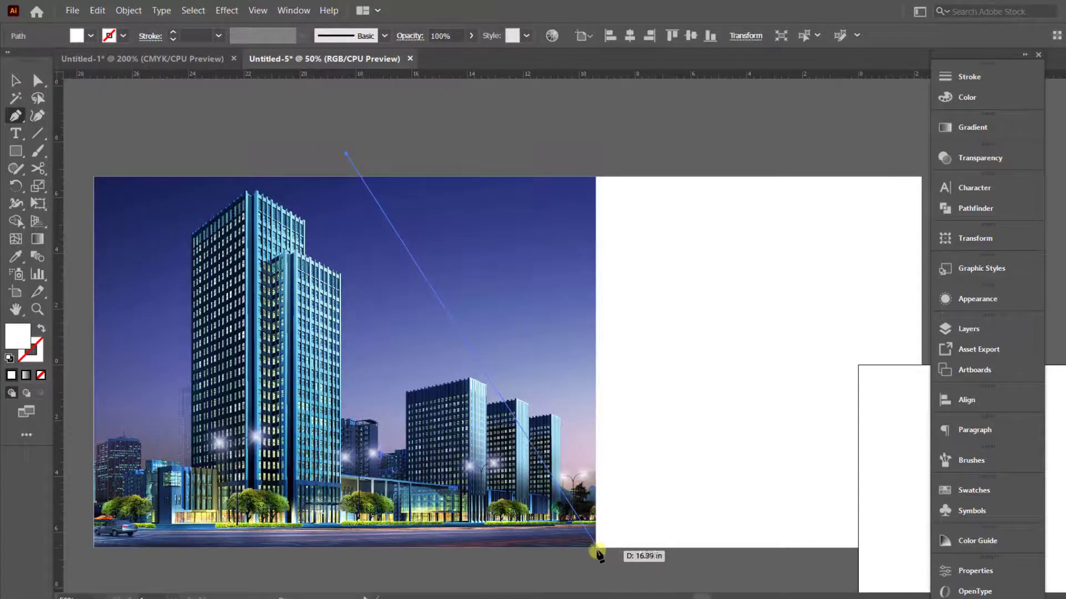
key("ctrl+z")
left_click(348, 177)
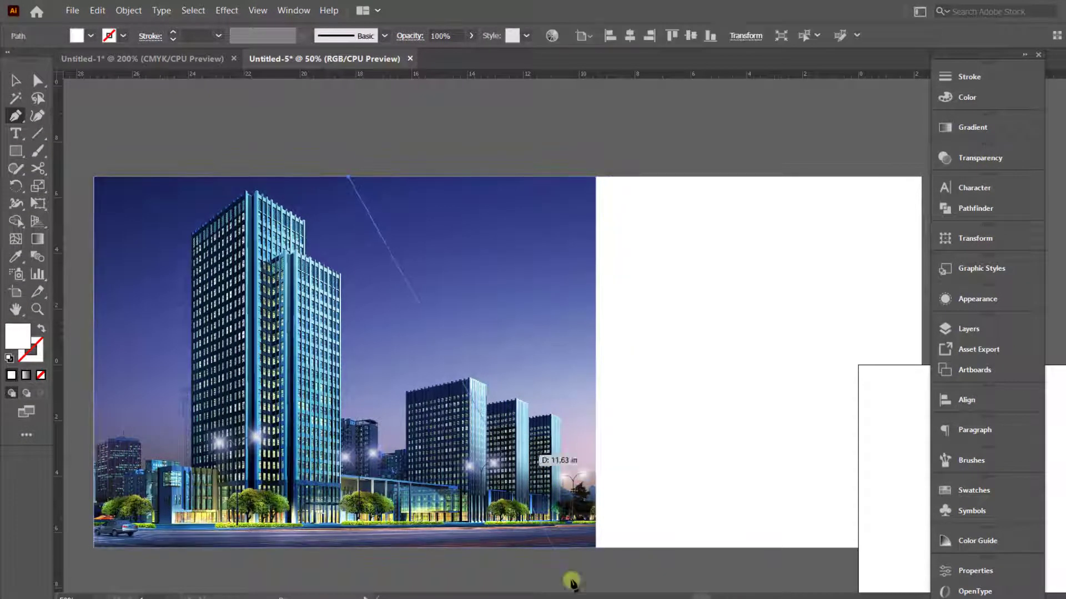
left_click(595, 548)
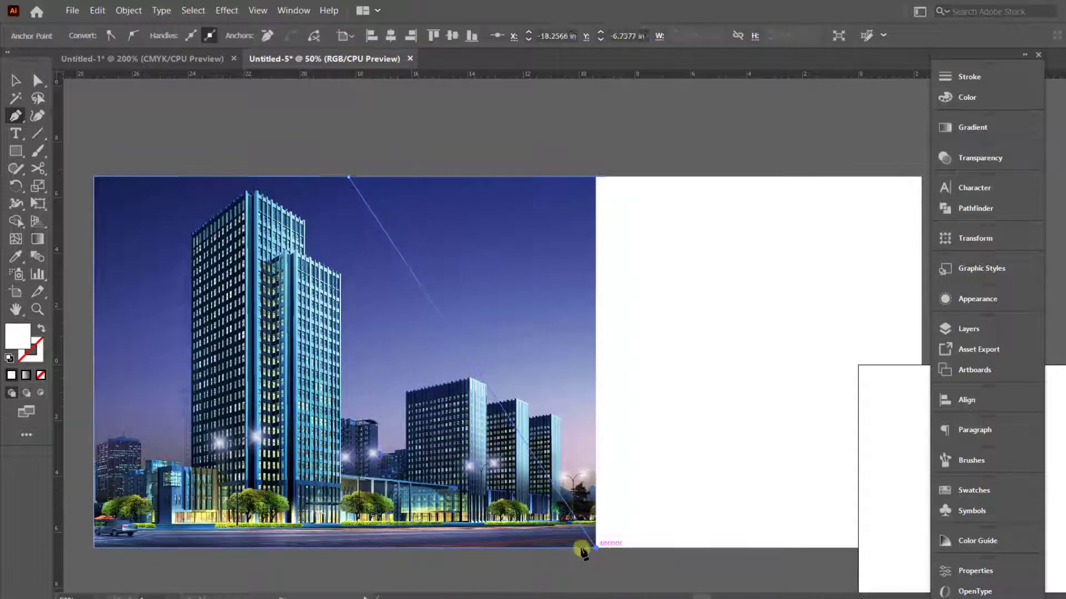
left_click(95, 548)
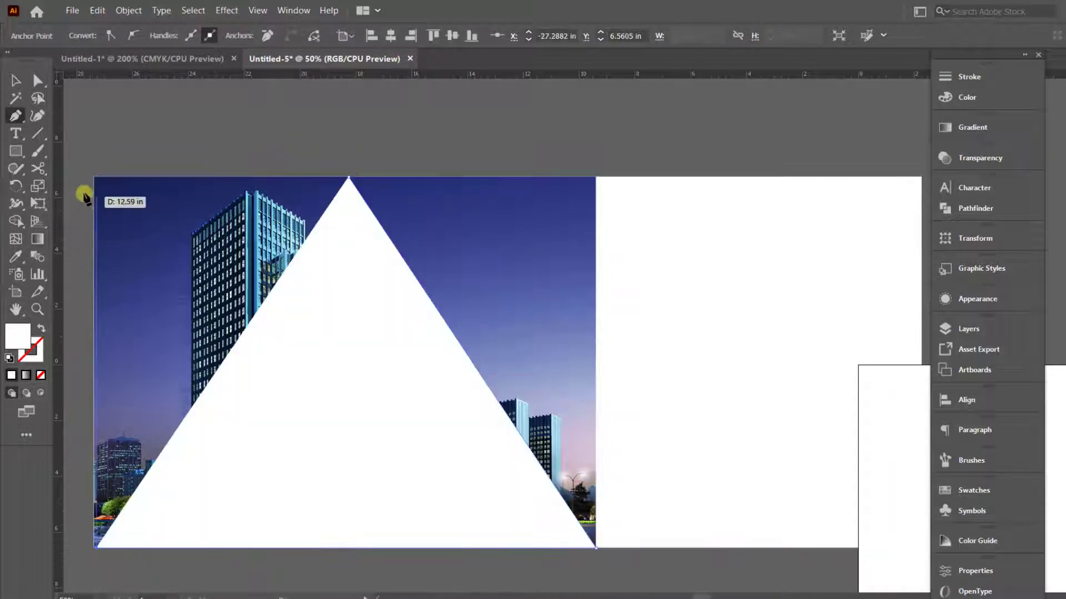
left_click(94, 177)
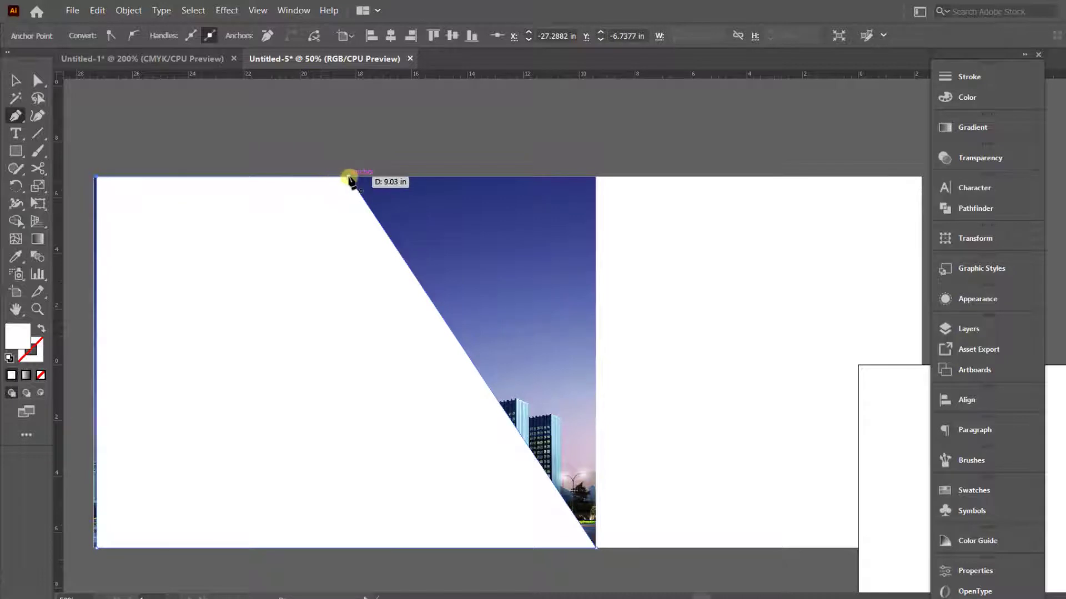
left_click(349, 178)
Nudge the shape's left edge outward, zoom to 50% and reselect the white slanted shape
left_click(16, 81)
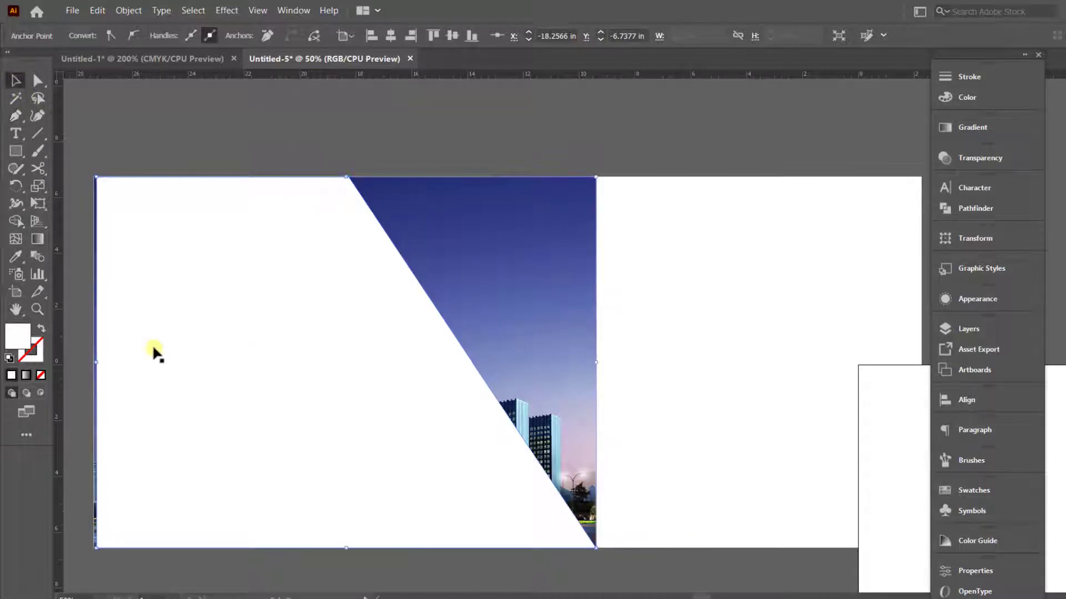
scroll(156, 353, "up", 5)
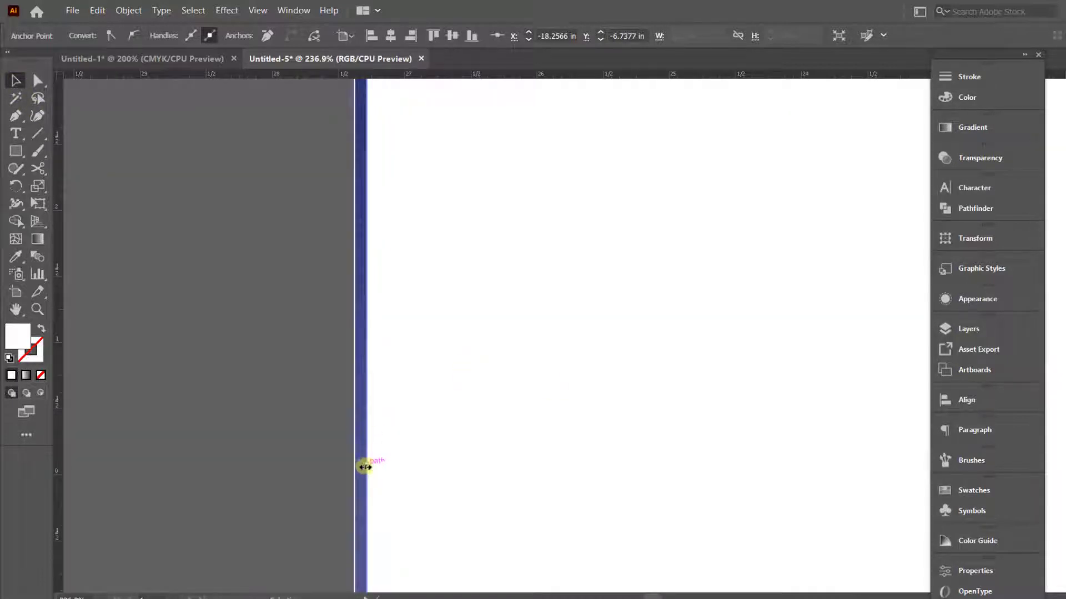
left_click_drag(365, 467, 361, 467)
scroll(356, 464, "down", 4)
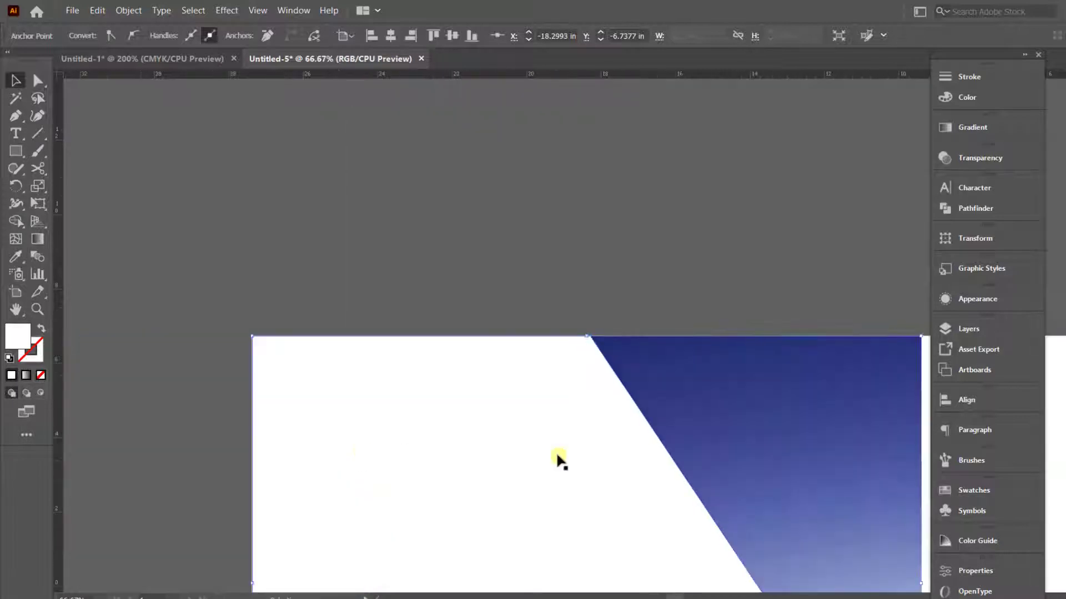
scroll(549, 361, "down", 3)
left_click(574, 159)
key("ctrl+minus")
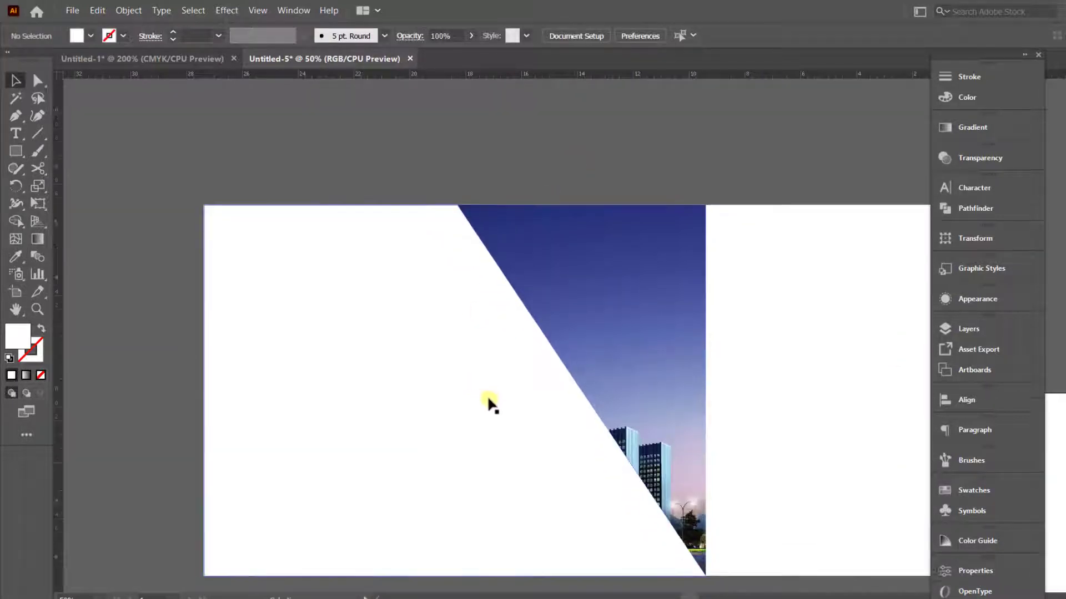
scroll(488, 399, "down", 1)
left_click(490, 399)
Copy the slanted shape and Paste in Back to keep a white duplicate
left_click(279, 144)
left_click_drag(404, 293, 460, 395)
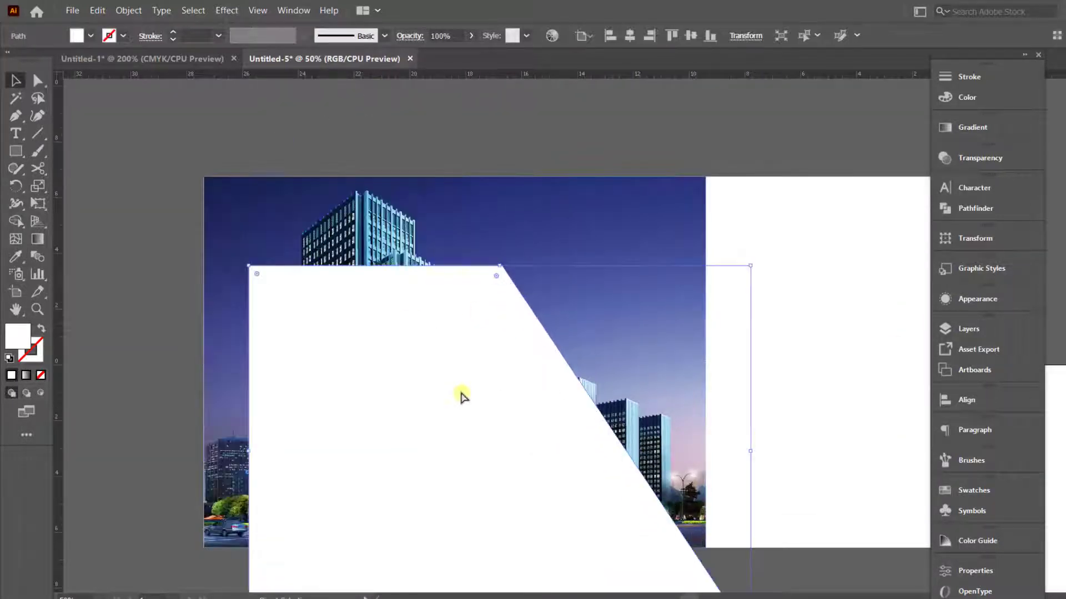
key("ctrl+z")
left_click(129, 11)
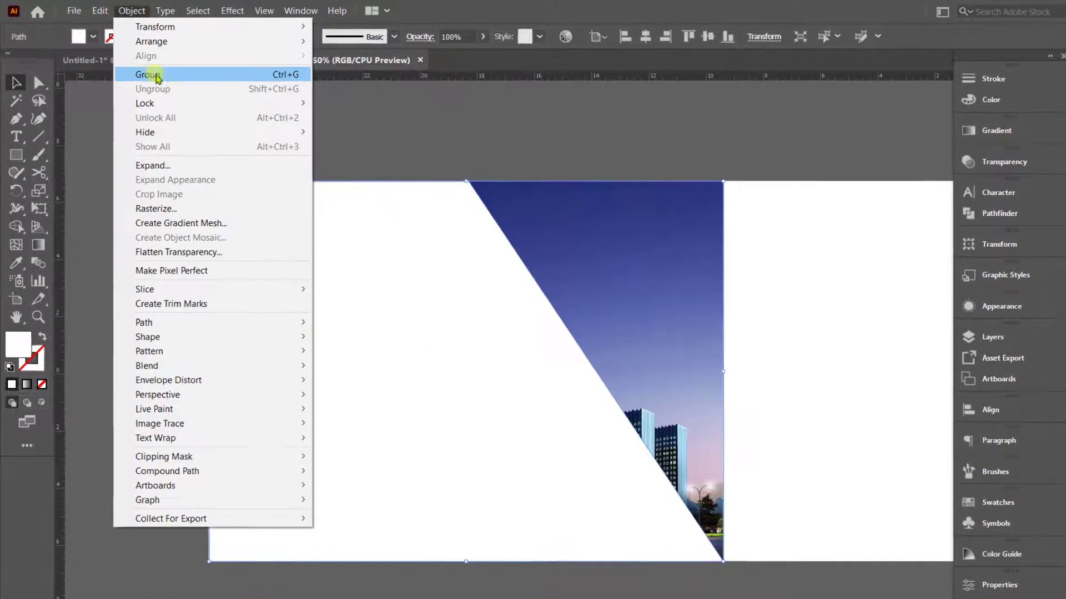
left_click(116, 72)
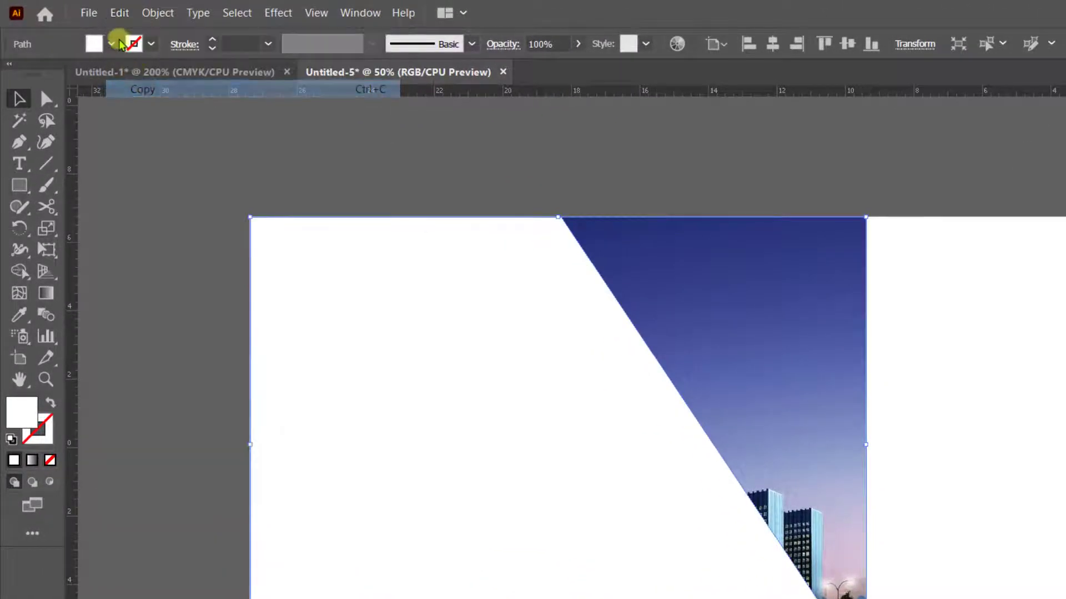
left_click(120, 12)
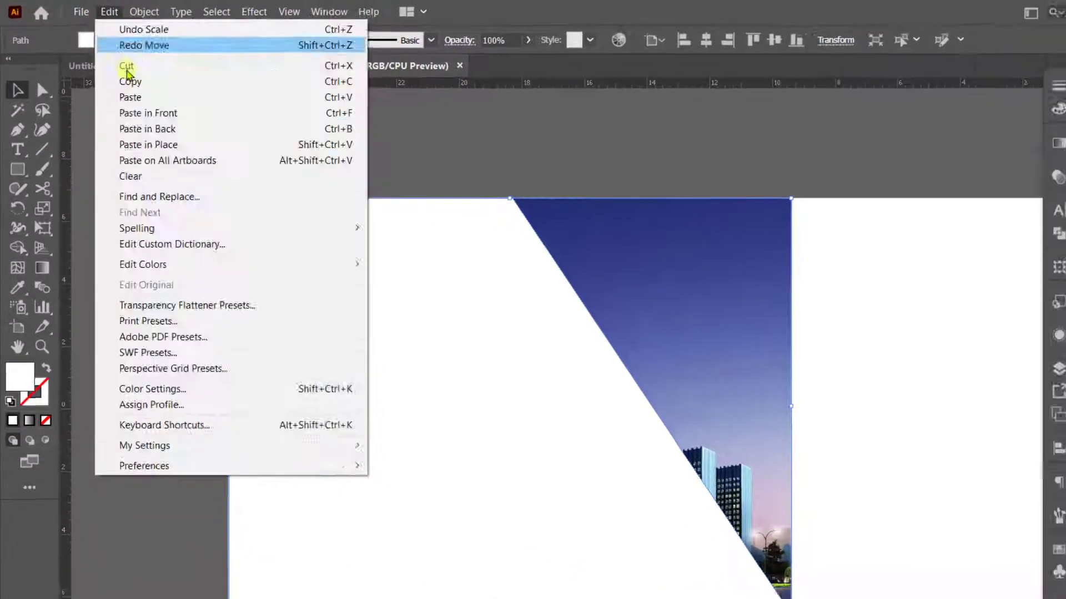
left_click(161, 136)
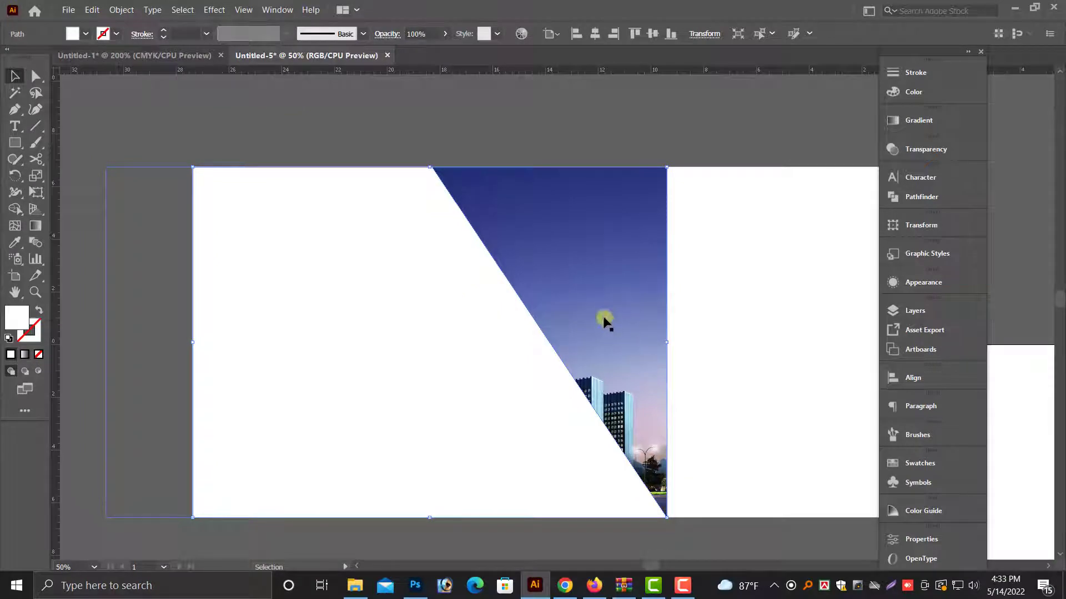
Clip the city photo to the slanted shape and hide the clipped group
left_click_drag(604, 320, 454, 384)
key("ctrl+z")
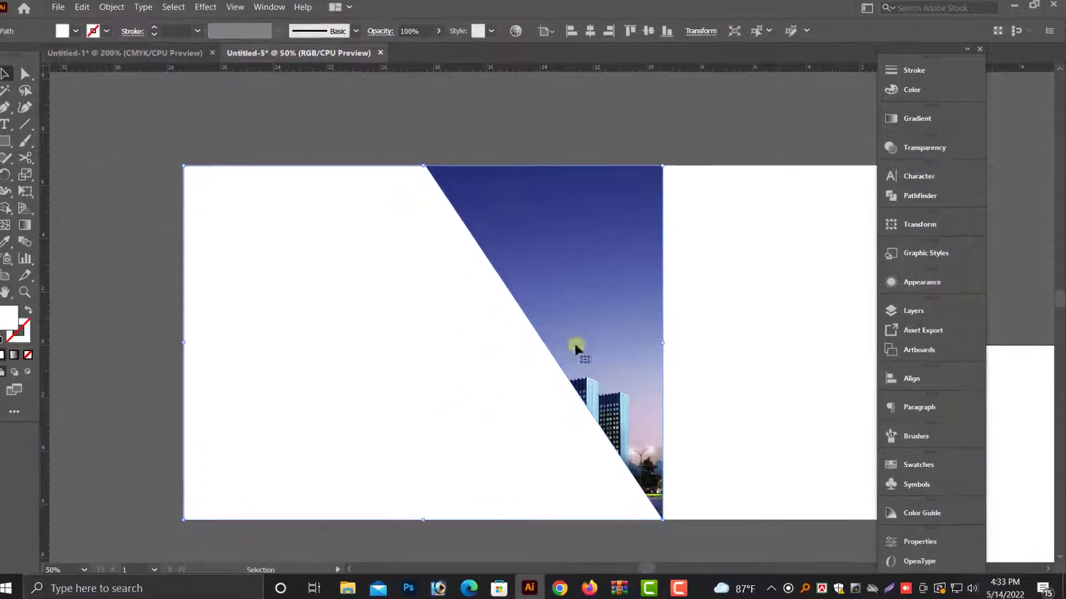
left_click(616, 241, "shift")
right_click(617, 241)
left_click(688, 346)
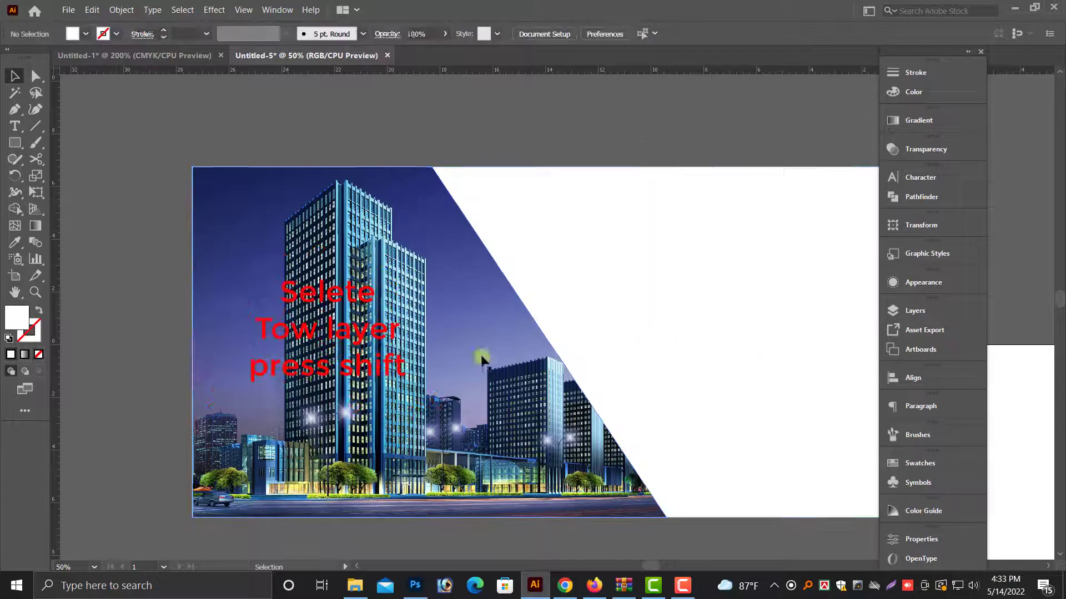
left_click(482, 360)
left_click(121, 9)
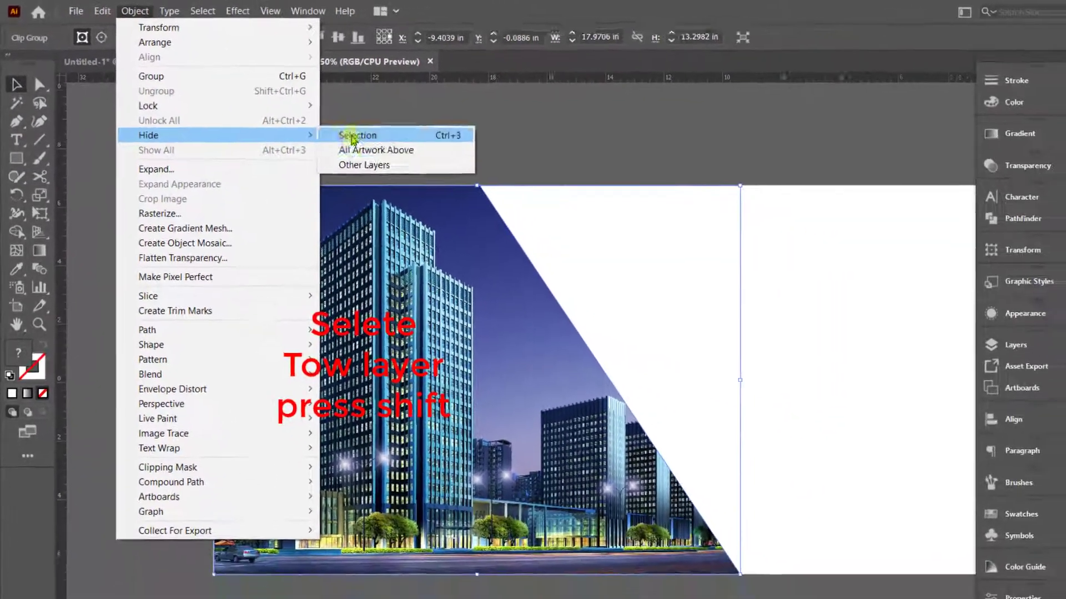
mouse_move(179, 164)
left_click(441, 164)
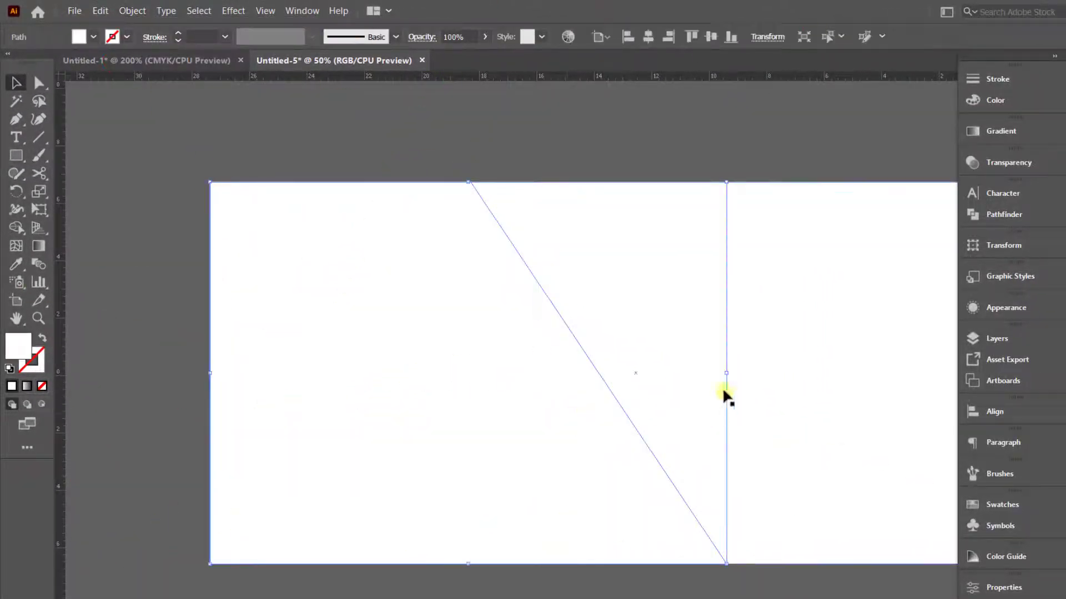
Widen the backing shape slightly and give it a linear gradient fill
left_click_drag(729, 375, 743, 373)
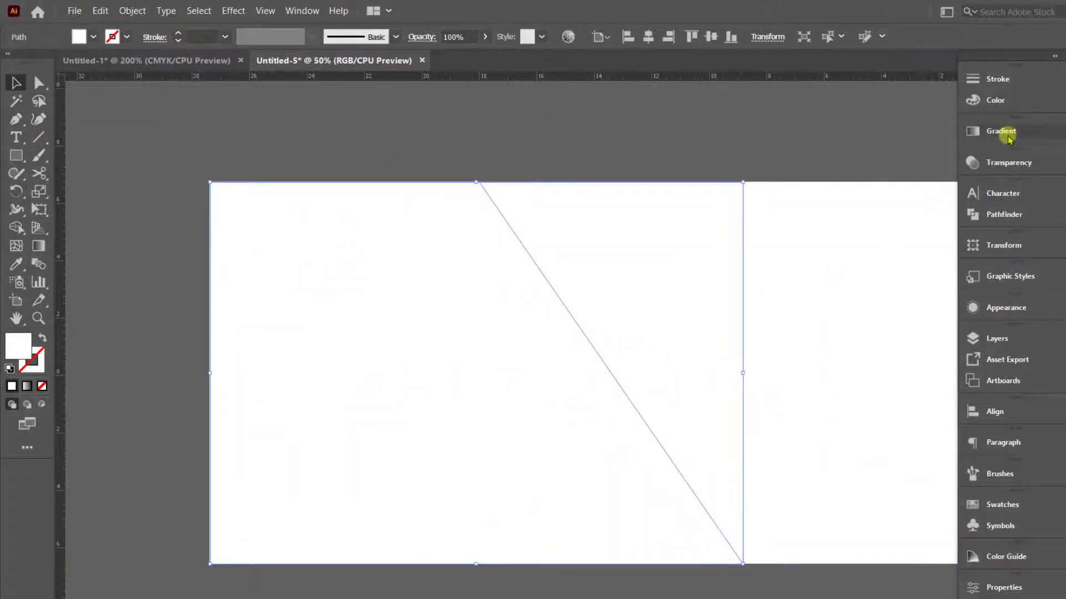
left_click(1009, 138)
left_click(854, 238)
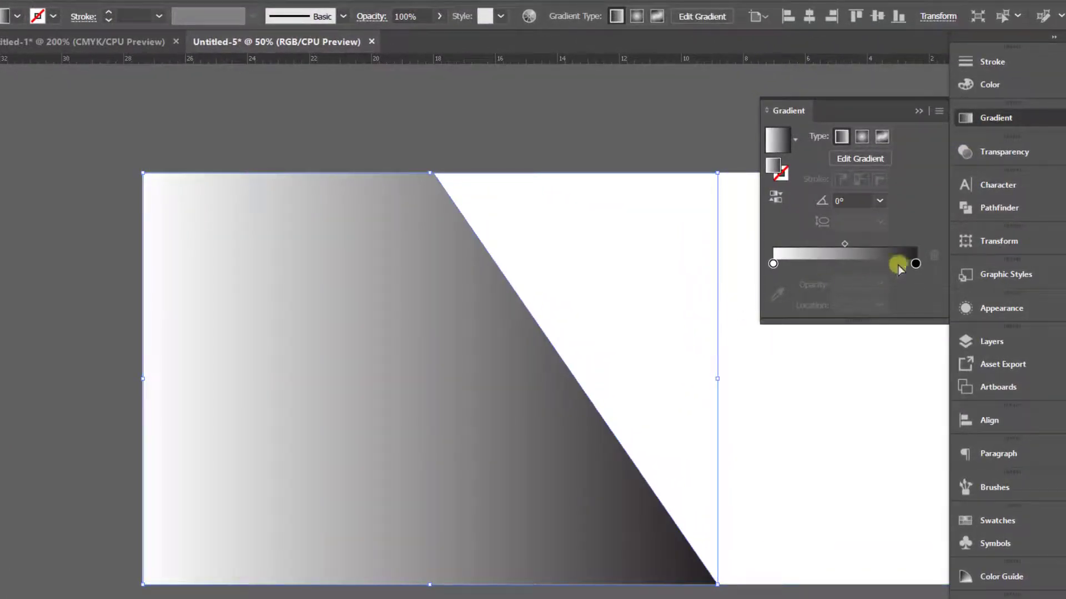
left_click(915, 264)
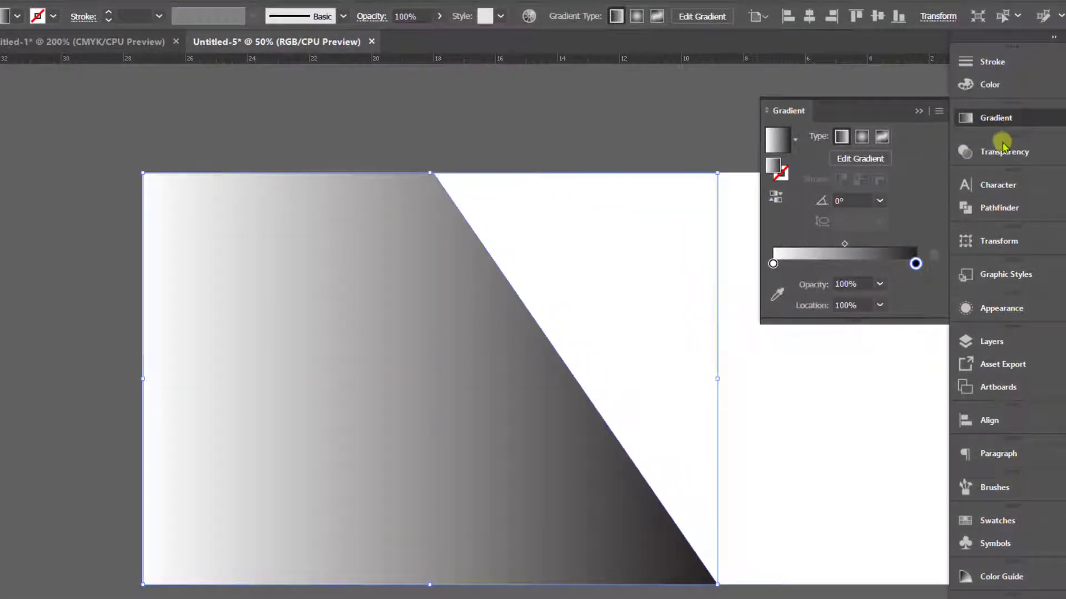
left_click(861, 139)
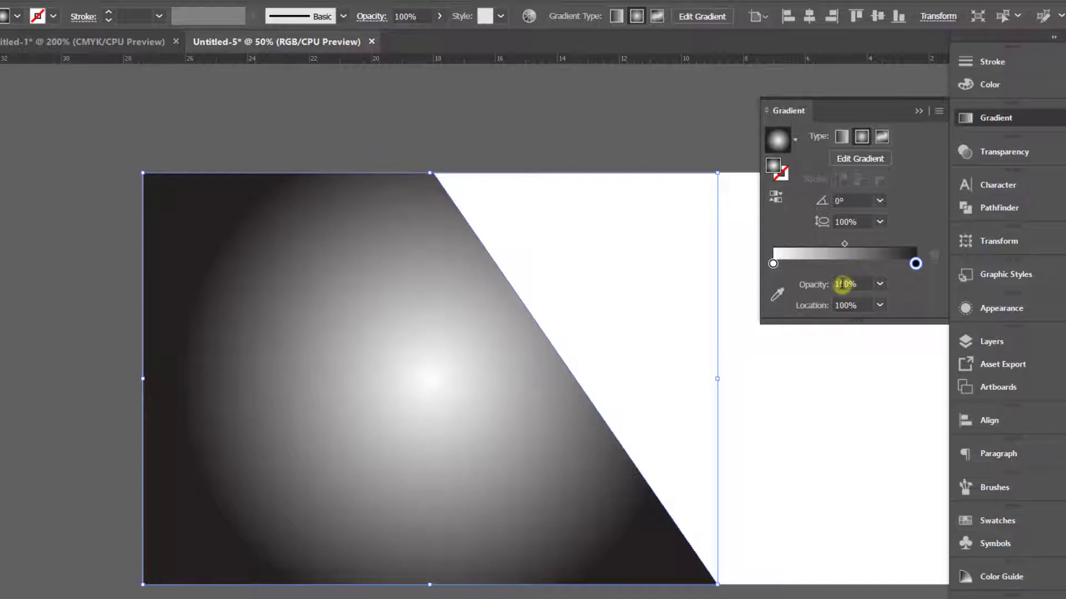
key("ctrl+z")
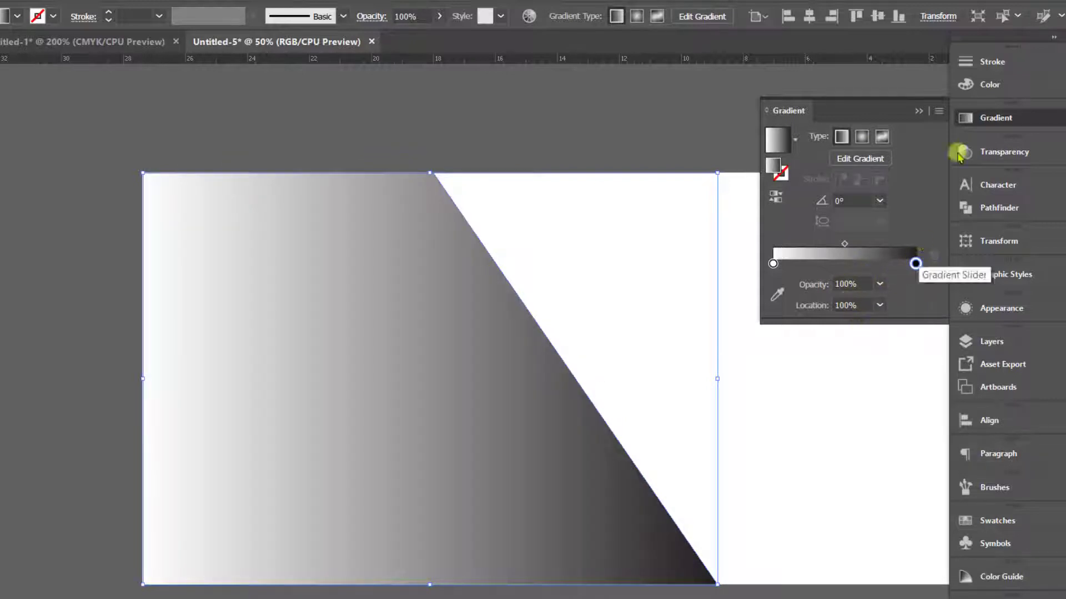
Switch the Color panel to RGB and make the gradient's end stop blue
left_click(969, 85)
left_click(938, 54)
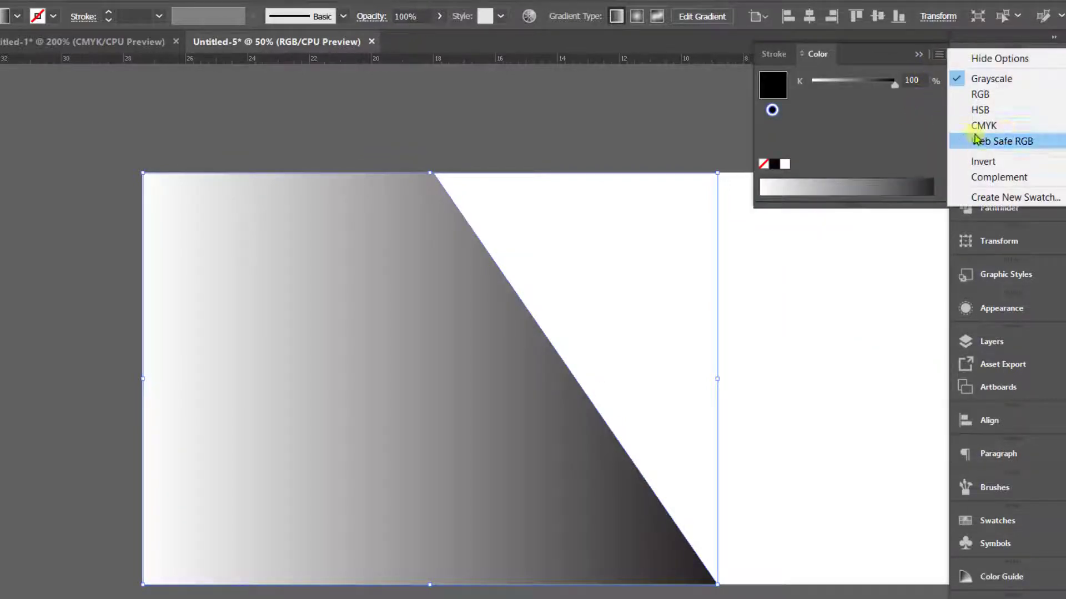
left_click(981, 91)
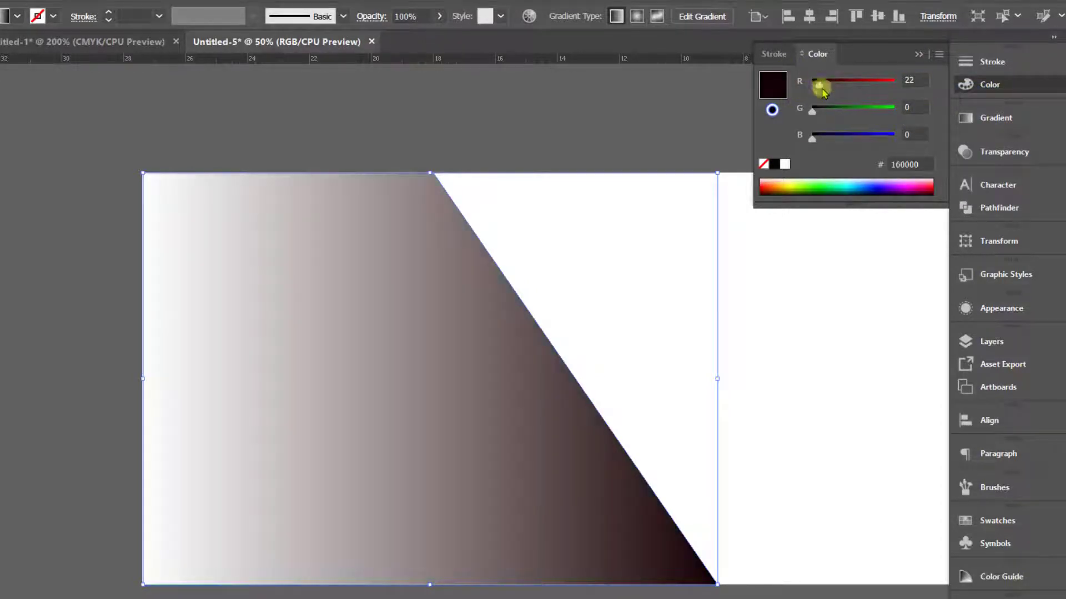
left_click_drag(819, 109, 824, 111)
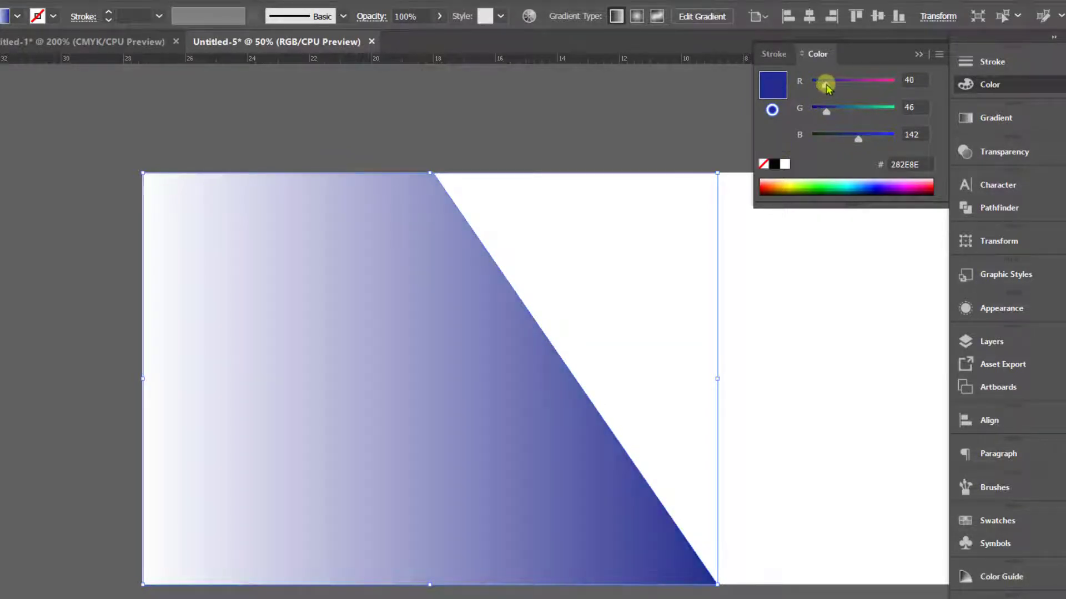
left_click(999, 118)
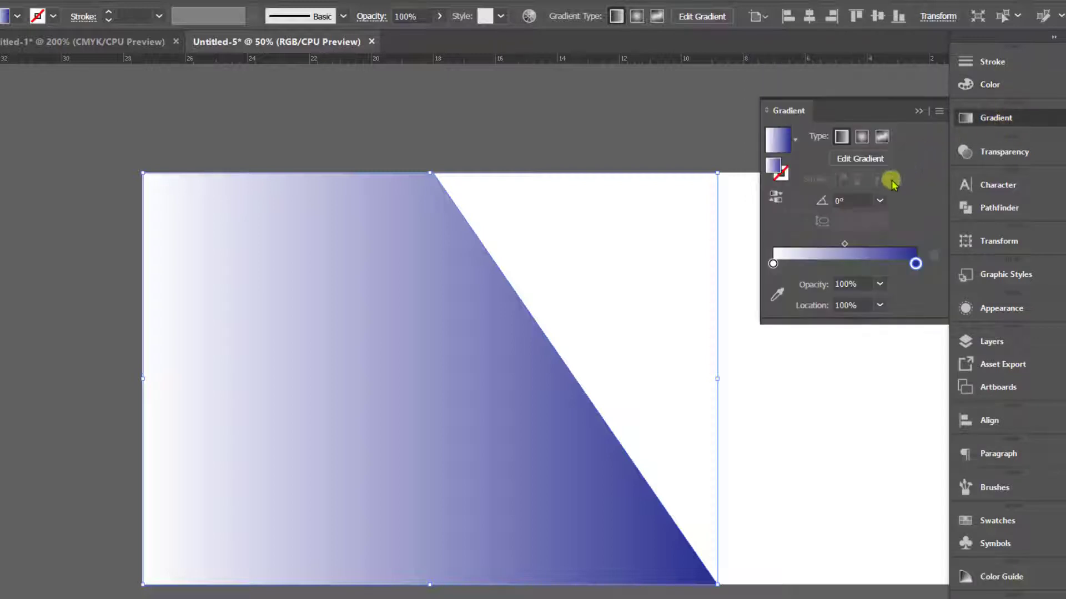
Make the start stop blue for a solid look, then Show All to restore the photo
left_click(981, 91)
left_click(939, 54)
left_click(966, 106)
left_click_drag(894, 138, 868, 138)
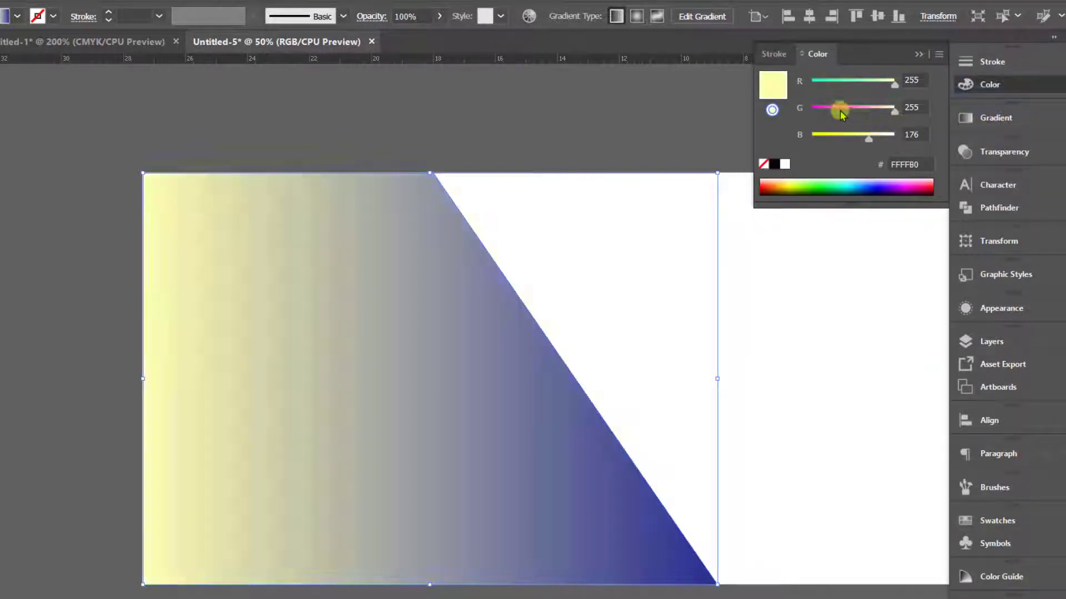
left_click_drag(894, 83, 821, 84)
left_click_drag(841, 114, 840, 111)
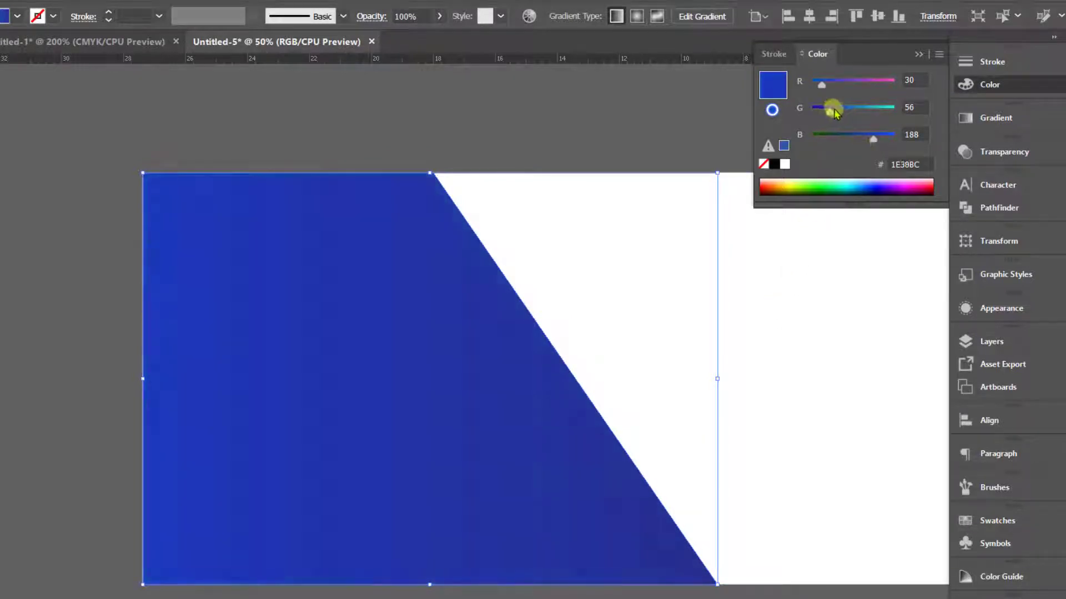
left_click(121, 10)
left_click(141, 135)
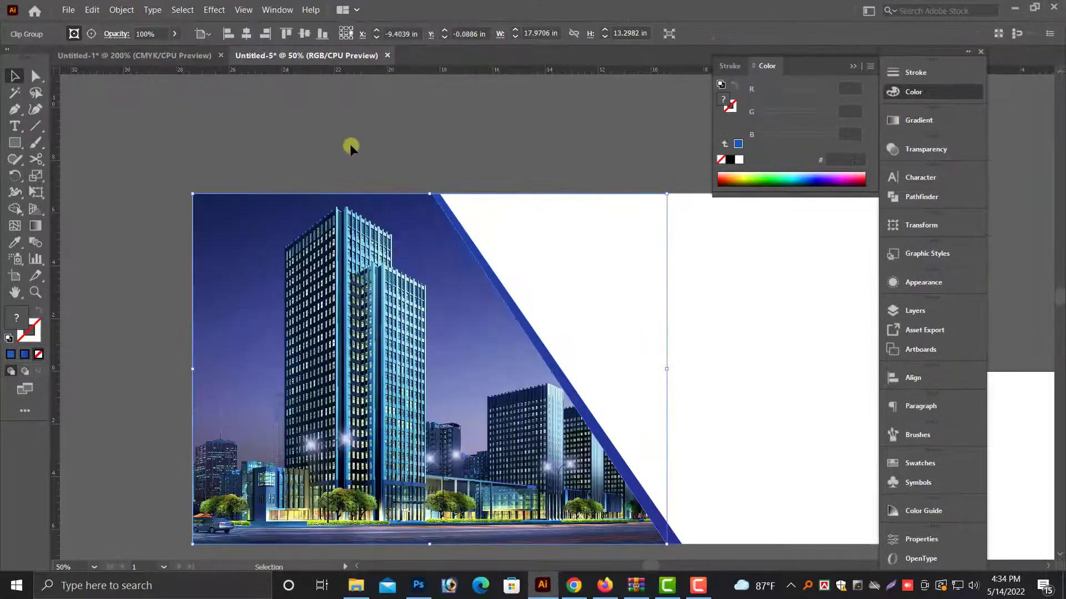
Draw a narrow blue bar, rotated to run along the photo's diagonal edge
left_click(351, 144)
key("ctrl+minus")
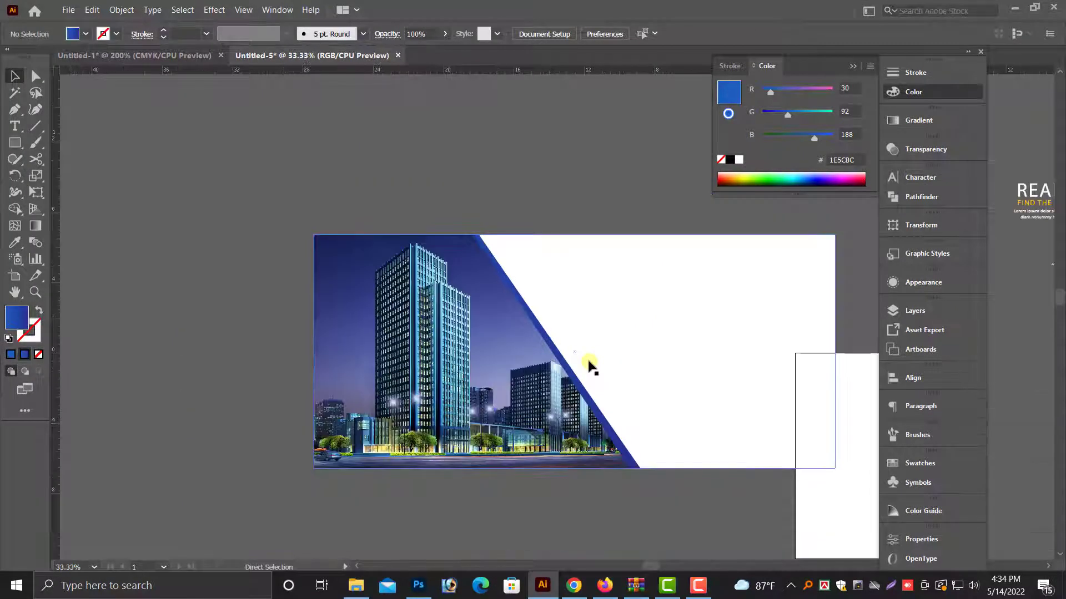
left_click_drag(547, 492, 349, 471)
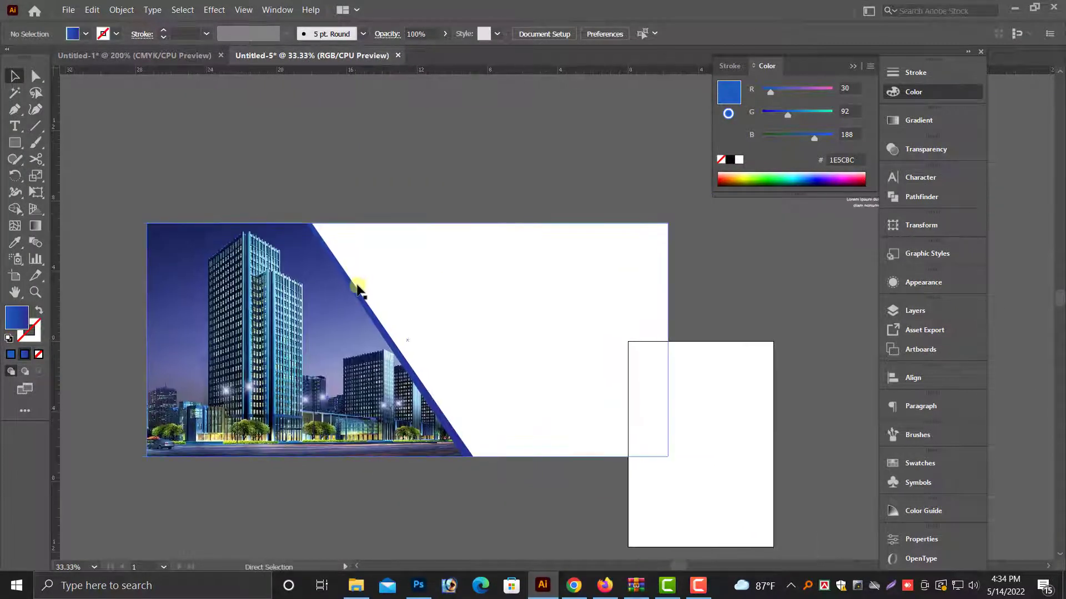
key("ctrl+plus")
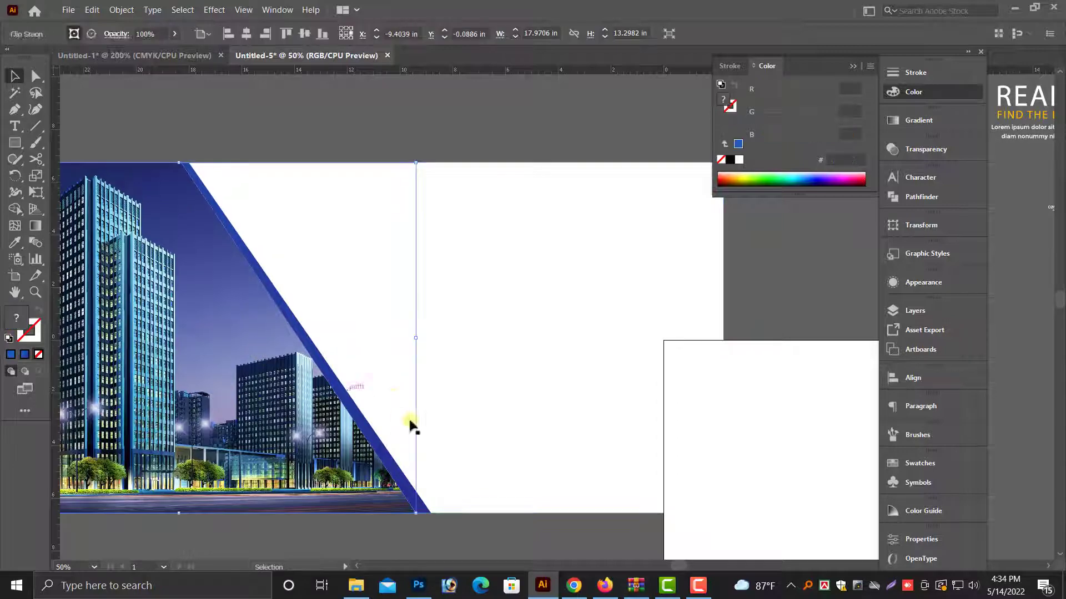
left_click_drag(253, 185, 375, 190)
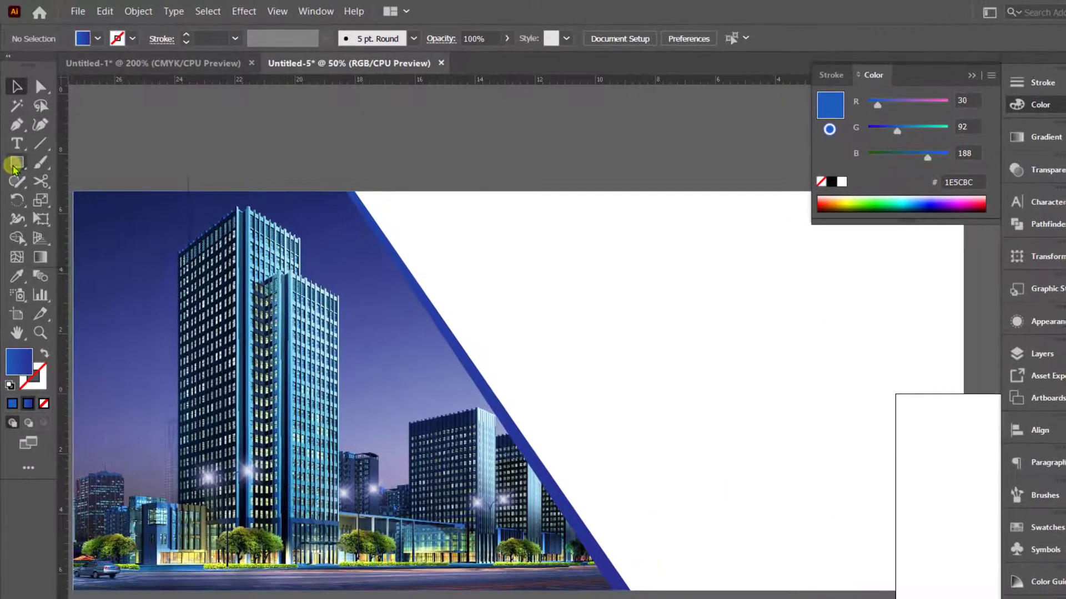
mouse_move(15, 142)
left_mouse_down()
mouse_move(42, 175)
mouse_move(61, 163)
left_mouse_up()
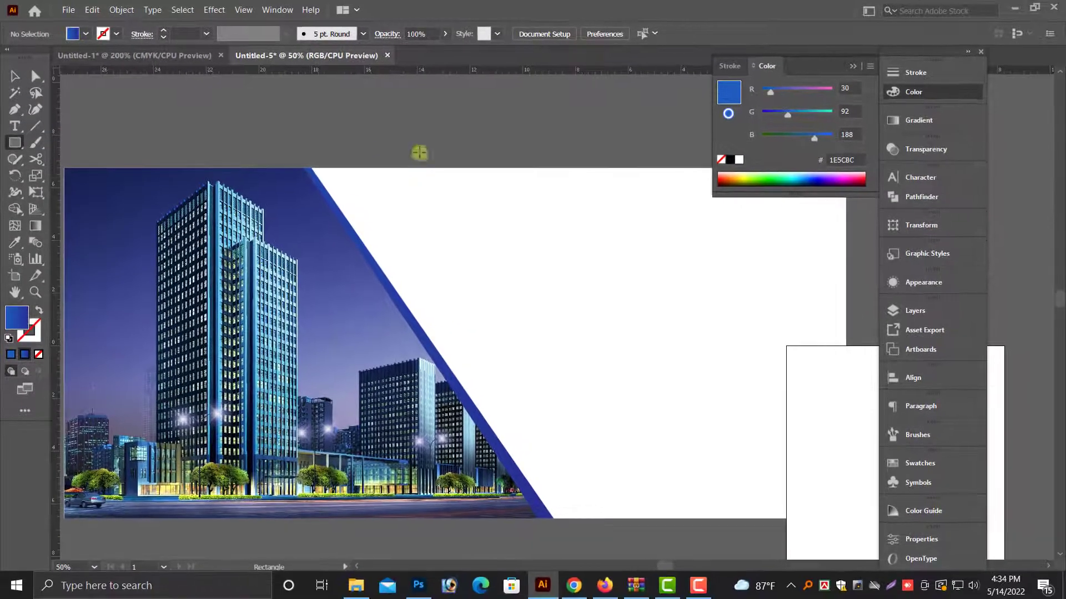
left_click_drag(420, 153, 447, 420)
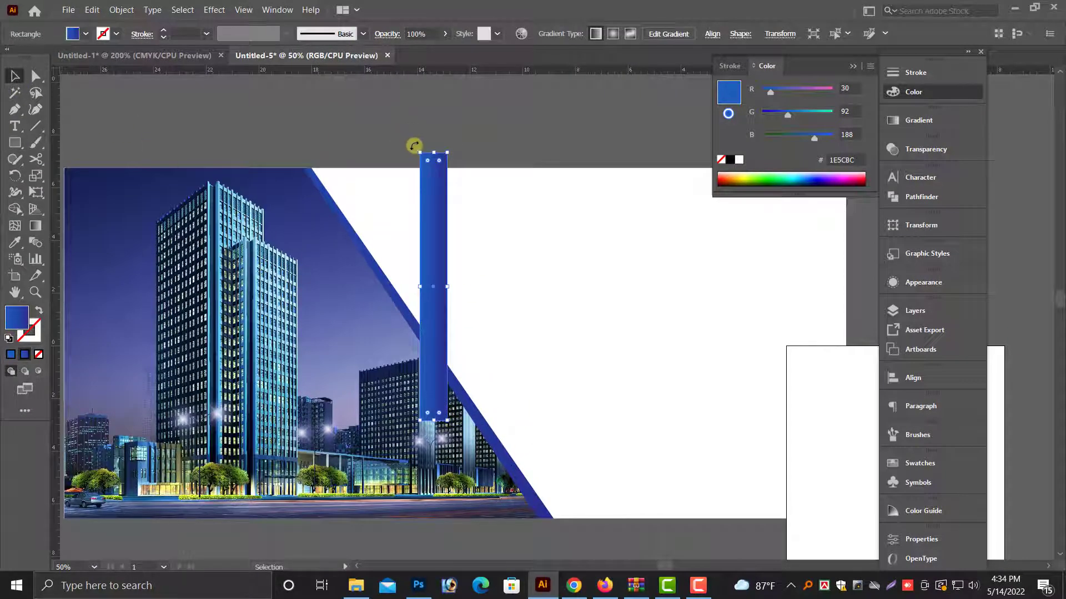
left_click_drag(415, 145, 388, 230)
left_click_drag(413, 250, 385, 215)
key("ctrl+equal")
key("ctrl+equal")
left_click_drag(583, 302, 554, 317)
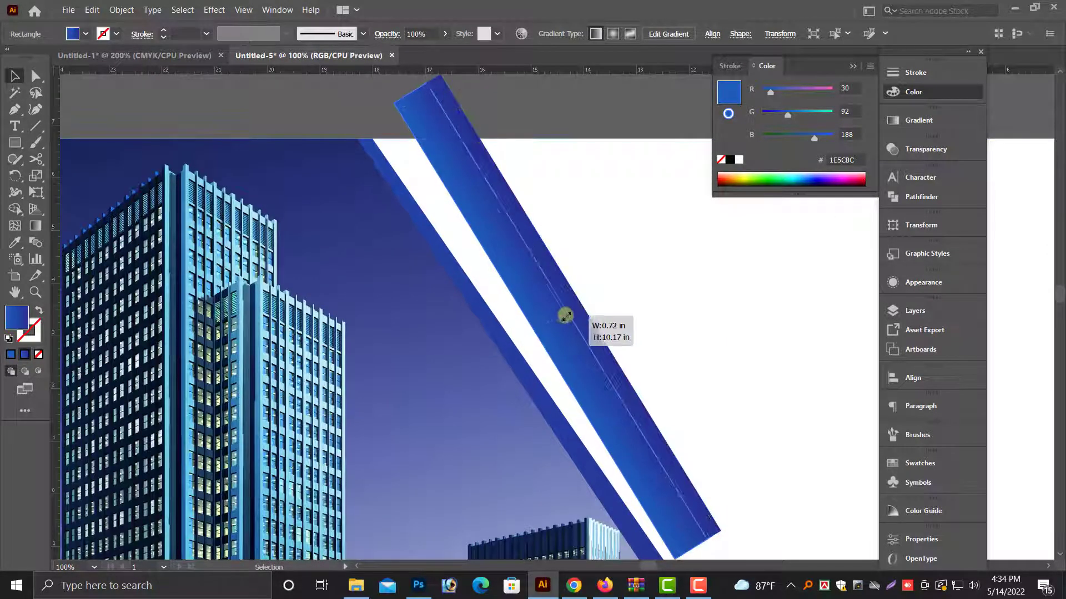
Round the stripe's lower end corners using the live corner widgets
key("alt+space")
left_click_drag(540, 129, 483, 126)
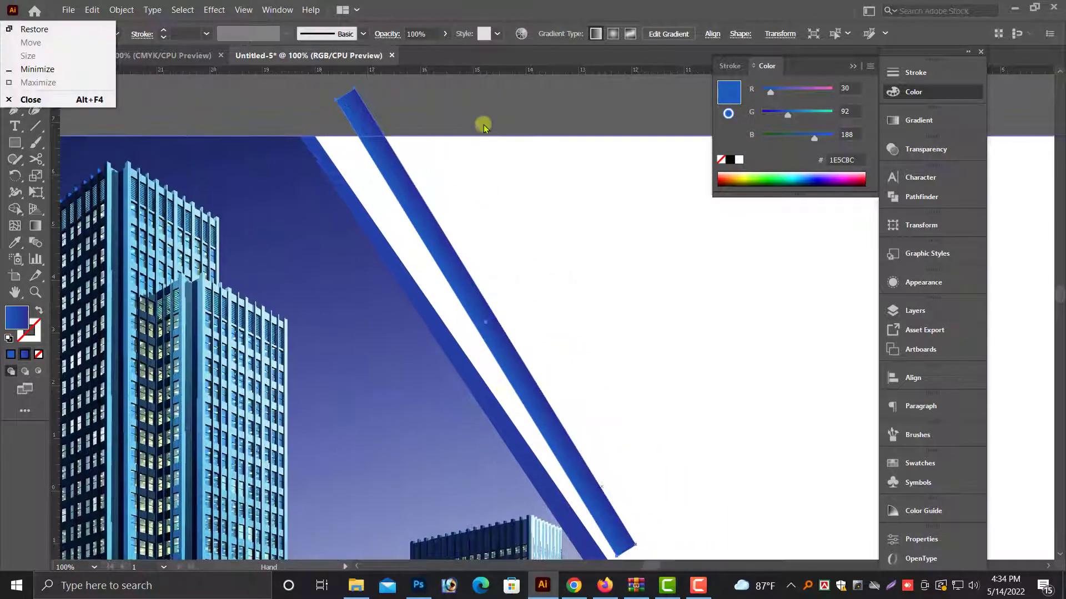
left_click(492, 125)
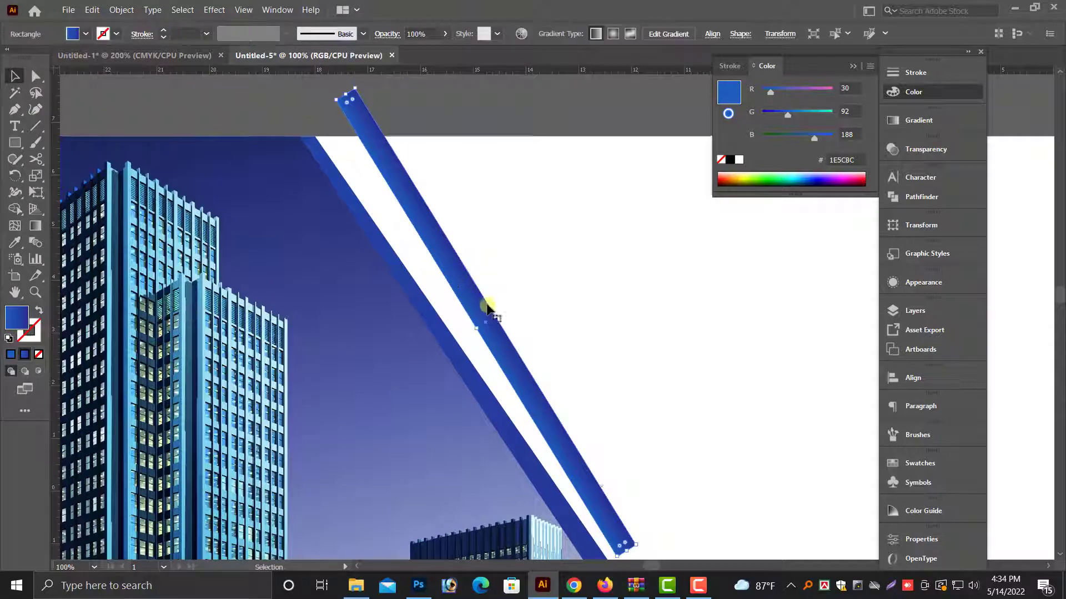
left_click_drag(498, 320, 507, 333)
scroll(630, 417, "down", 2)
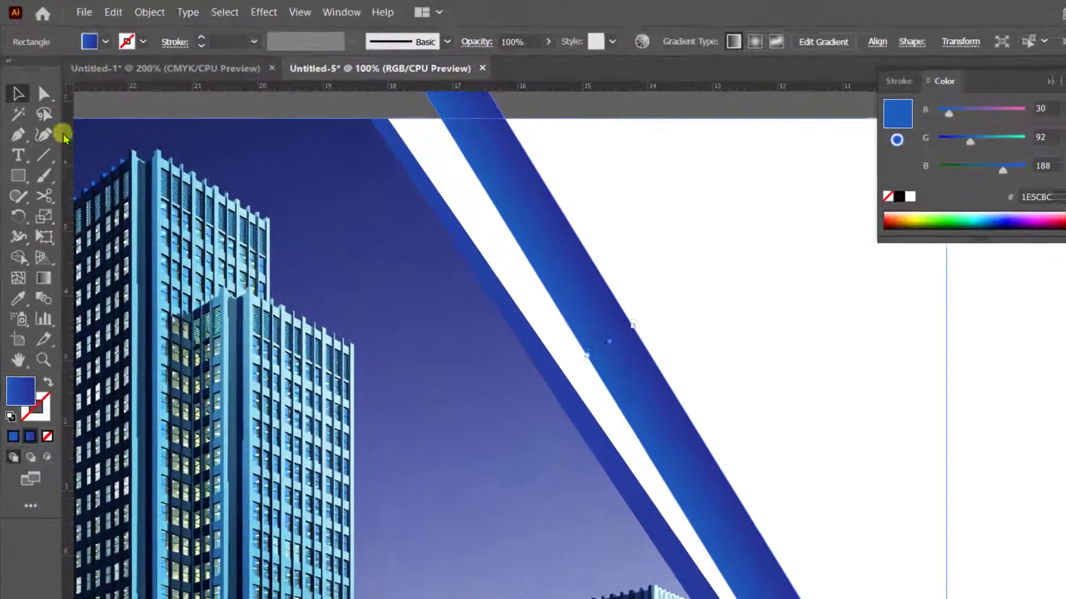
left_click(36, 76)
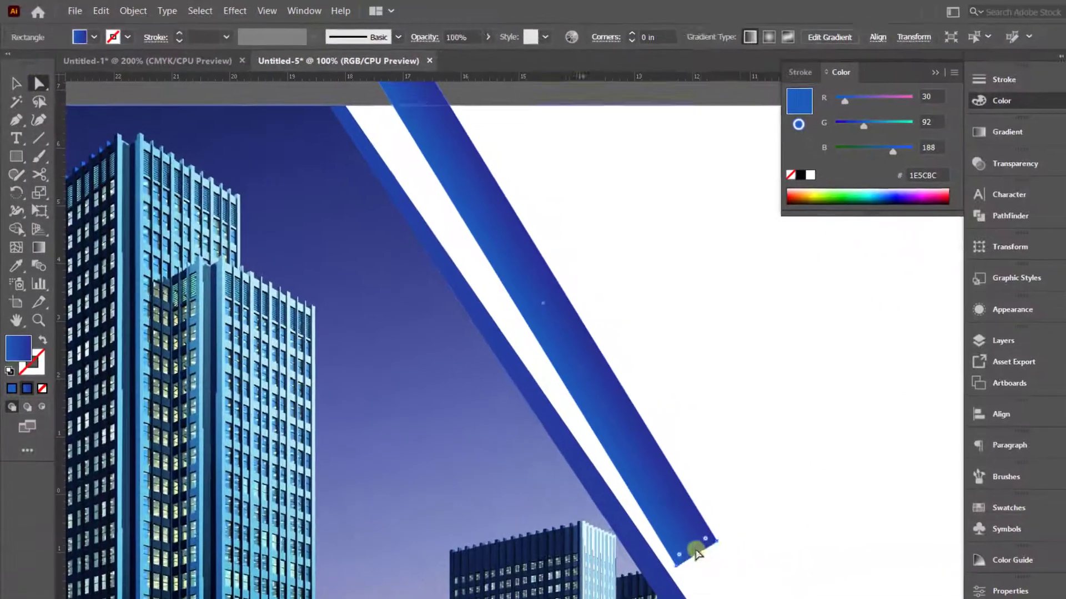
left_click_drag(574, 557, 685, 504)
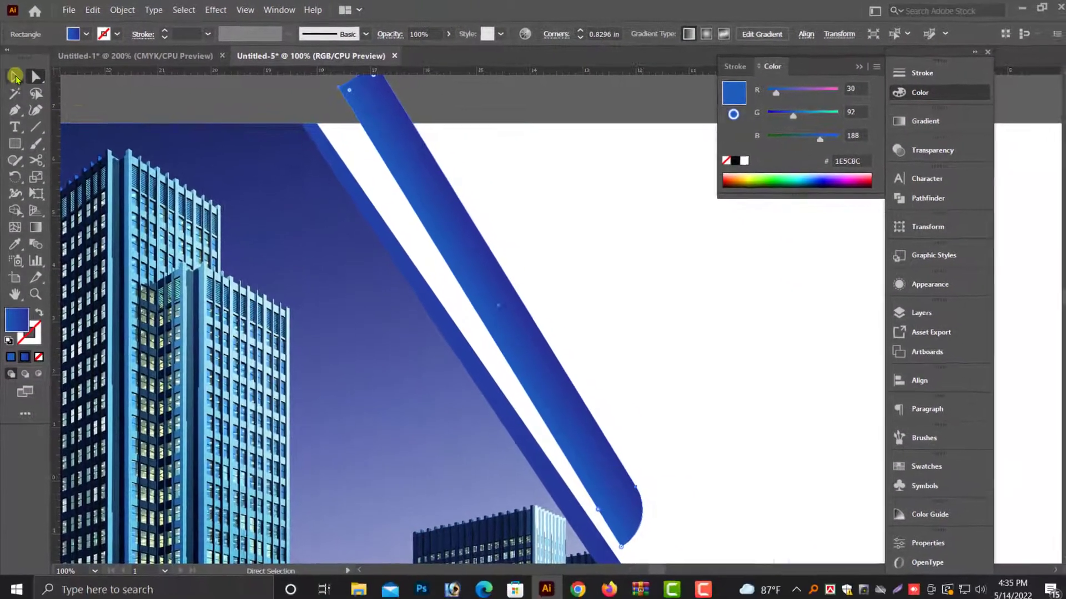
Erase the stripe's part above the banner with Shape Builder and Alt, then reselect it
left_click(15, 76)
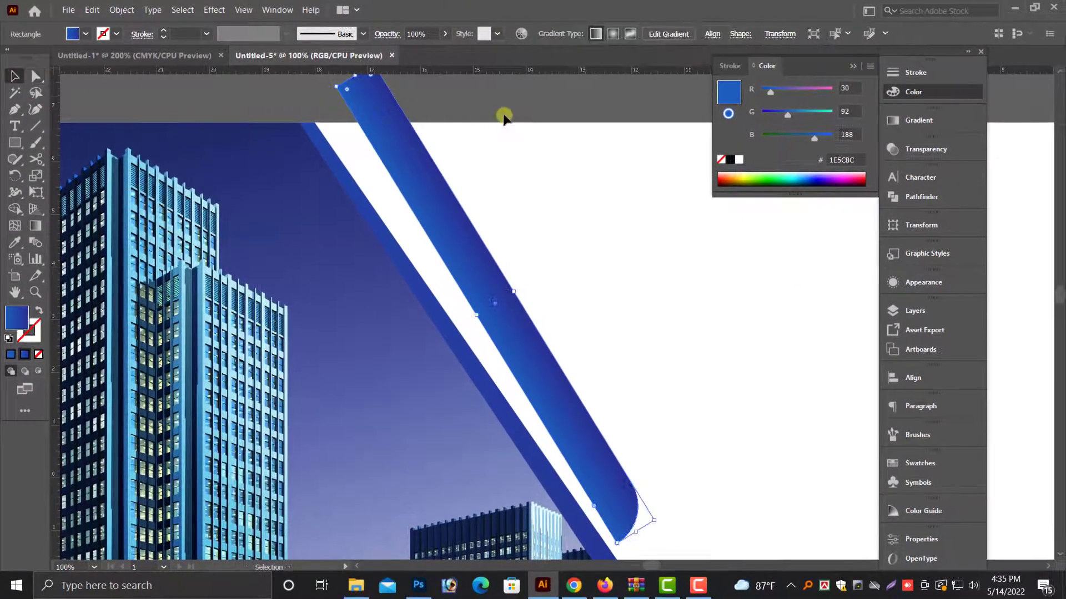
left_click(537, 194)
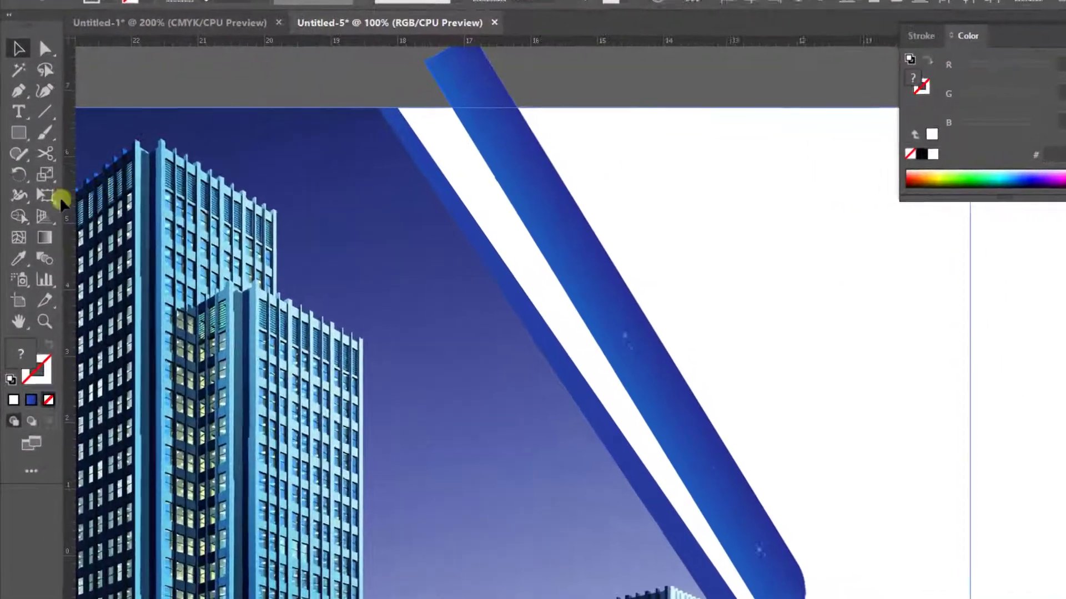
left_click(18, 216)
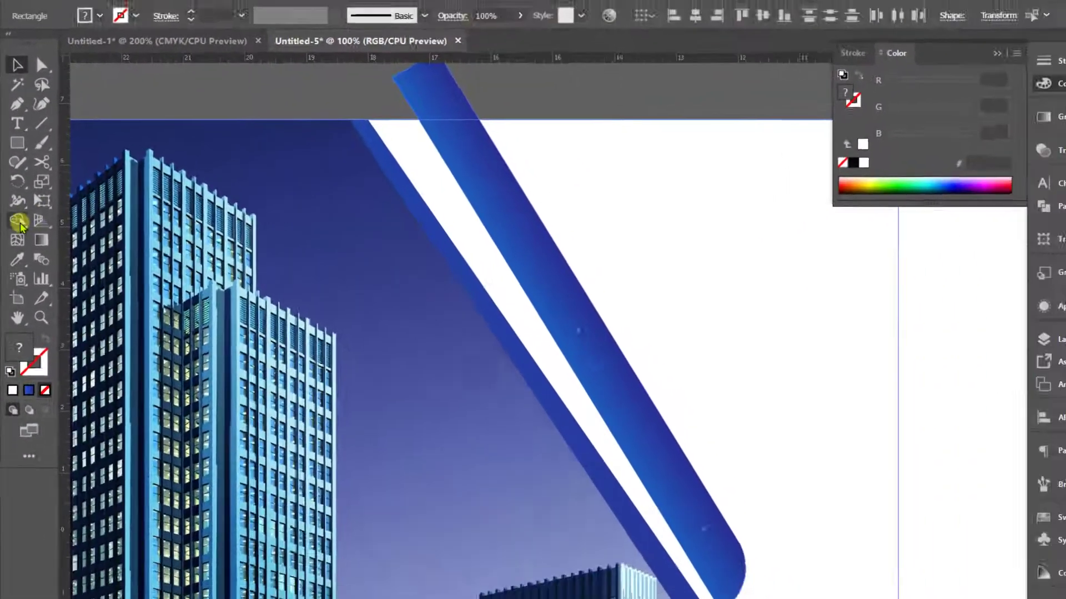
key("alt")
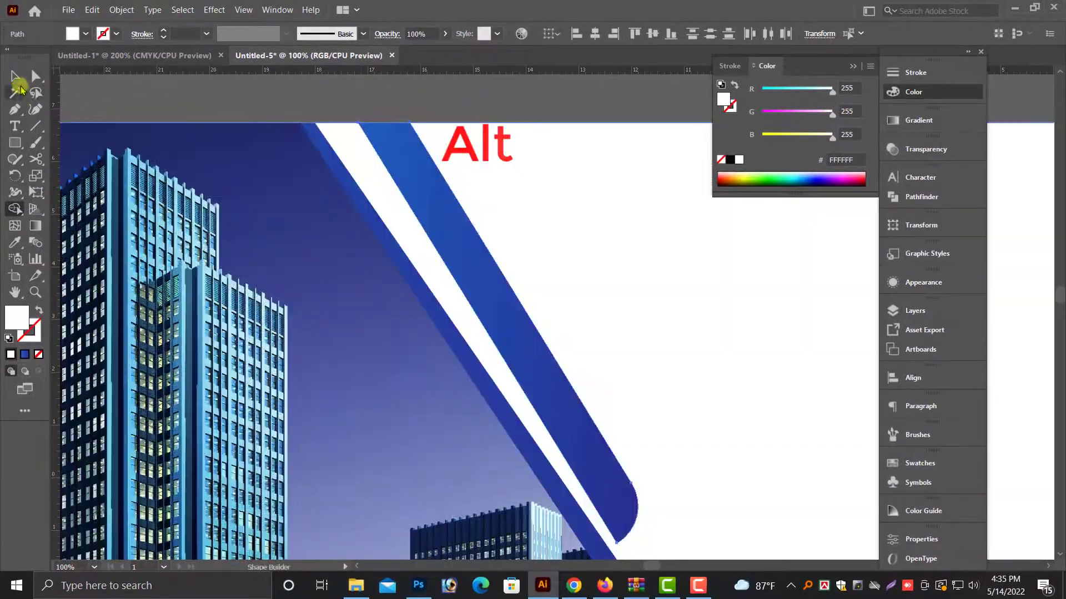
left_click(19, 88)
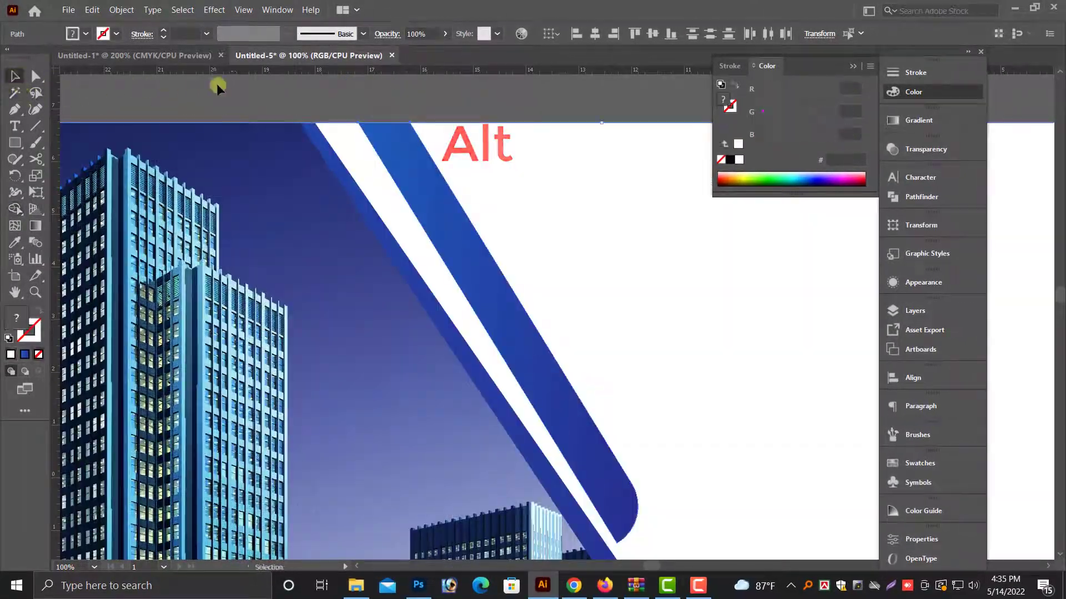
scroll(344, 209, "down", 3)
left_click_drag(561, 332, 402, 302)
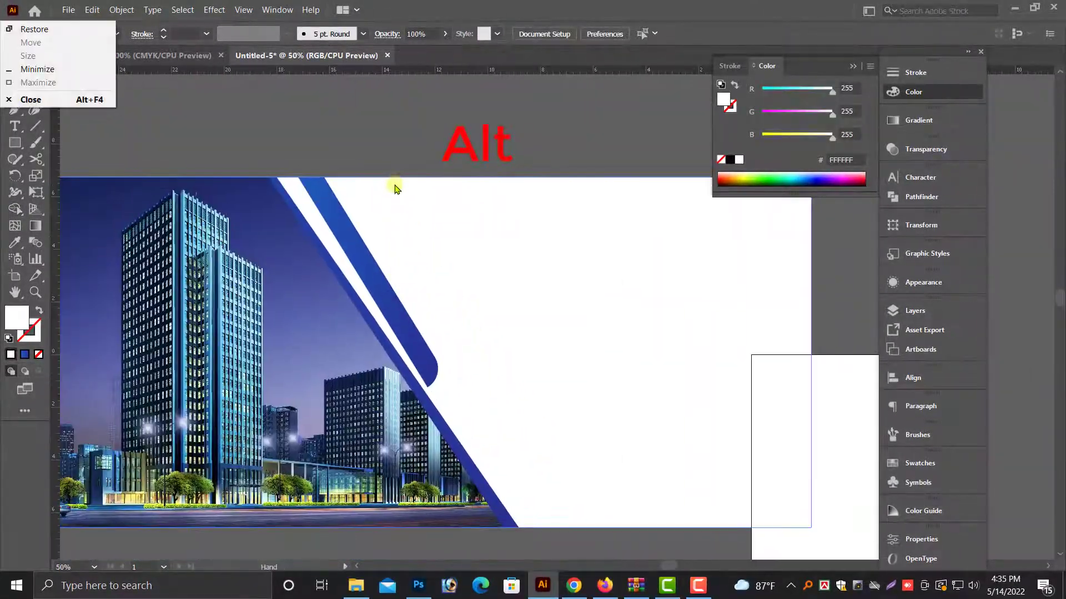
left_click(423, 308)
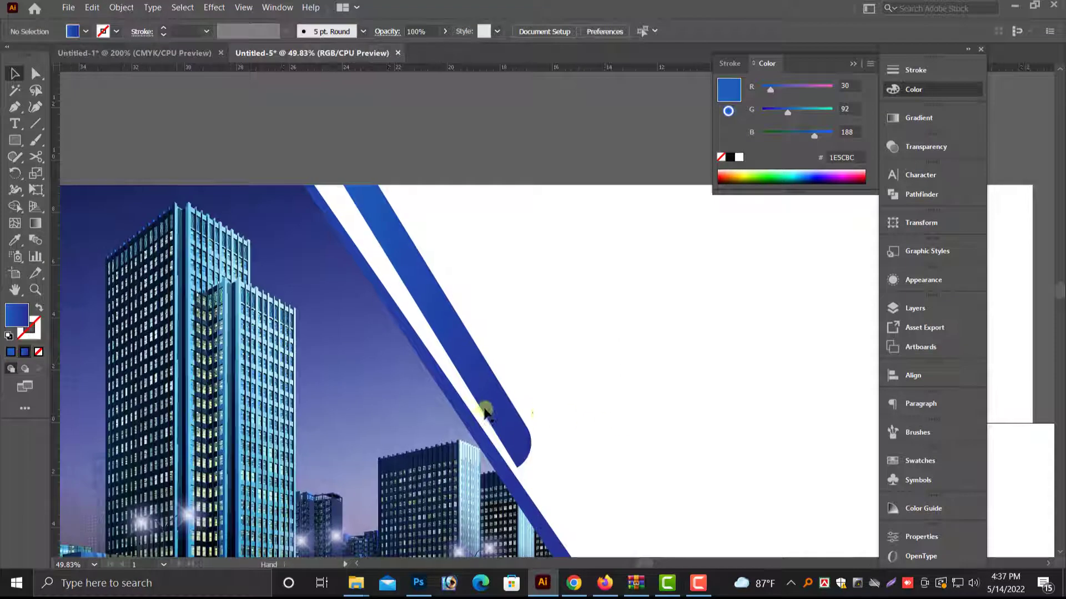
Apply a Multiply drop shadow at 75% opacity to the blue stripe
left_click(495, 419)
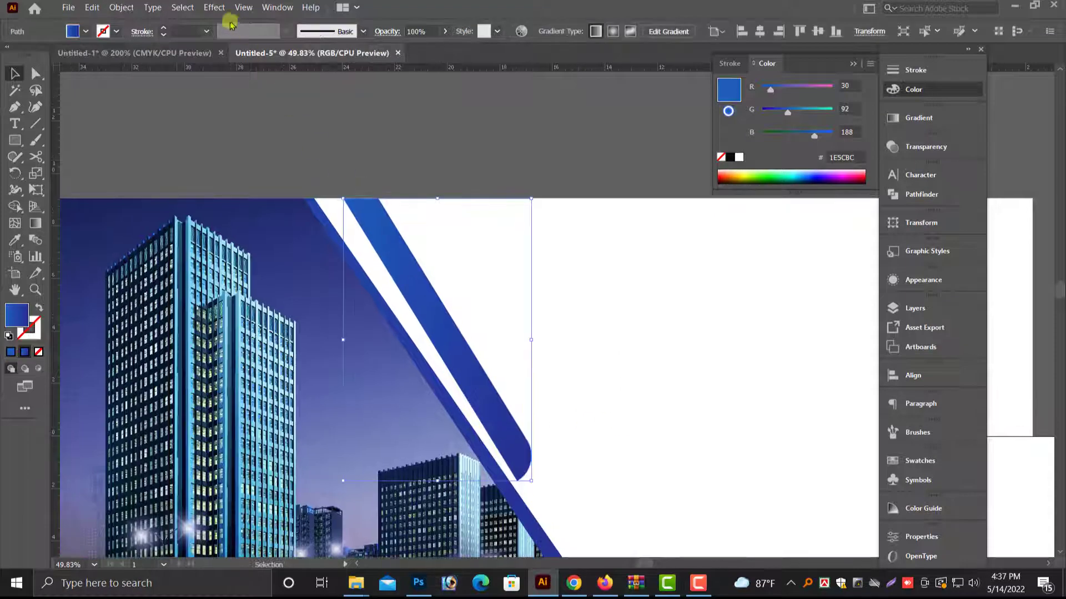
left_click(216, 7)
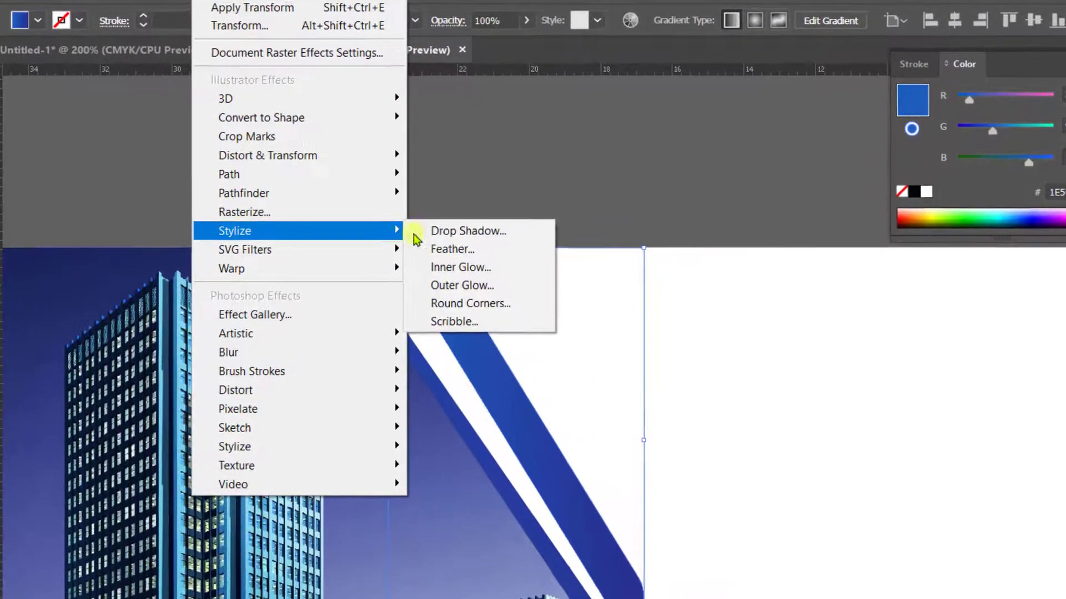
left_click(403, 186)
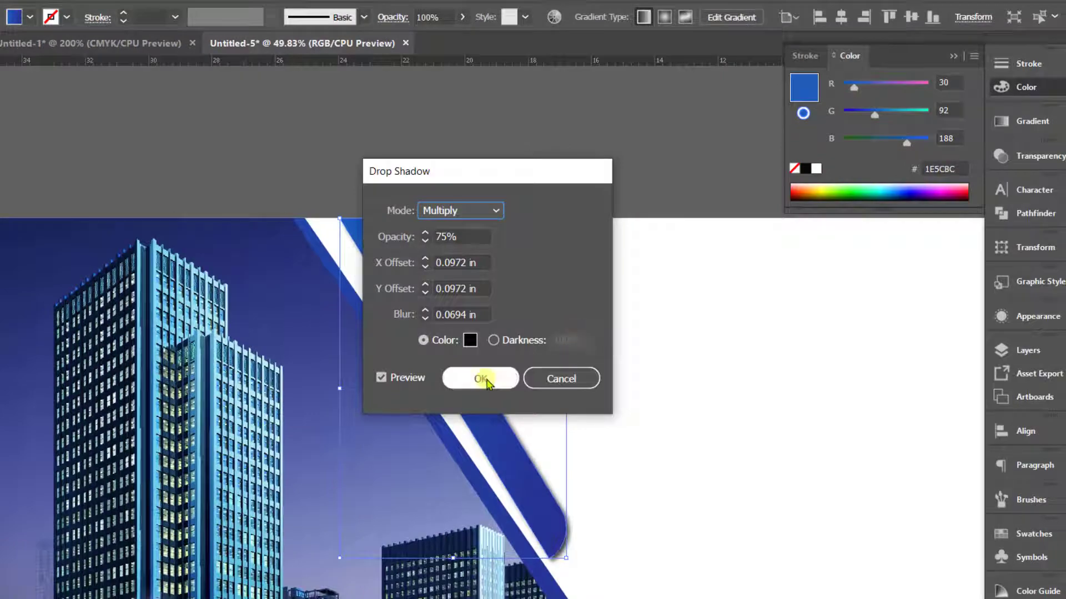
key("Tab")
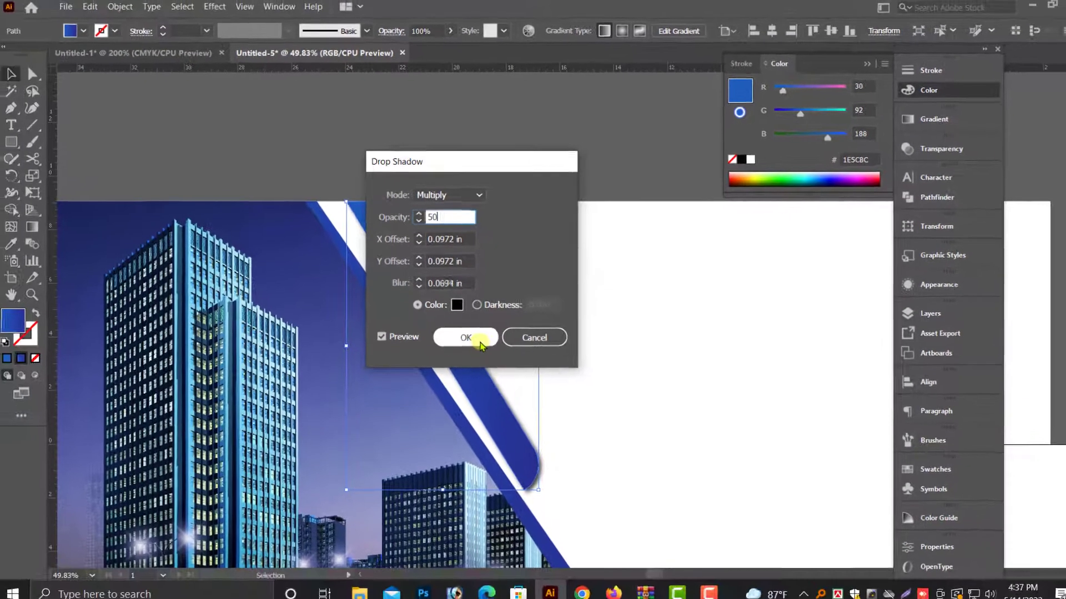
type("50")
left_click(480, 378)
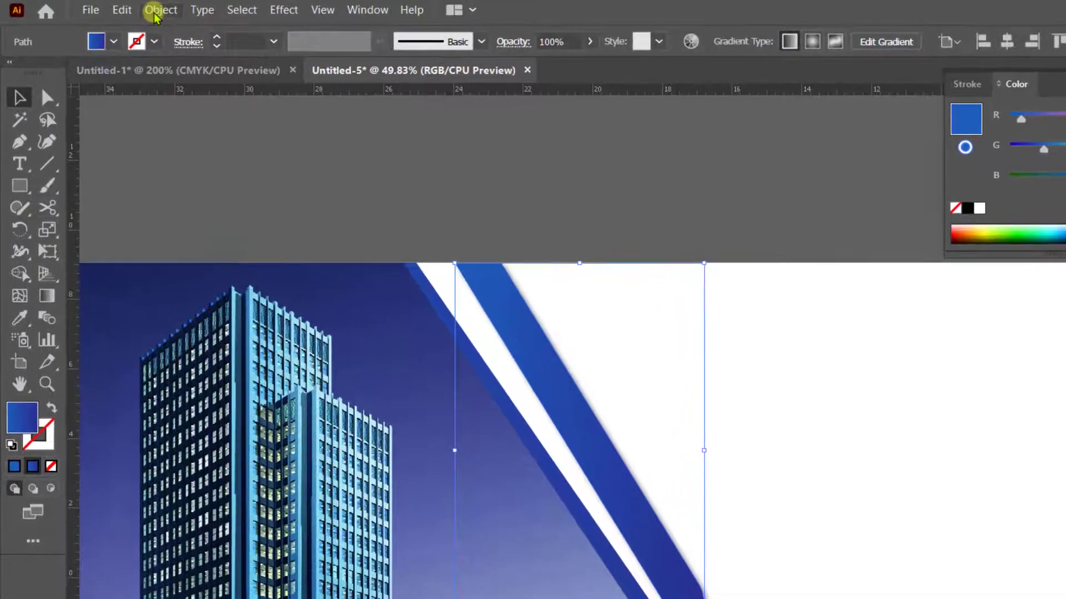
Expand the stripe's appearance and ungroup the stripe and shadow
left_click(160, 10)
left_click(217, 202)
right_click(384, 141)
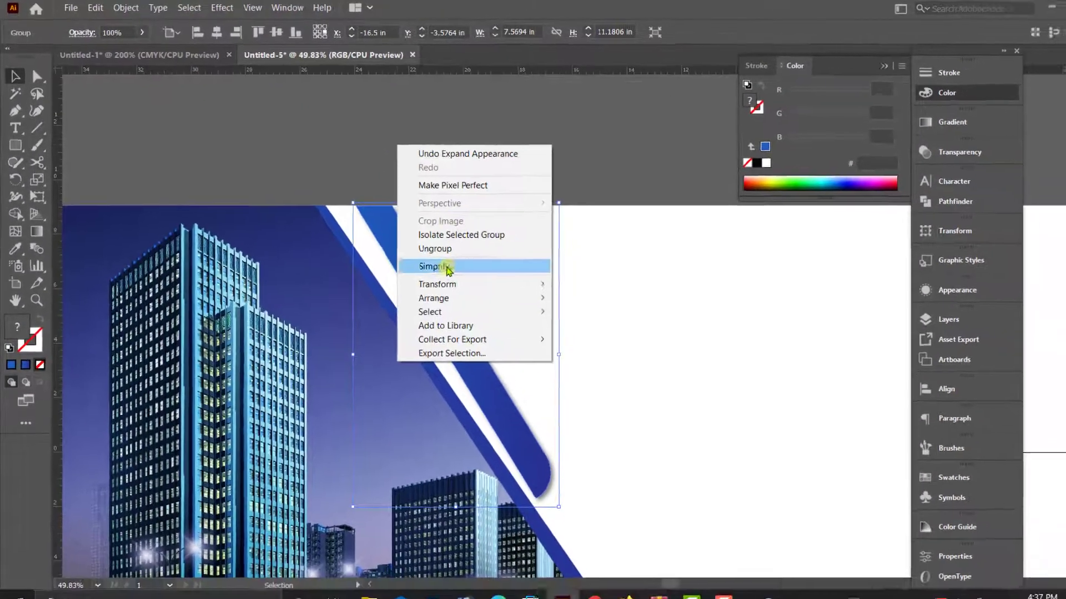
left_click(427, 240)
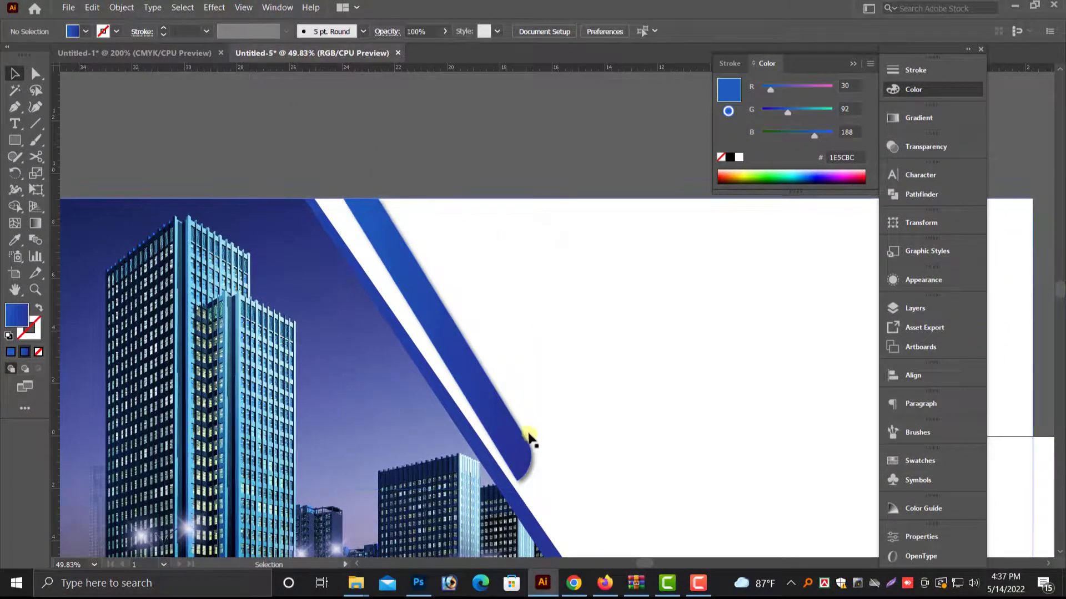
scroll(527, 452, "down", 1)
scroll(599, 527, "up", 4)
Select the blue stripe with Direct Selection and try shifting it right, then undo the move
left_click(605, 522)
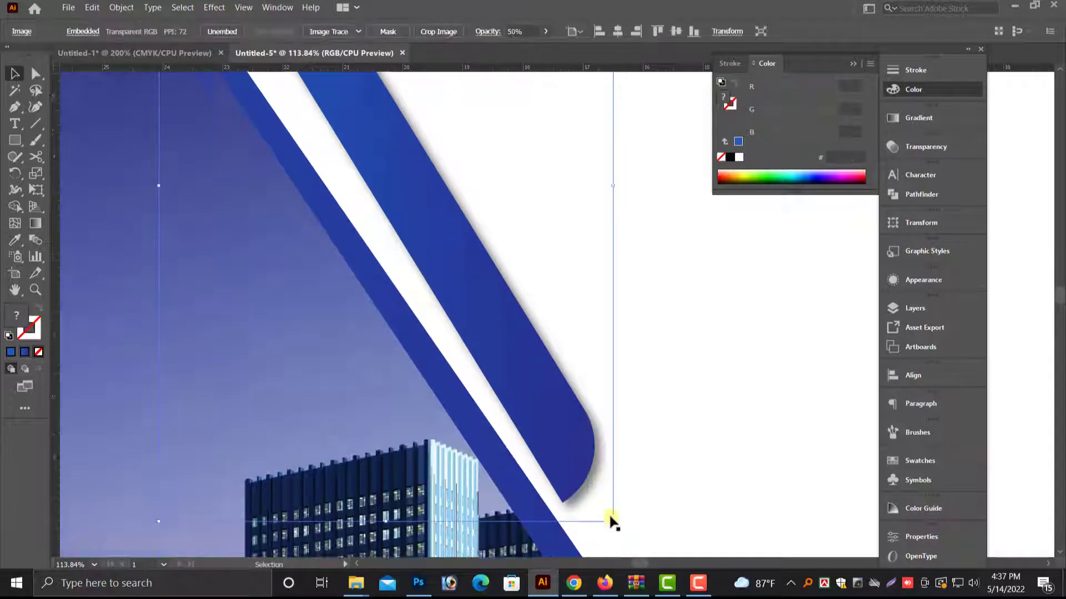
key("a")
left_click(564, 412)
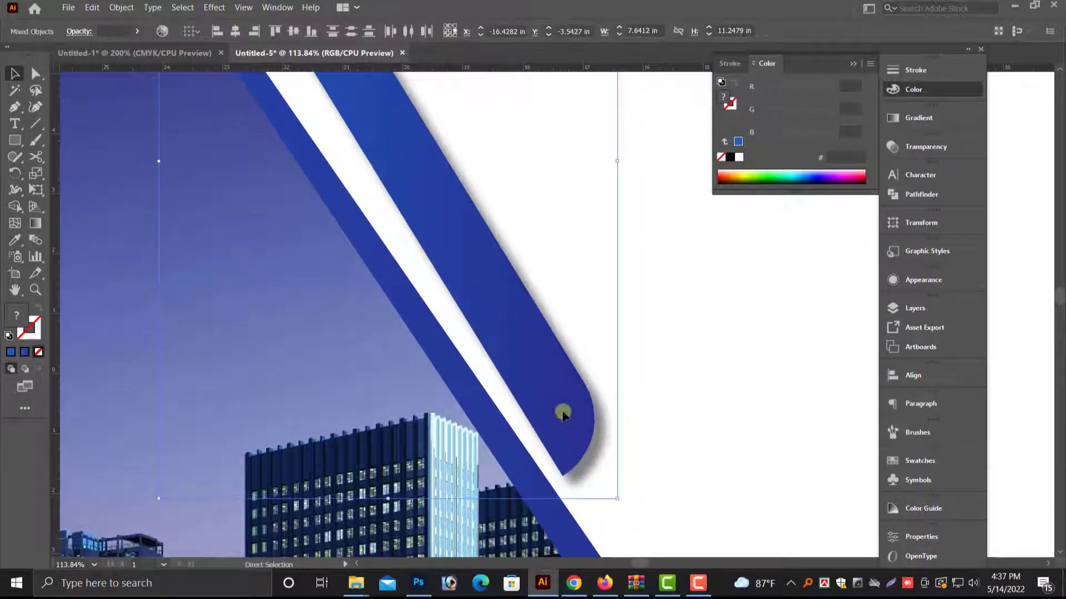
scroll(563, 412, "down", 4)
left_click_drag(602, 357, 667, 357)
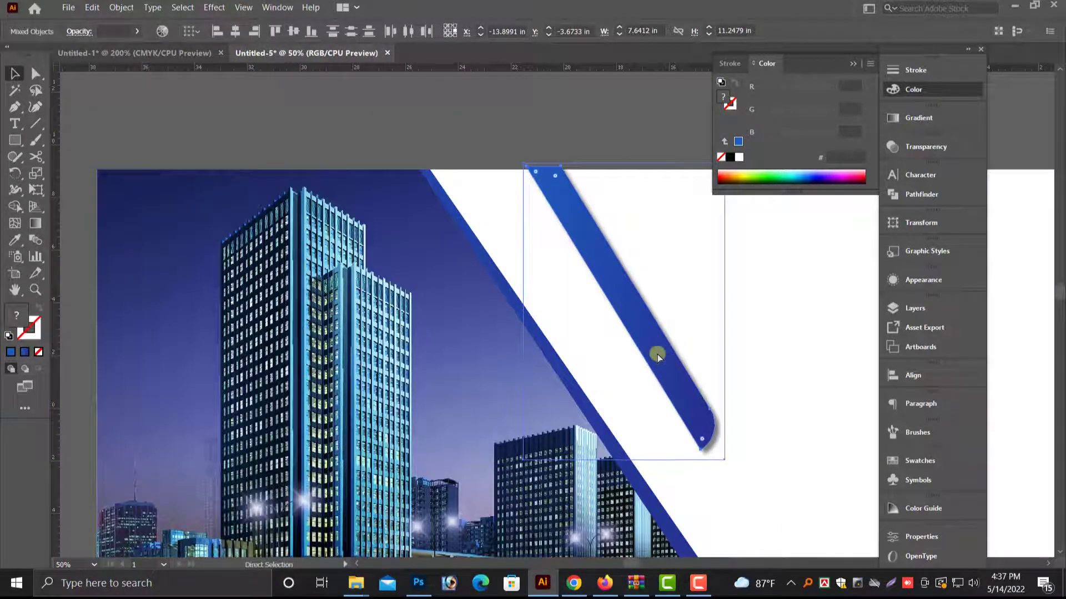
key("ctrl+z")
Place a stripe copy lower right, rotated to 135° and lined up below the first stripe
scroll(660, 355, "down", 2)
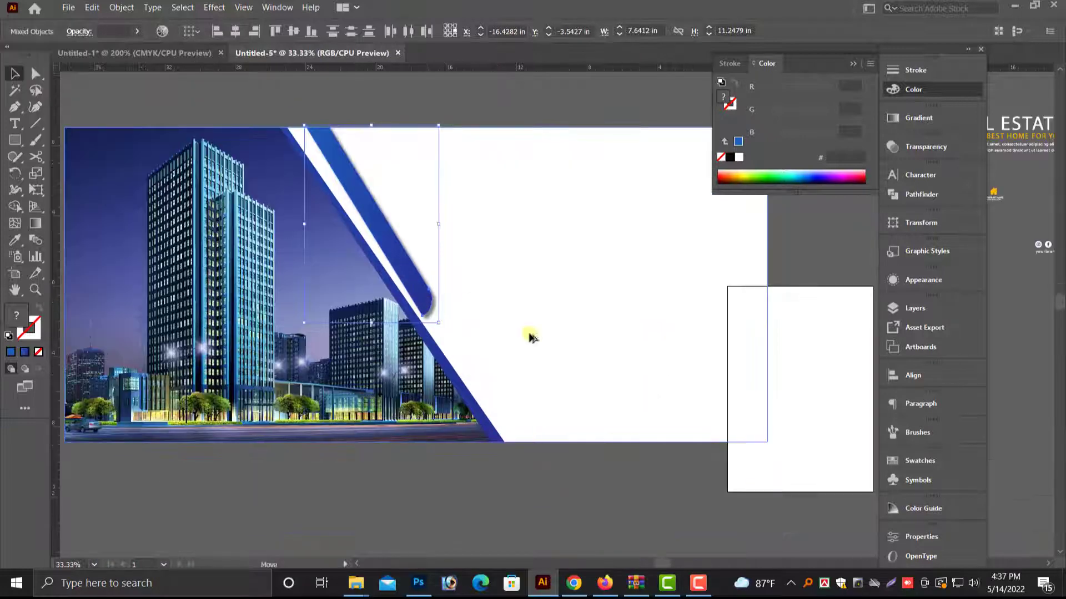
left_click_drag(530, 337, 531, 338)
left_click_drag(557, 474, 564, 470)
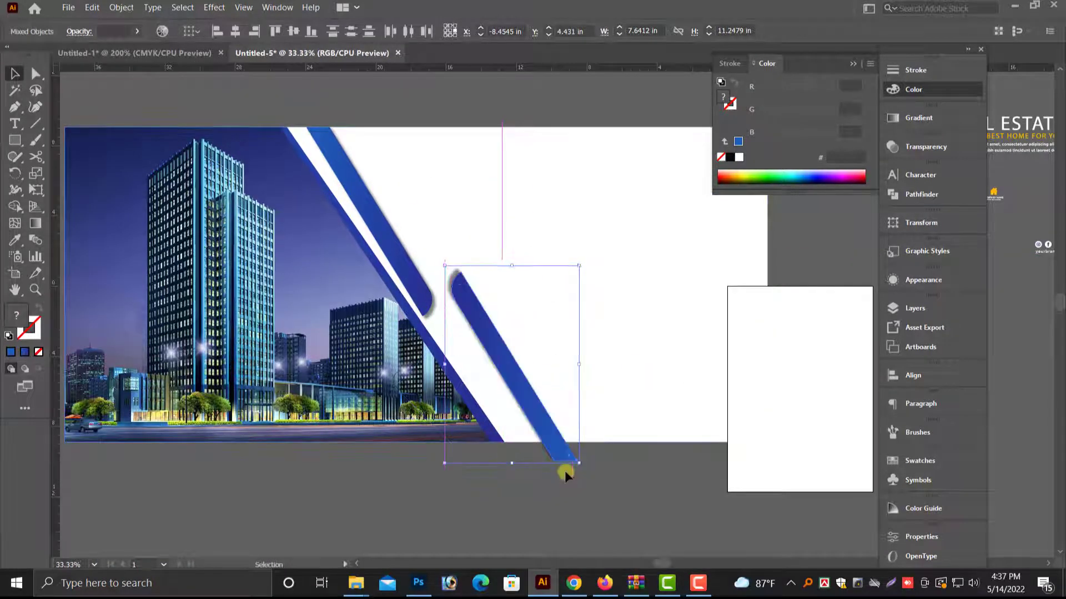
key("ctrl+equal")
key("ctrl+equal")
mouse_move(553, 363)
left_mouse_down()
mouse_move(536, 402)
mouse_move(545, 411)
left_mouse_up()
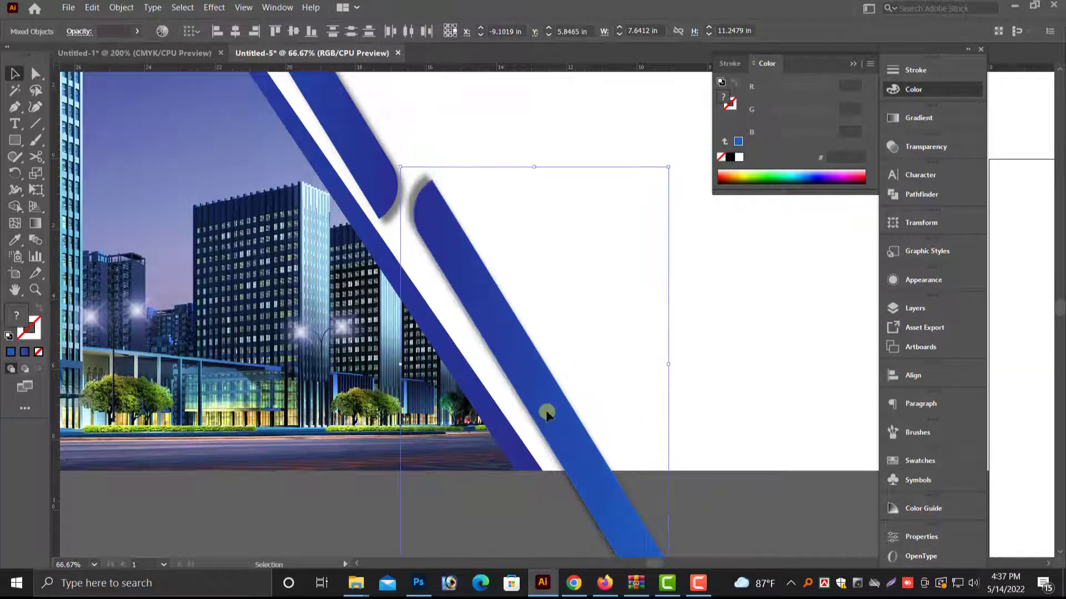
scroll(566, 438, "down", 2)
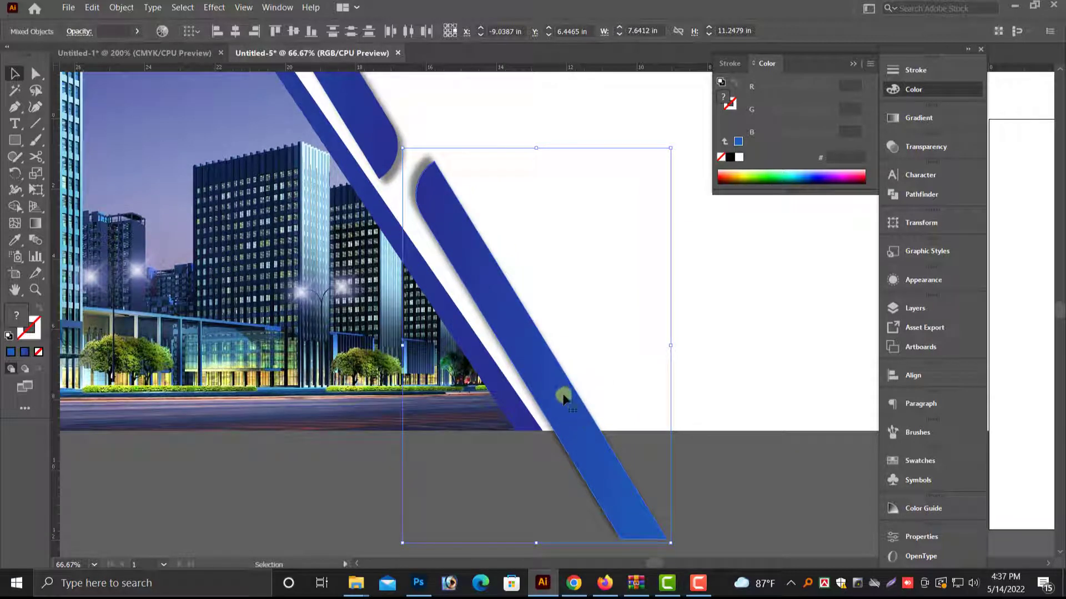
left_click_drag(675, 144, 671, 142)
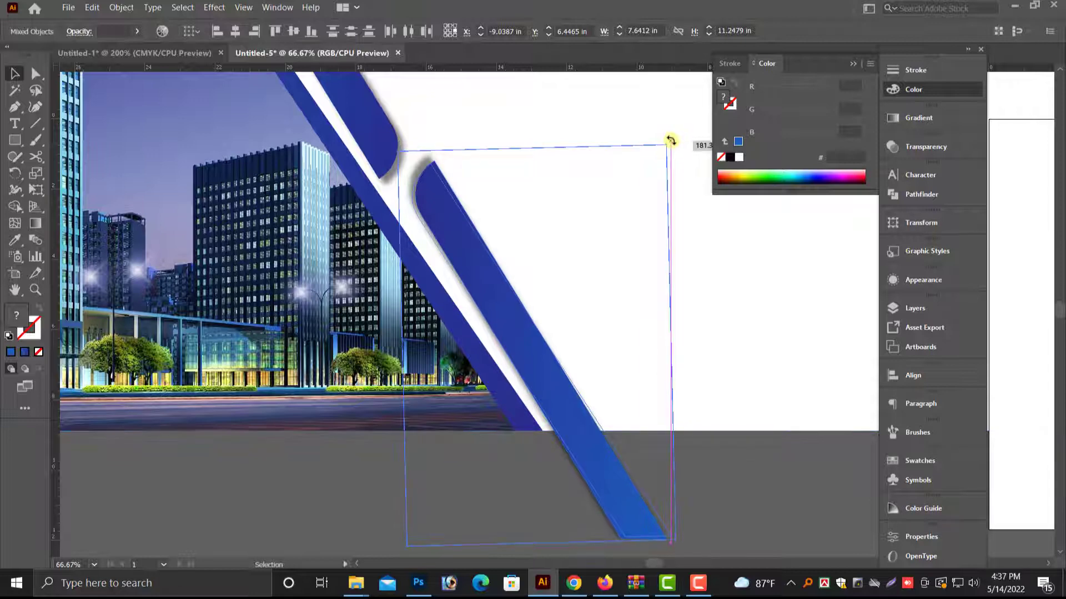
Erase the stripe copy's part below the banner with the Shape Builder
left_click(368, 459)
left_click(647, 498)
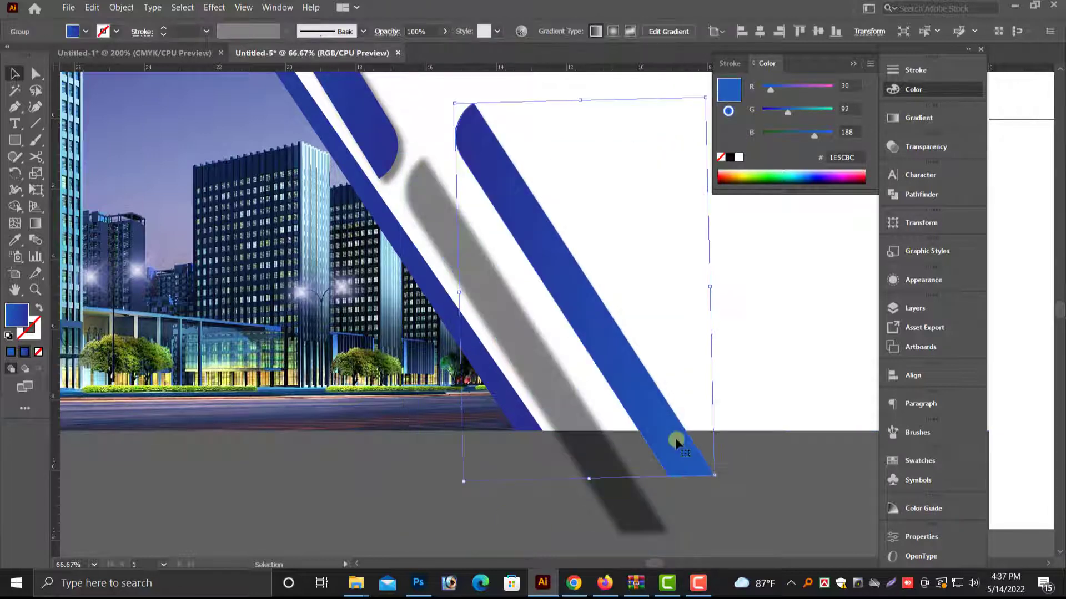
left_click(550, 424, "shift")
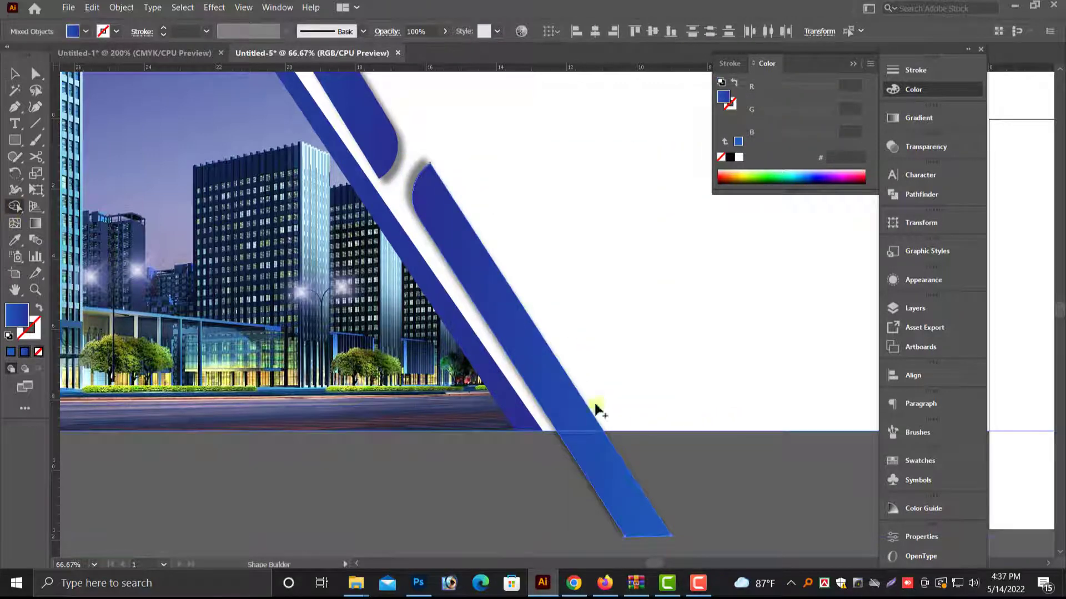
key("shift+m")
left_click(13, 76)
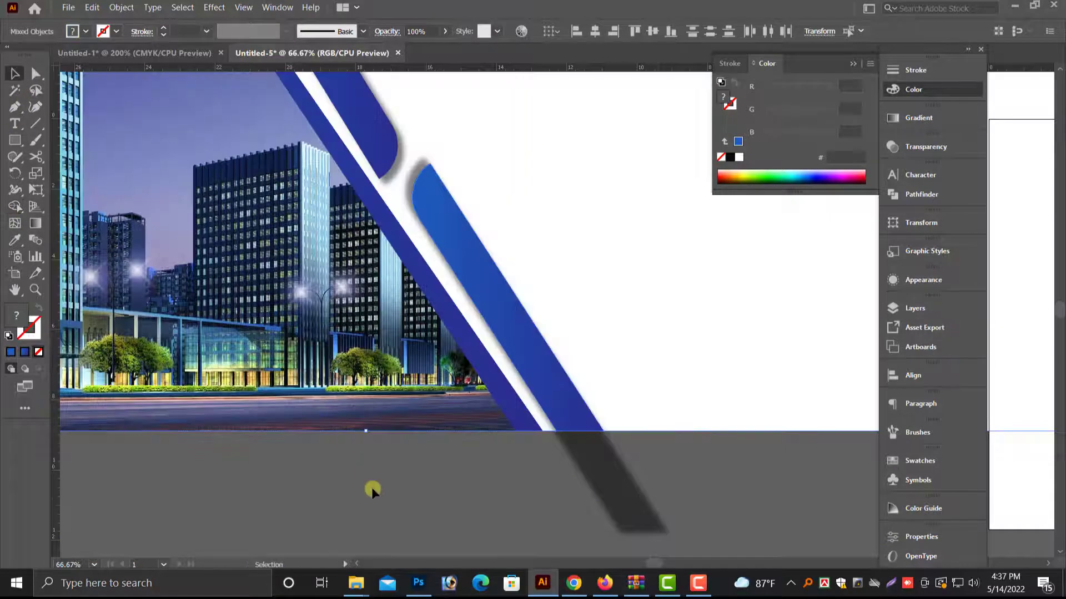
left_click(372, 488)
key("ctrl+minus")
key("ctrl+minus")
Select the wide blue stripe and the white banner background, then clear the selection
scroll(390, 522, "right", 2)
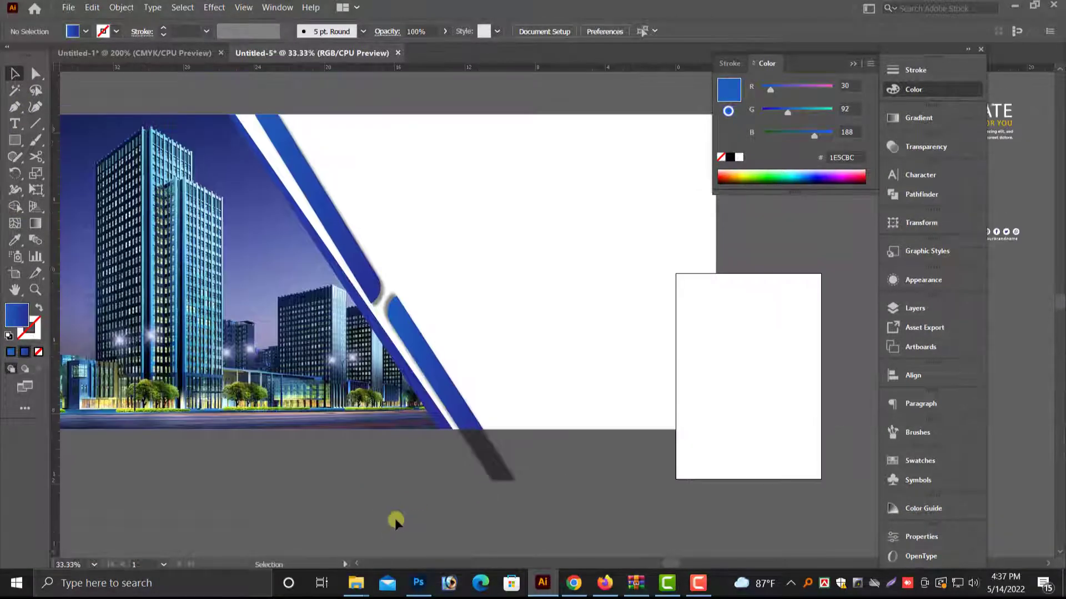
scroll(395, 518, "up", 3)
left_click(293, 243)
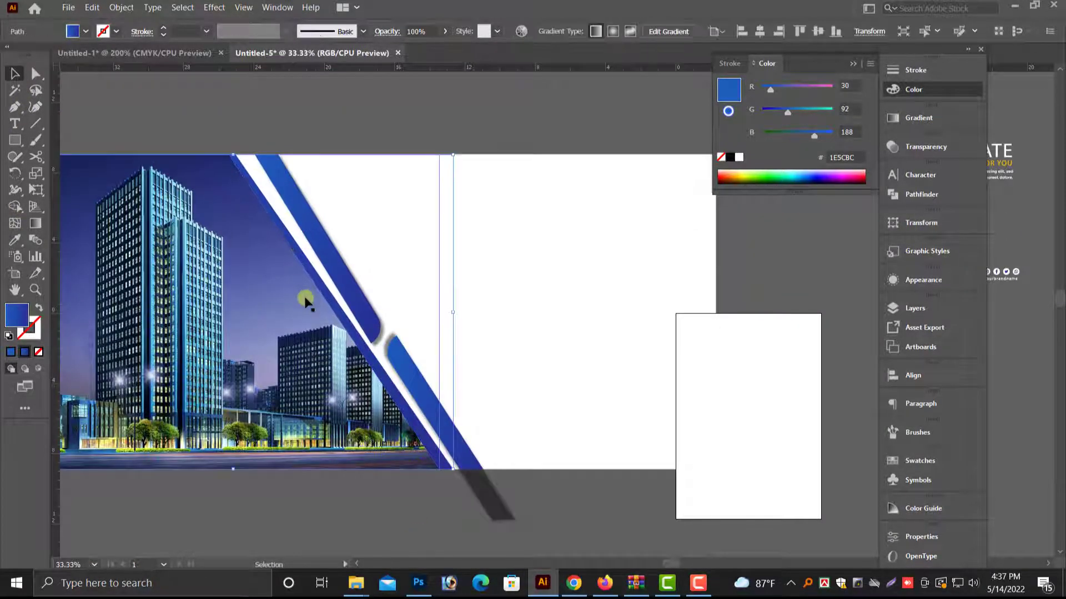
left_click(421, 512)
key("a")
left_click(572, 388)
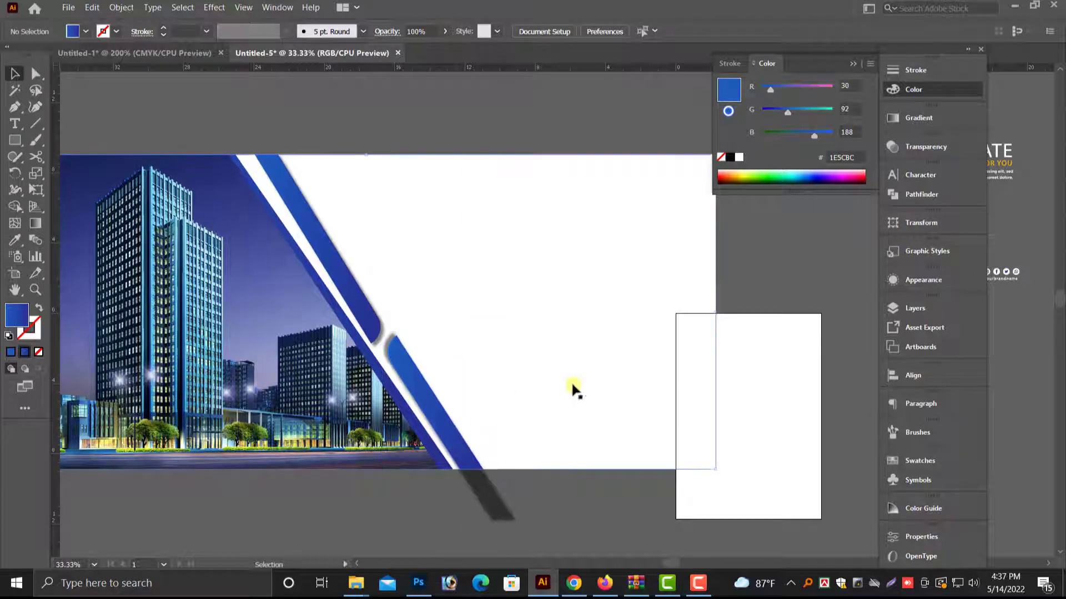
key("v")
key("ctrl+shift+a")
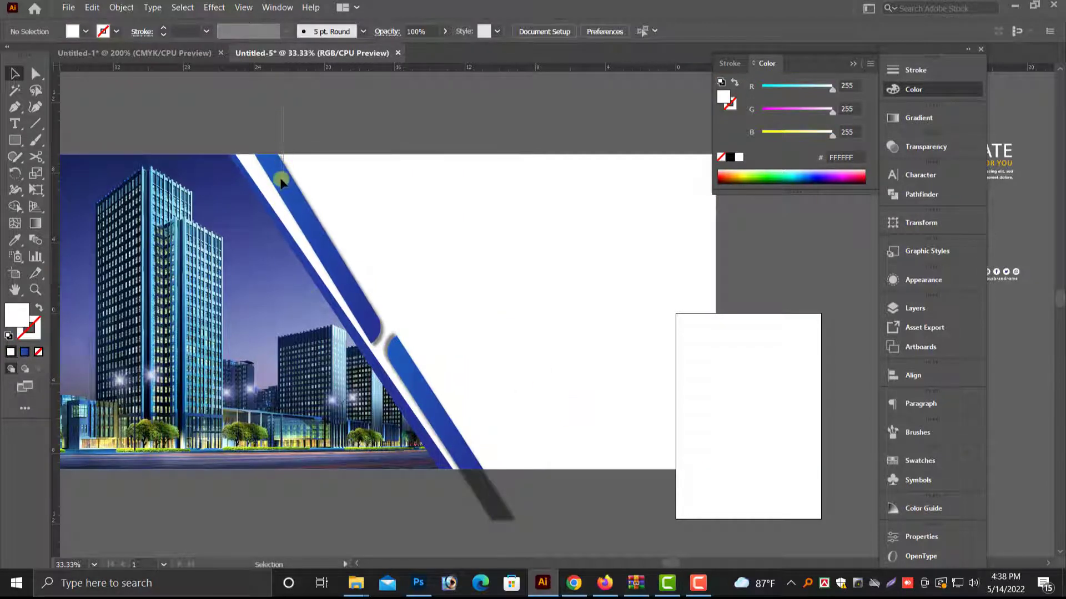
Nudge the upper stripe pieces right and reposition the lower stripe group, leaving a small diagonal gap
left_click_drag(280, 178, 455, 408)
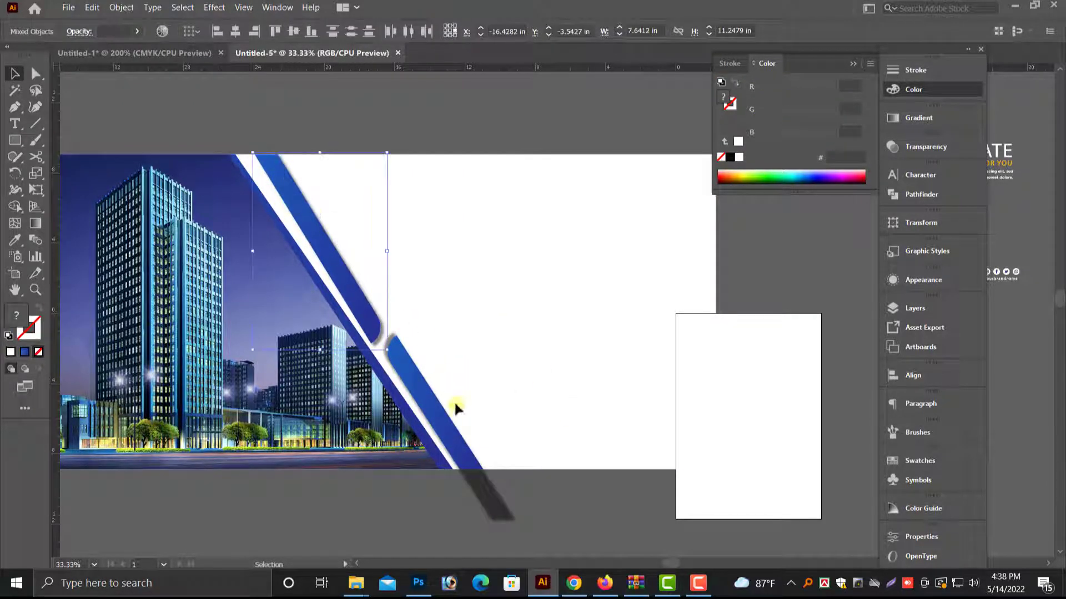
key("Right")
left_click(445, 433)
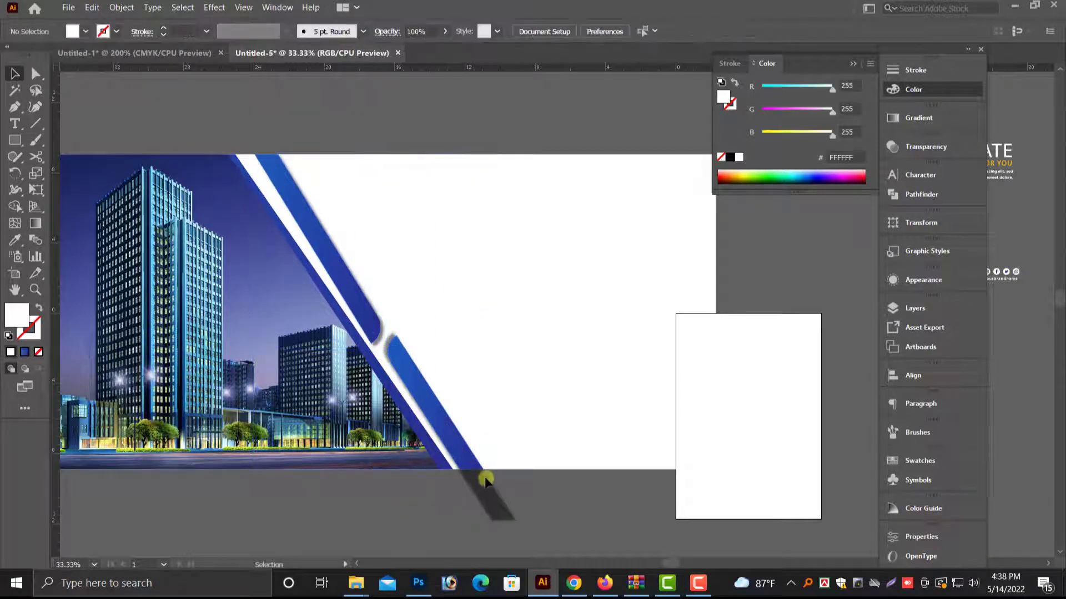
left_click_drag(467, 448, 427, 336)
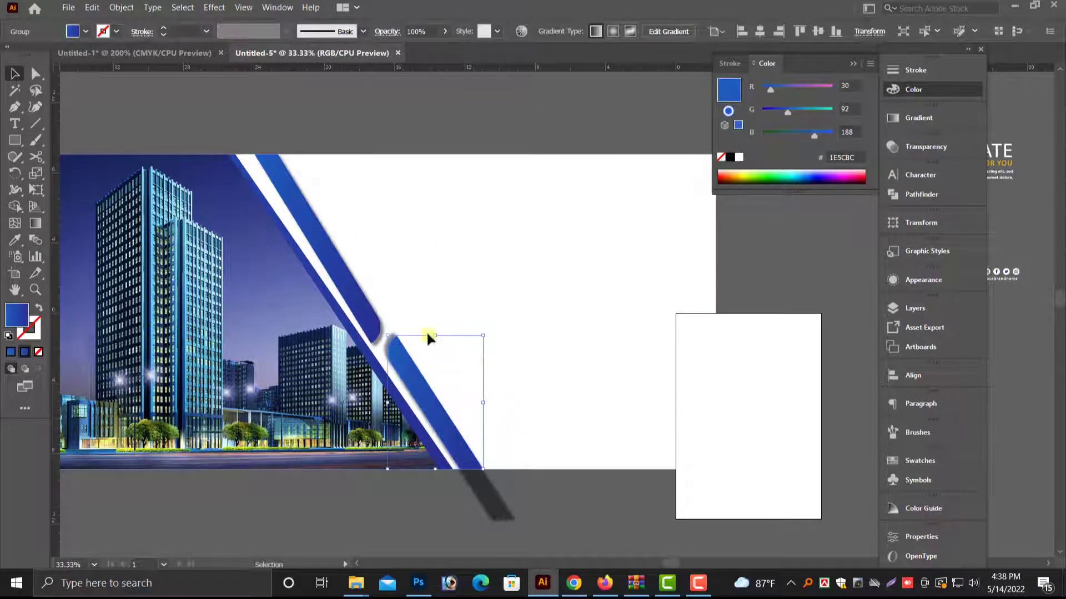
left_click(375, 237)
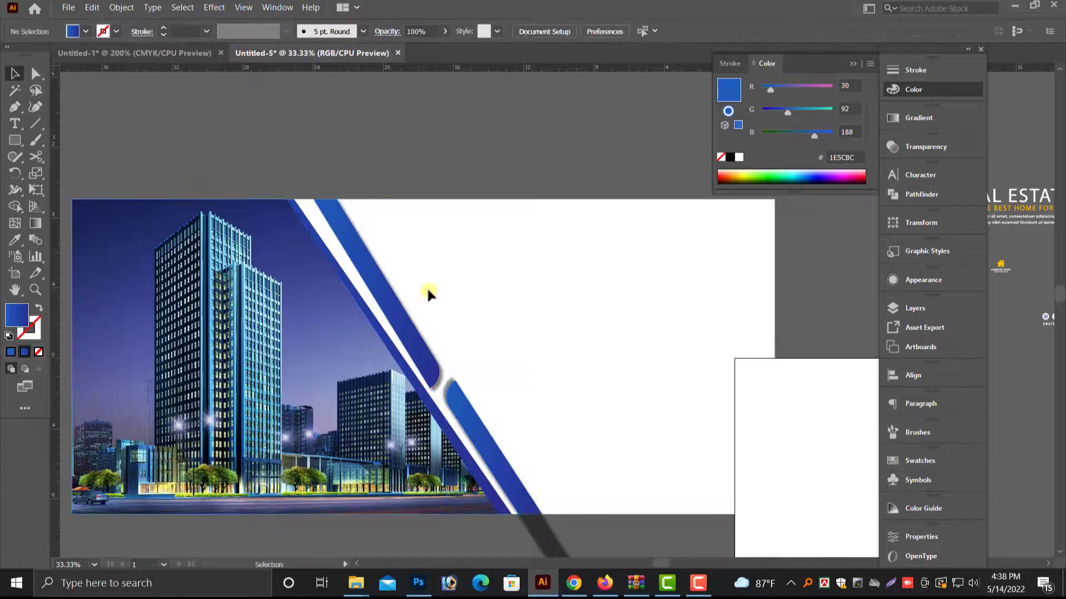
key("ctrl+equal")
key("ctrl+equal")
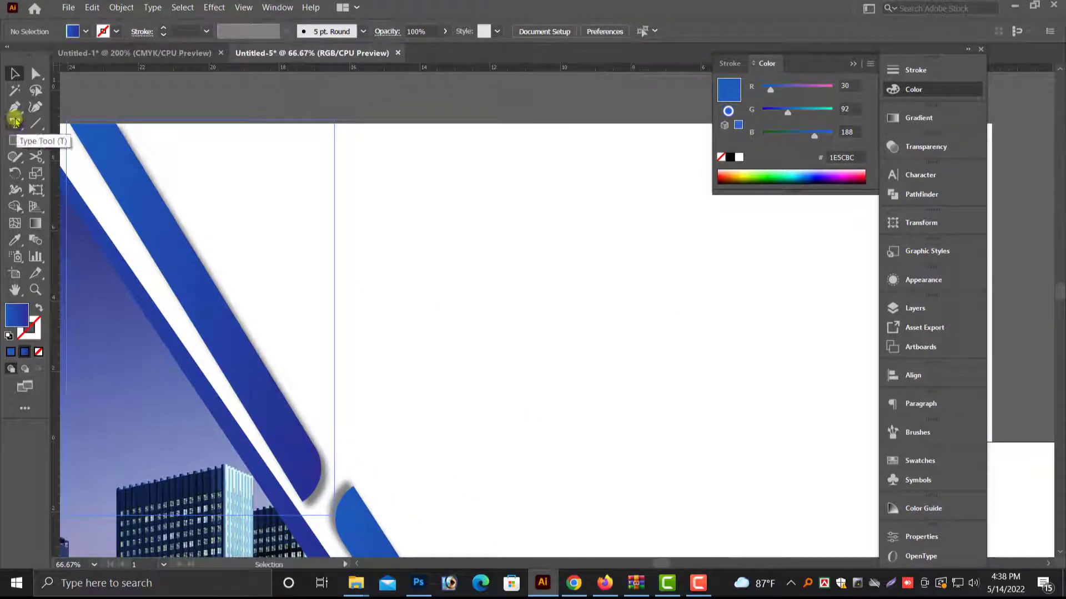
Draw a Pen line from the artboard's top edge beside the upper stripe, blue with 13 pt stroke
left_click(14, 106)
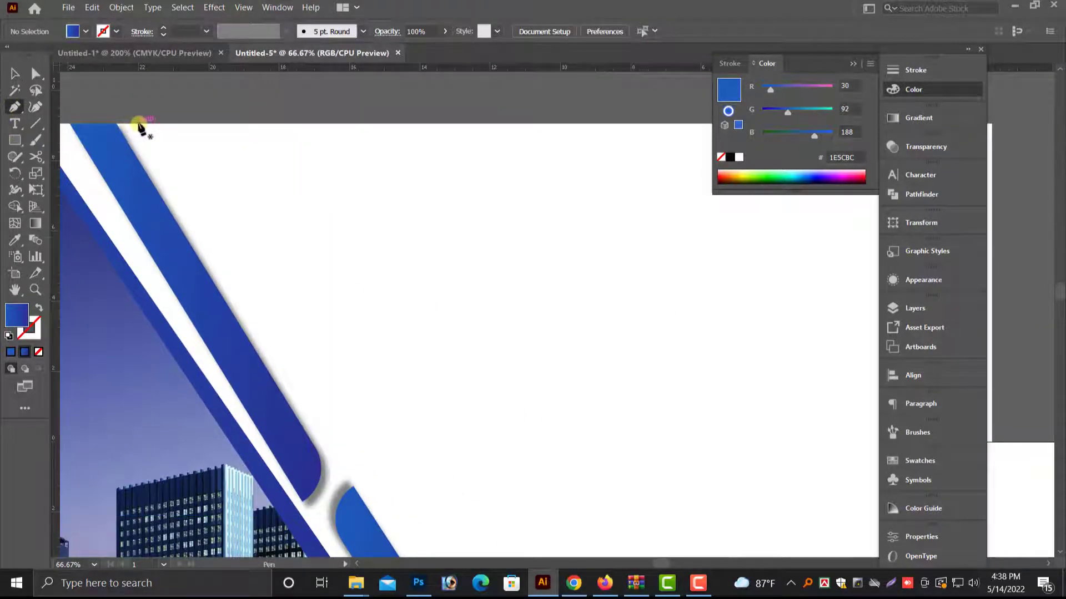
left_click(138, 124)
left_click(348, 459)
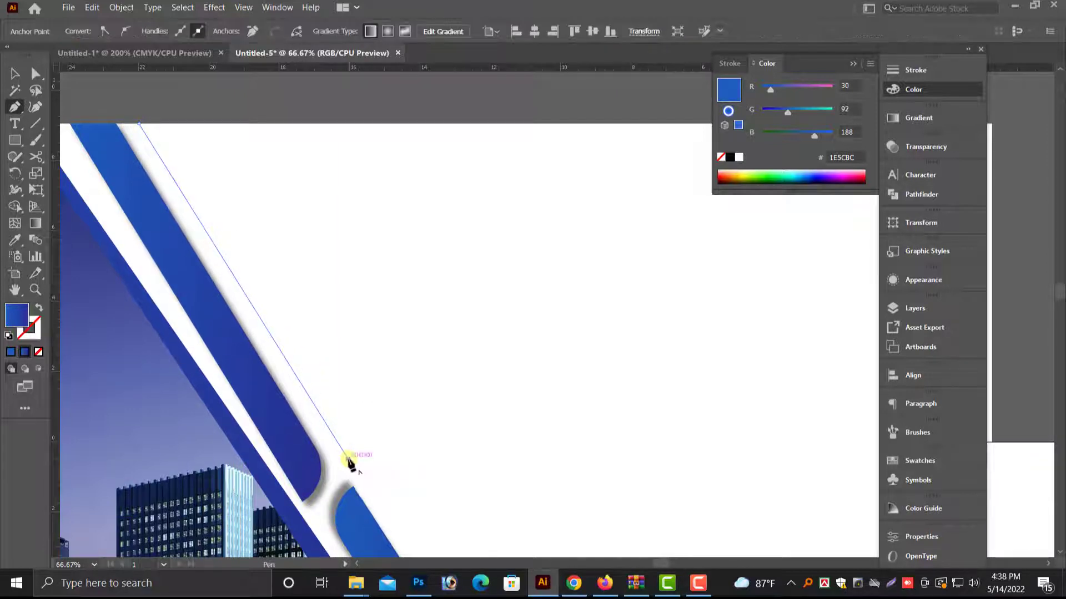
key("v")
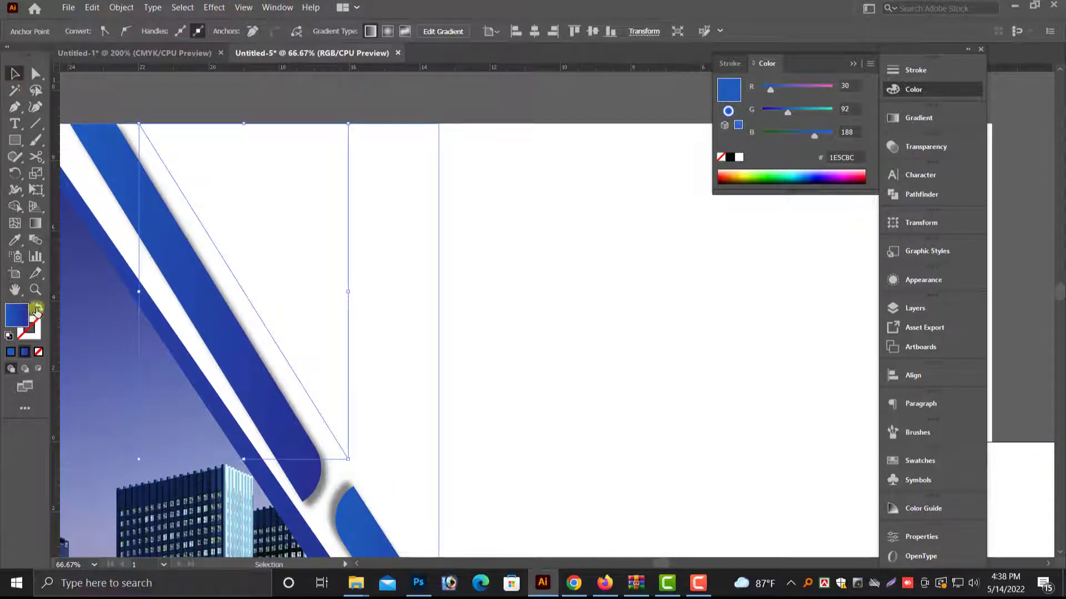
left_click(36, 309)
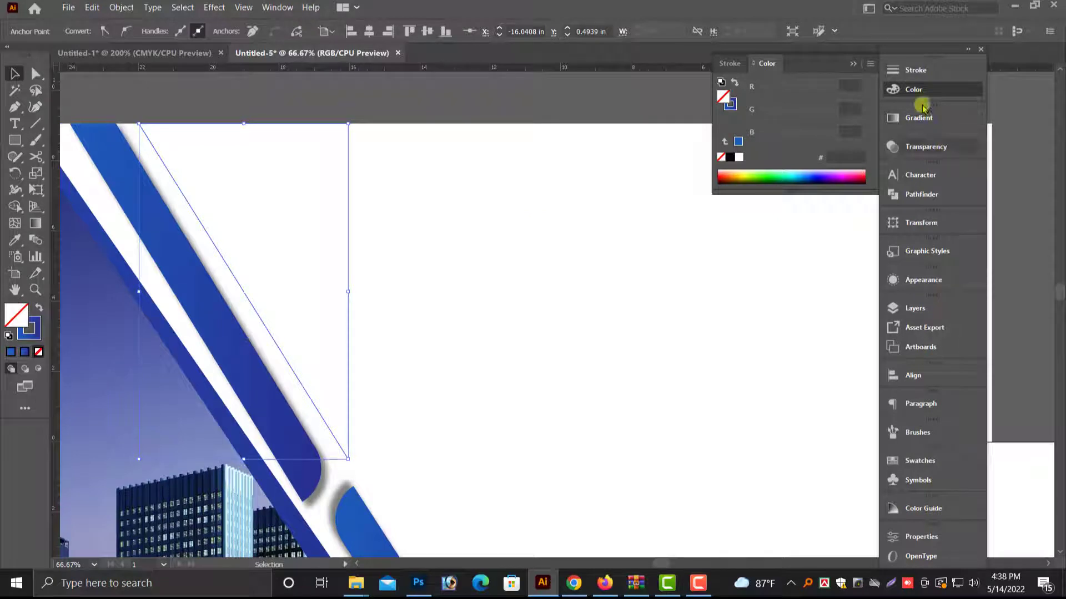
left_click(916, 70)
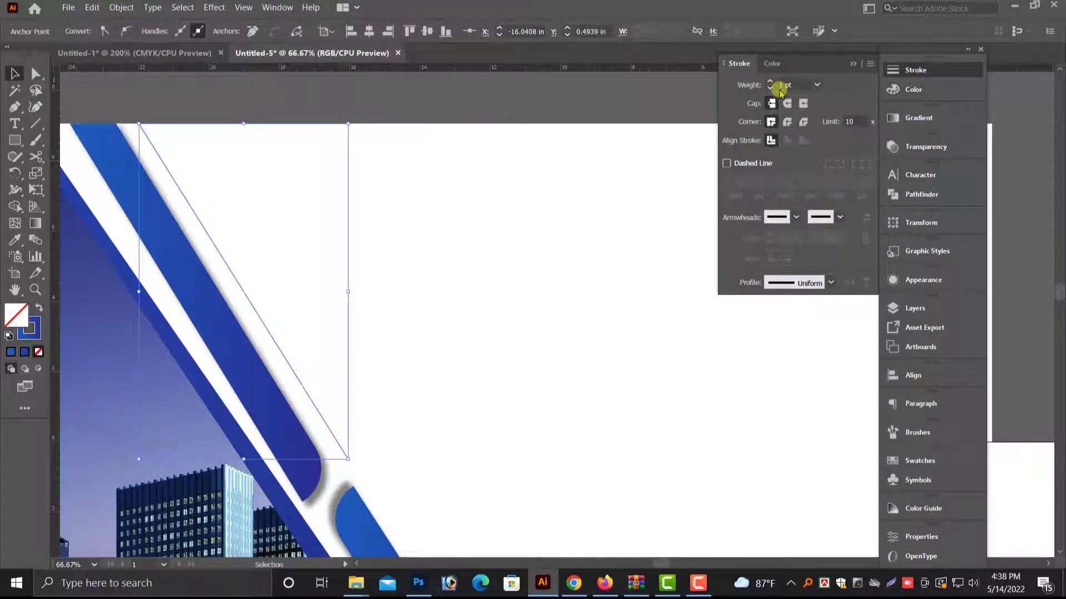
type("13")
key("Return")
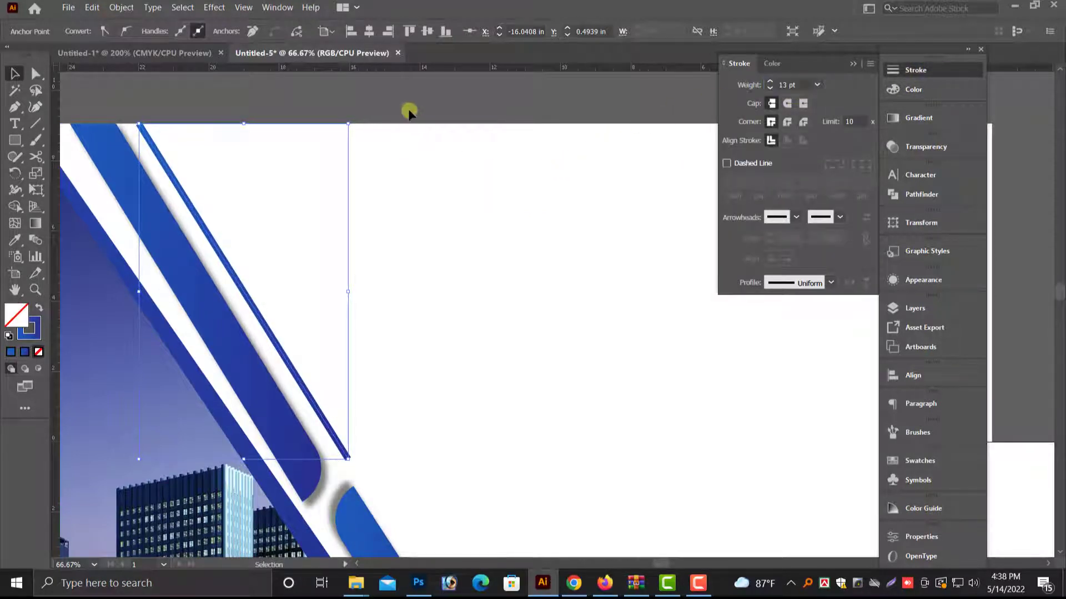
left_click(408, 110)
key("ctrl+minus")
key("ctrl+minus")
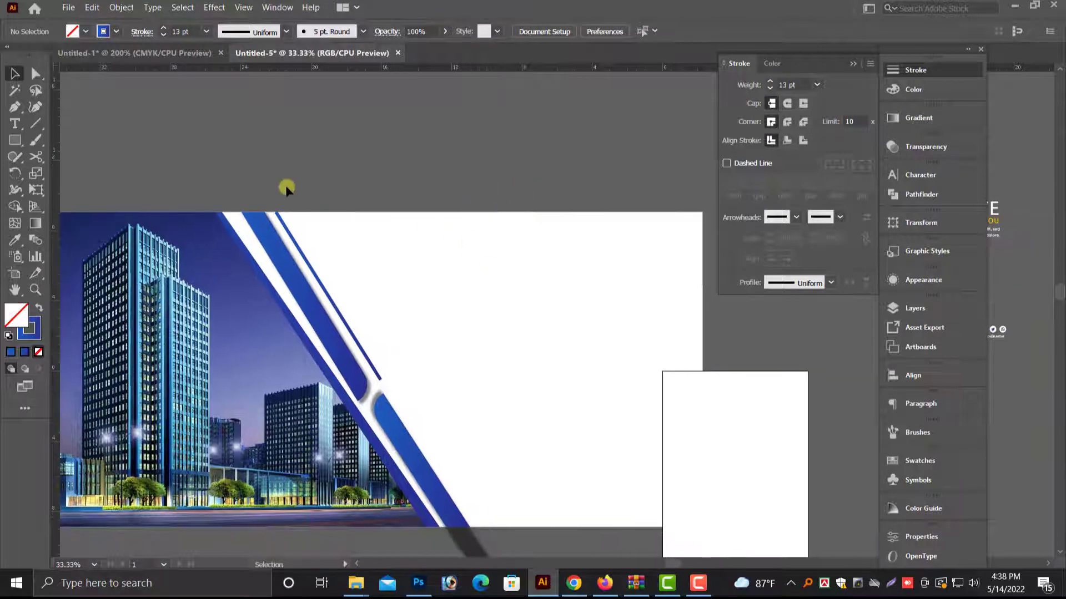
Unlock all objects and eyedrop the stripe's blue gradient onto the white background
left_click(121, 7)
left_click(133, 106)
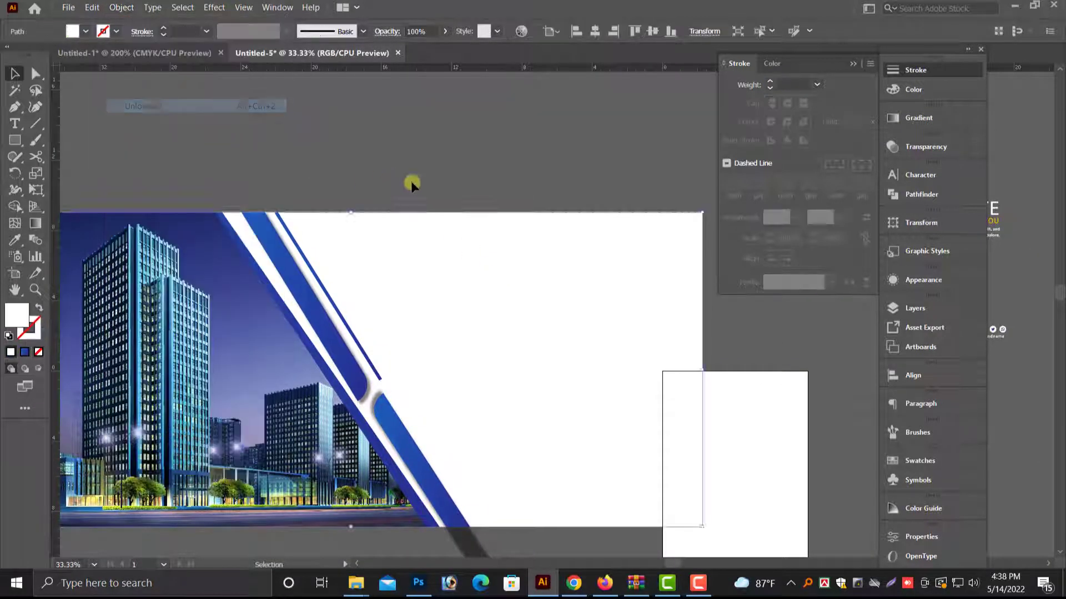
left_click(411, 181)
left_click(104, 278)
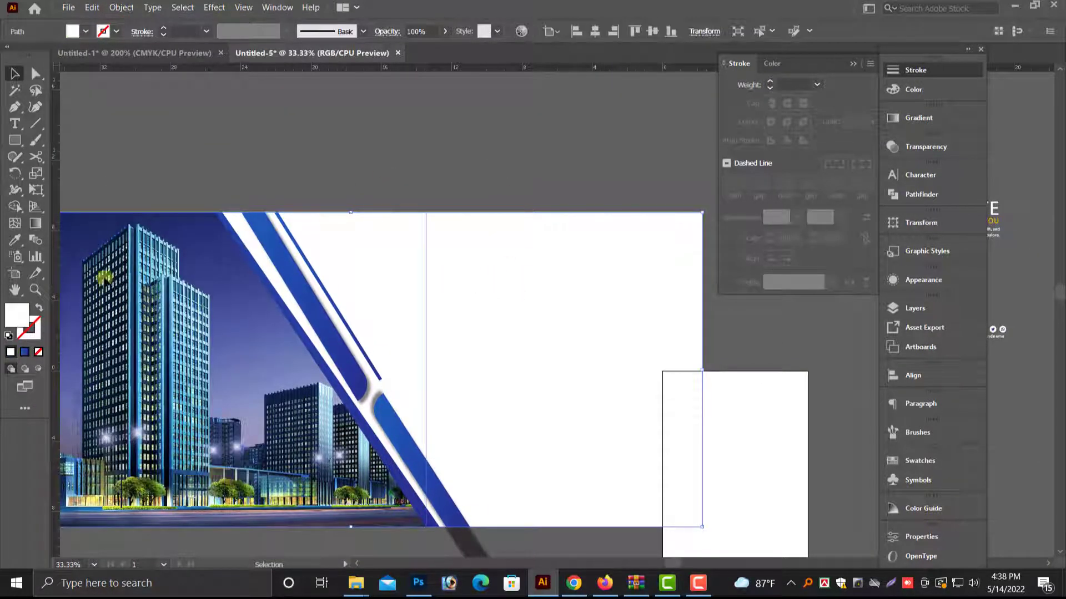
left_click(34, 225)
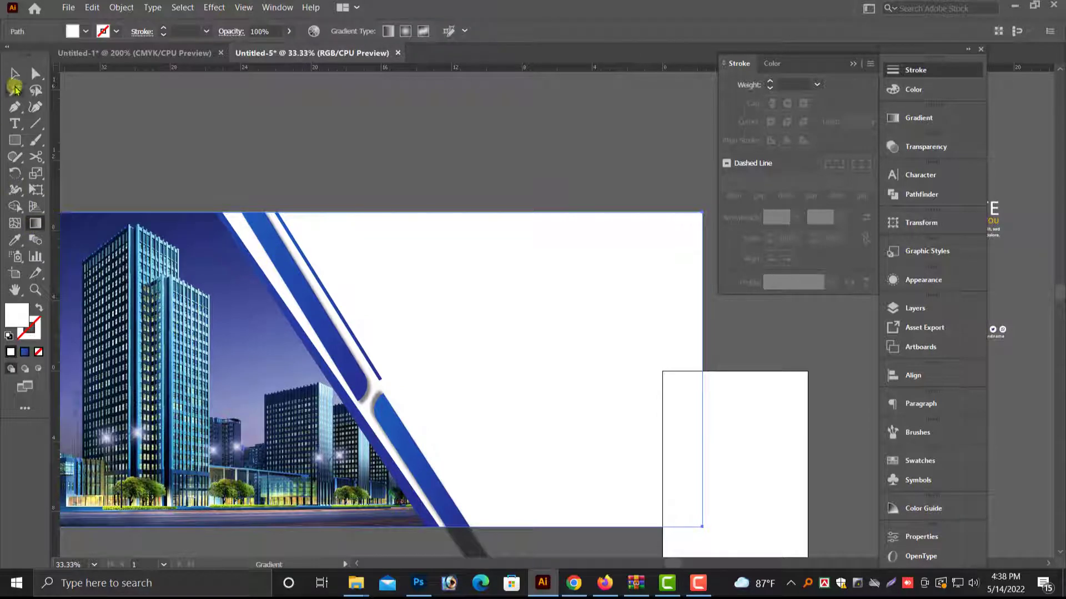
left_click(15, 81)
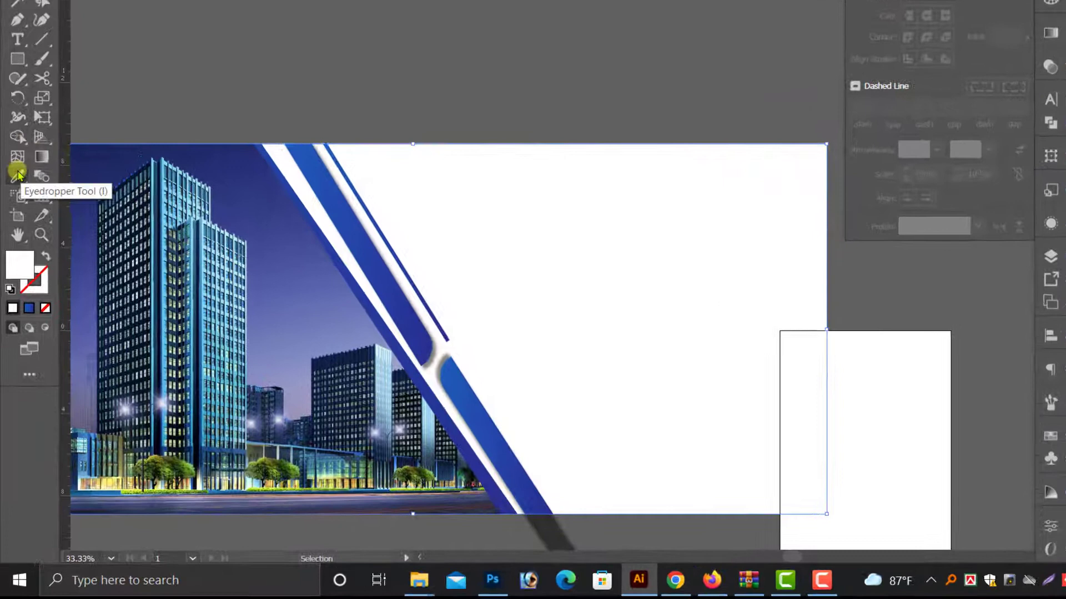
left_click(15, 240)
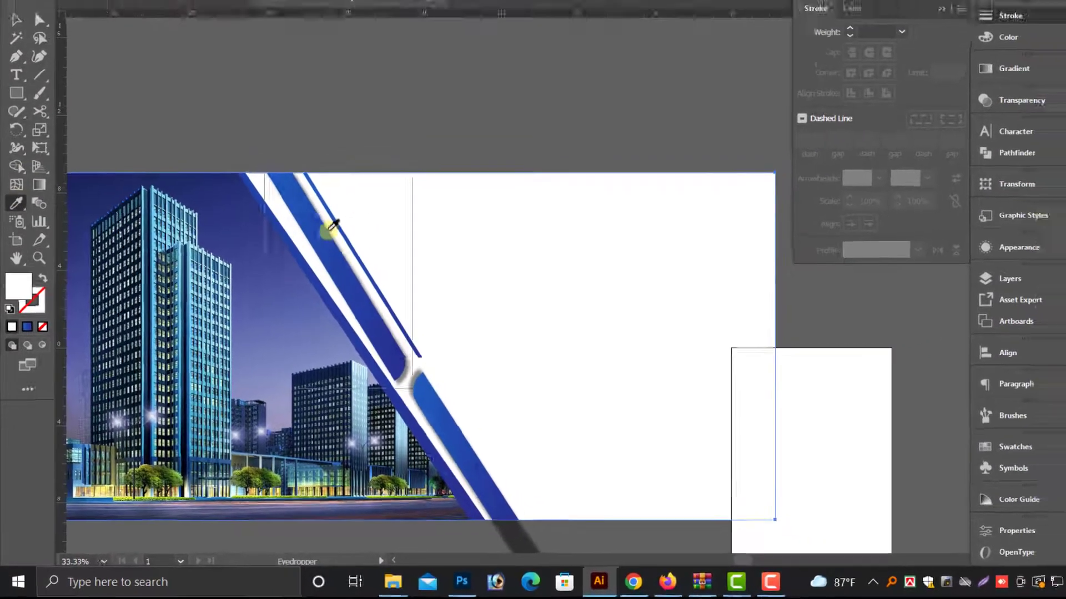
left_click(289, 263)
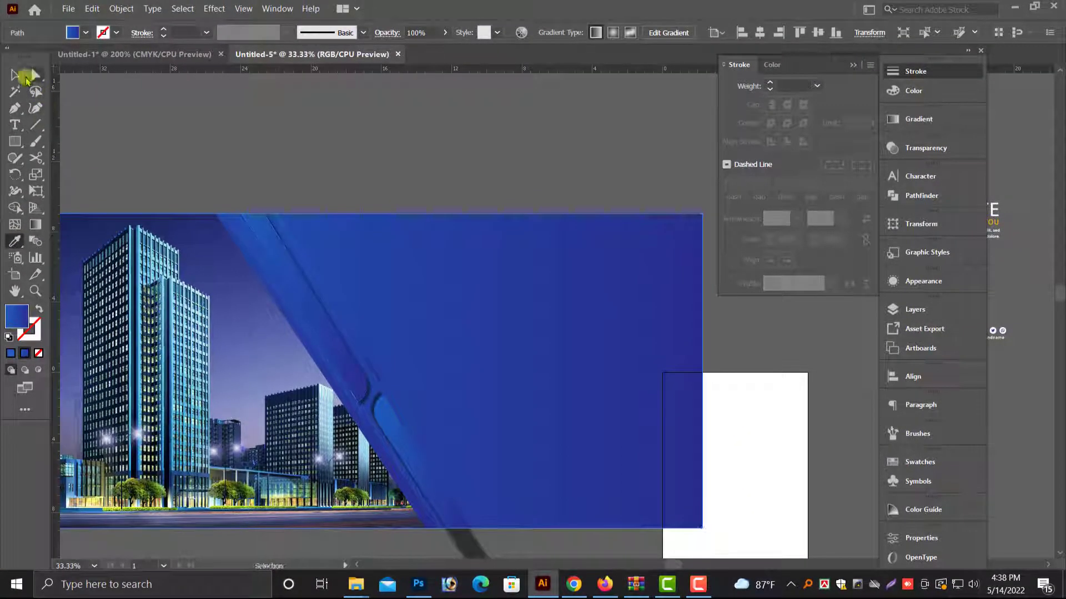
Make the background gradient radial and try stretching it from lower left to upper right
left_click(447, 330)
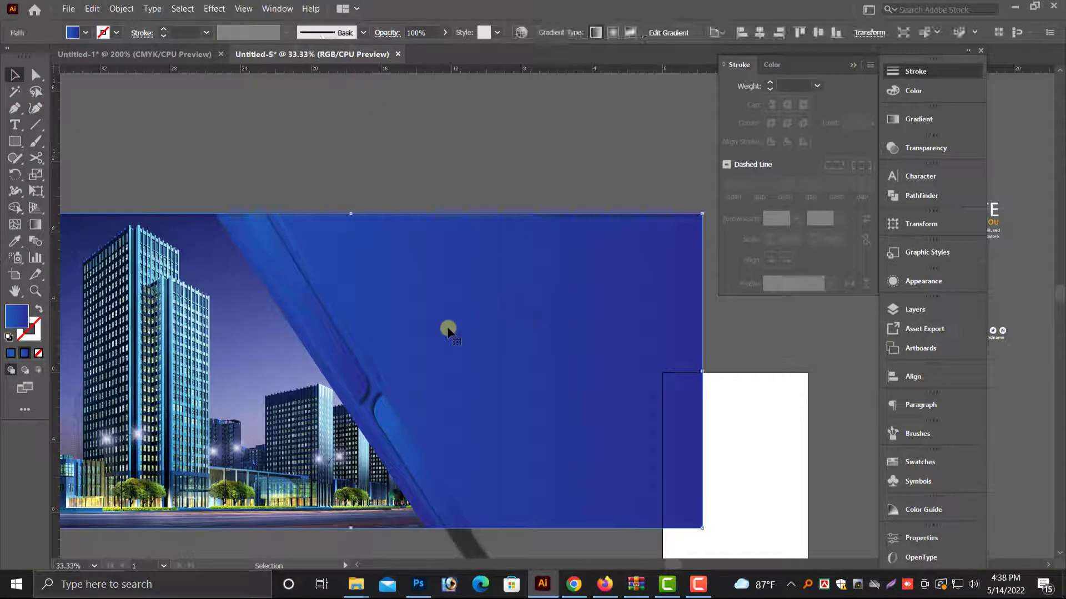
left_click(918, 119)
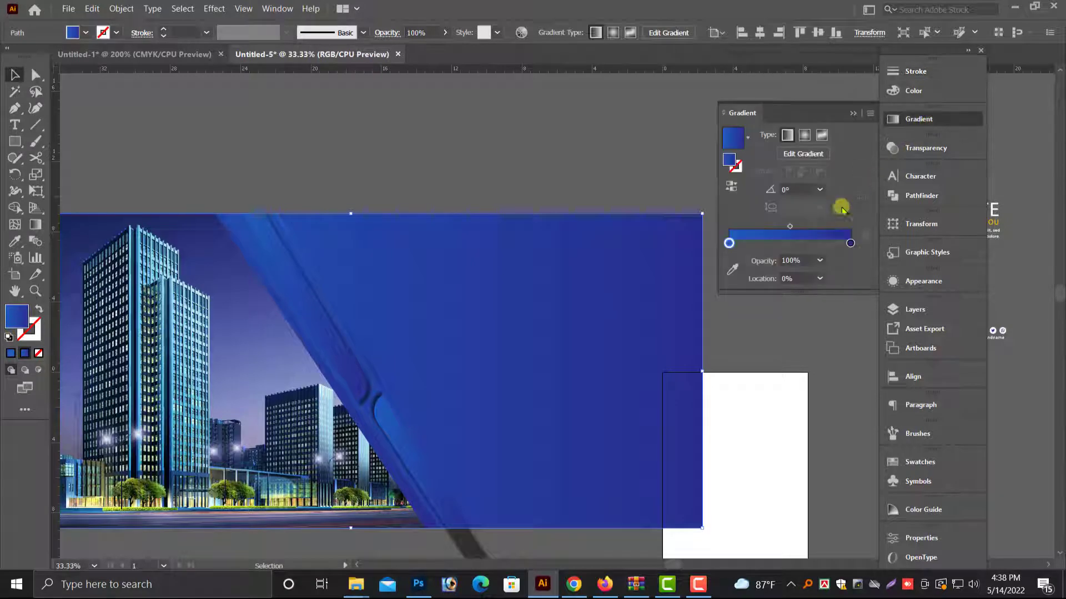
left_click(805, 136)
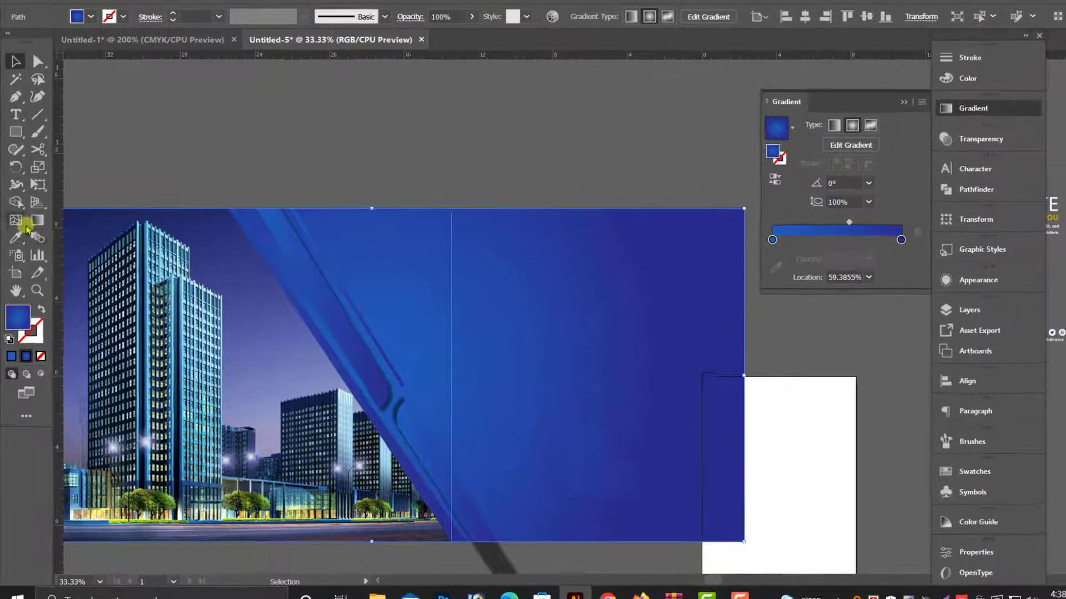
left_click(35, 224)
left_click_drag(157, 487, 552, 338)
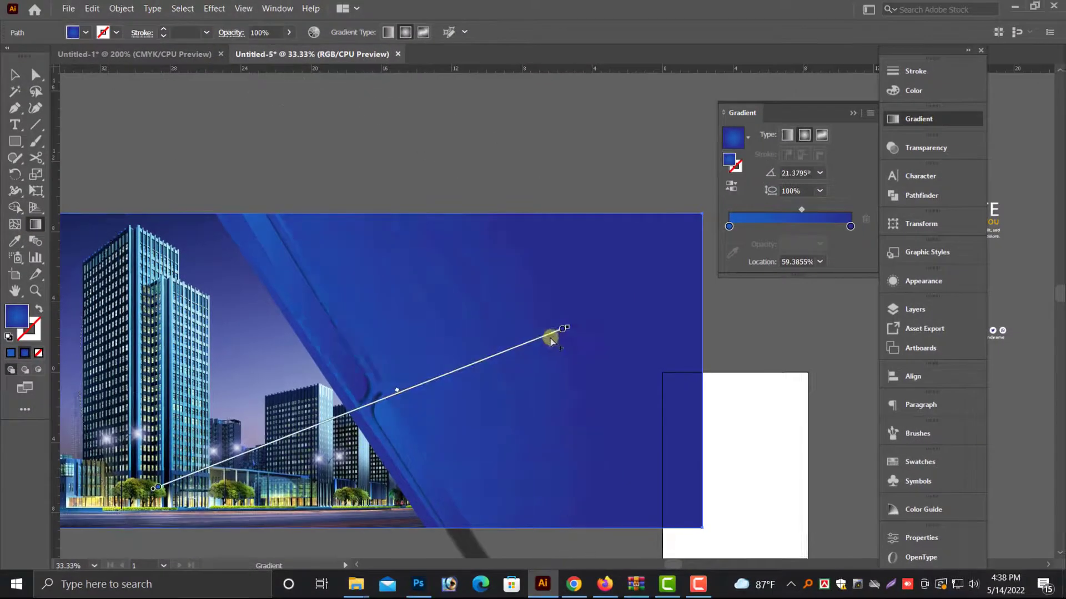
key("ctrl+z")
Try several diagonal gradient placements, undo back to horizontal, and nudge the right stop left
scroll(388, 433, "down", 1)
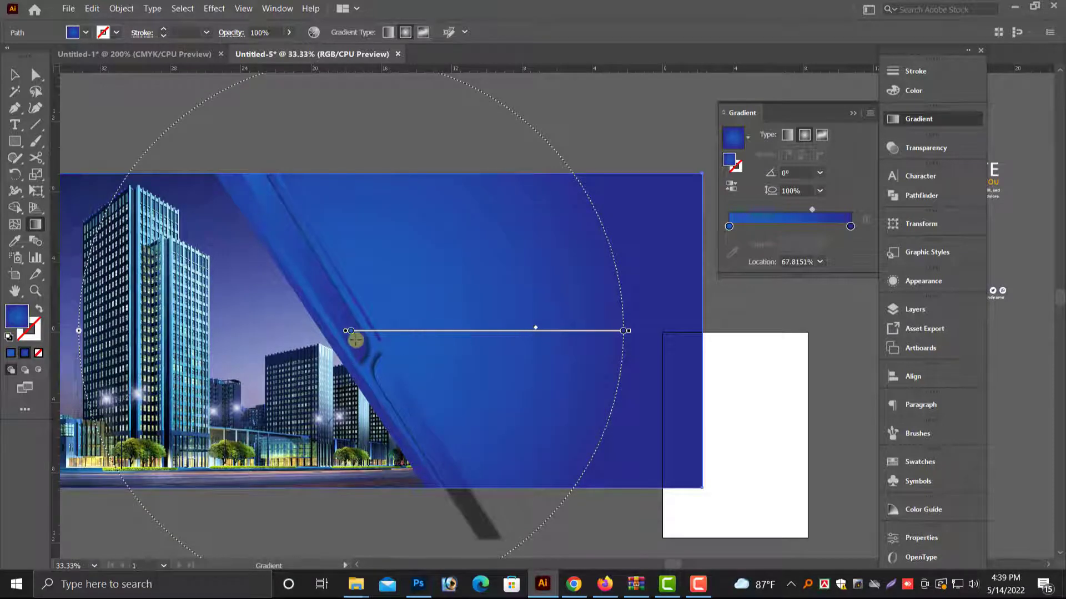
scroll(400, 377, "down", 1)
left_click_drag(394, 515, 668, 143)
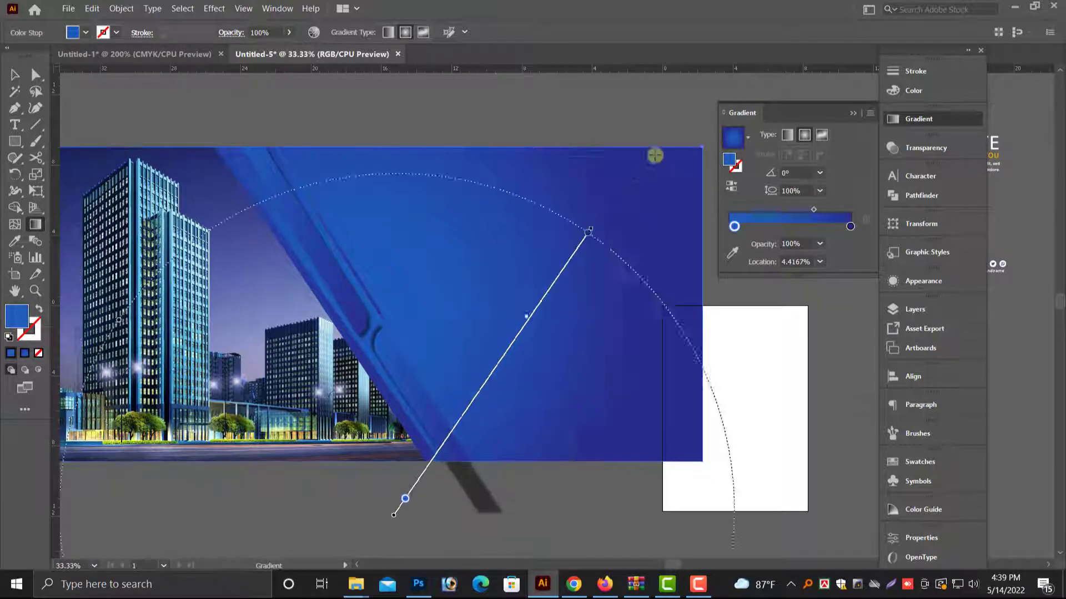
key("ctrl+z")
left_click_drag(380, 503, 469, 378)
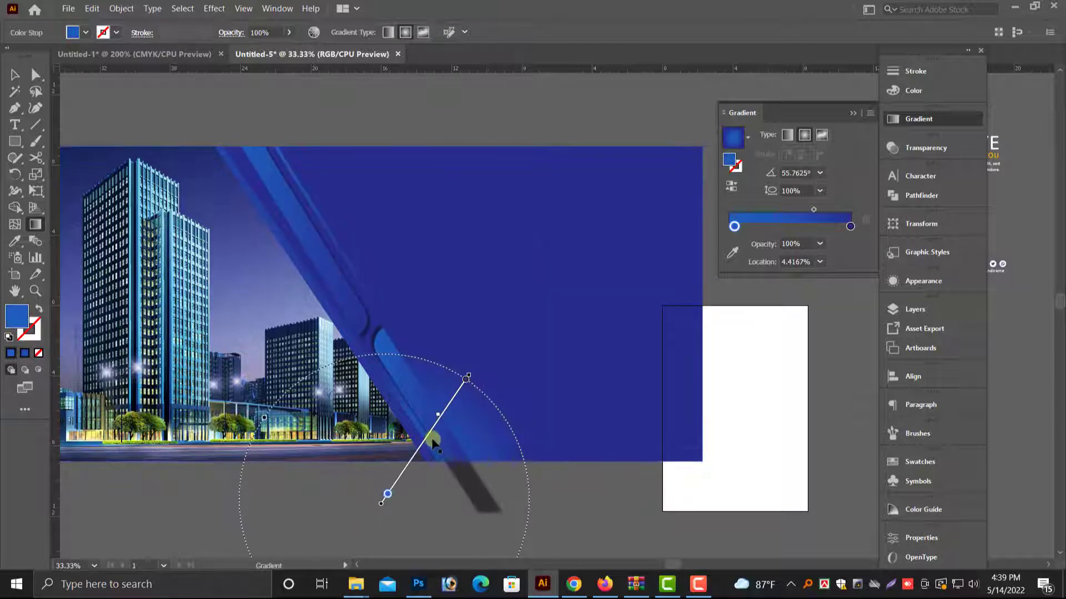
key("ctrl+z")
left_click_drag(368, 507, 443, 409)
key("ctrl+z")
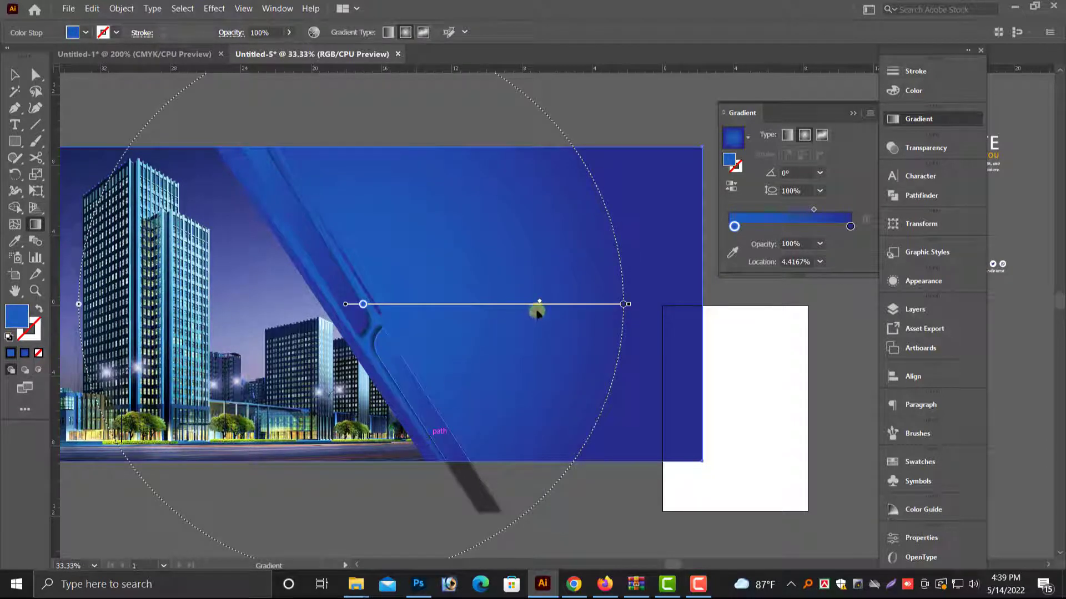
left_click_drag(624, 304, 620, 304)
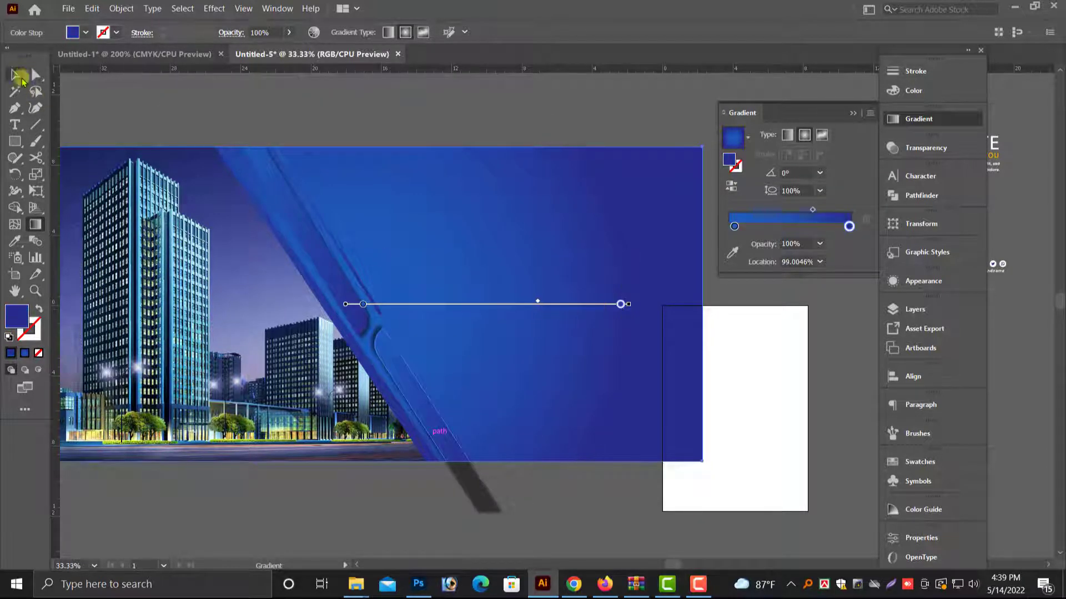
Darken a gradient stop to deep navy (161476) and angle the gradient toward the upper right
left_click(17, 76)
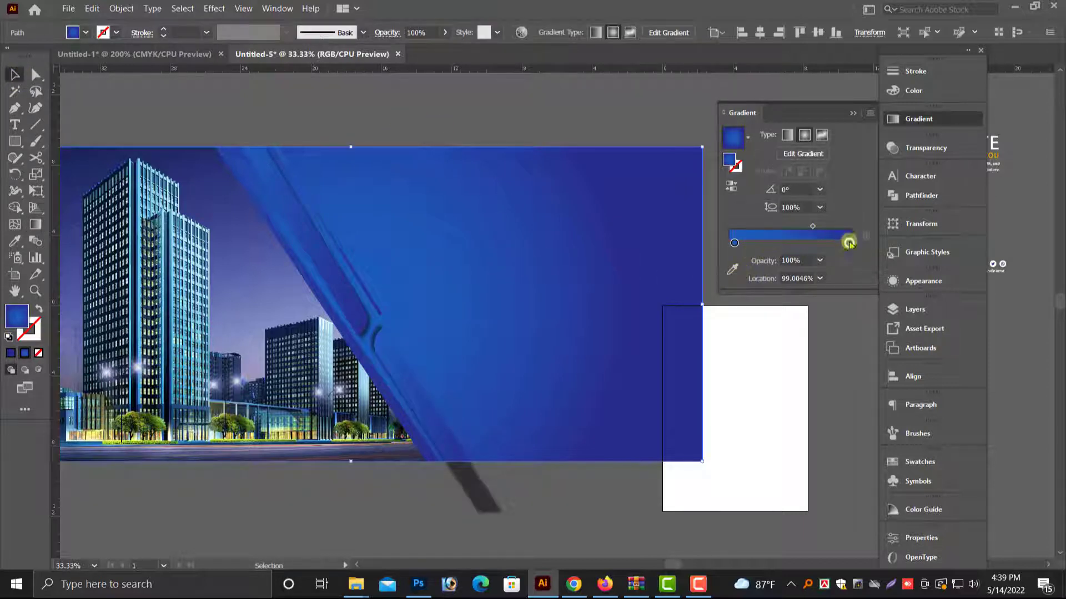
left_click(924, 90)
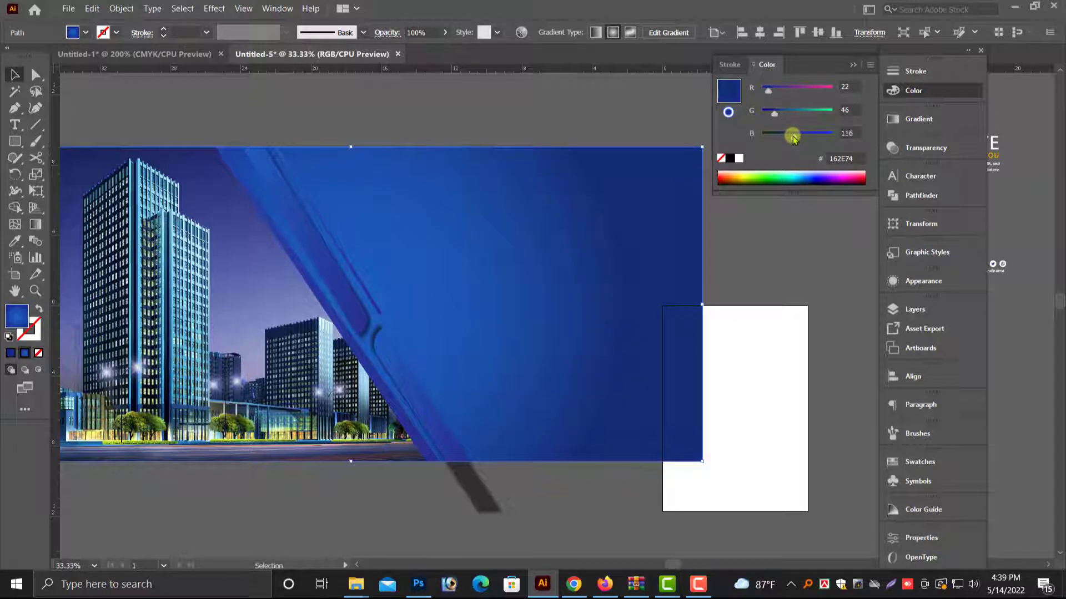
left_click_drag(796, 138, 794, 137)
left_click_drag(774, 113, 766, 113)
scroll(533, 338, "up", 1)
key("g")
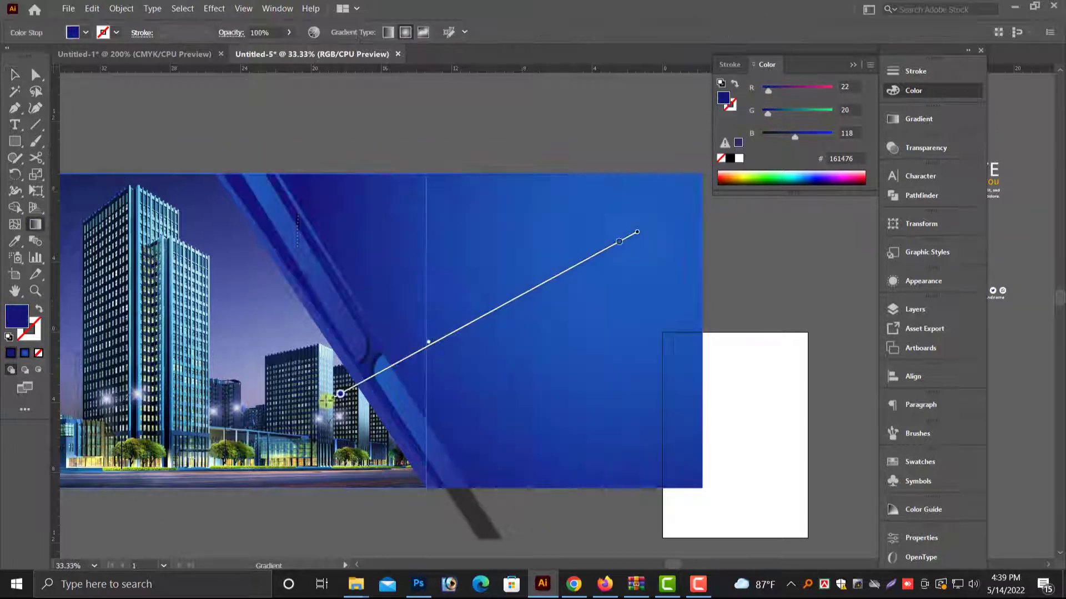
left_click_drag(610, 251, 520, 309)
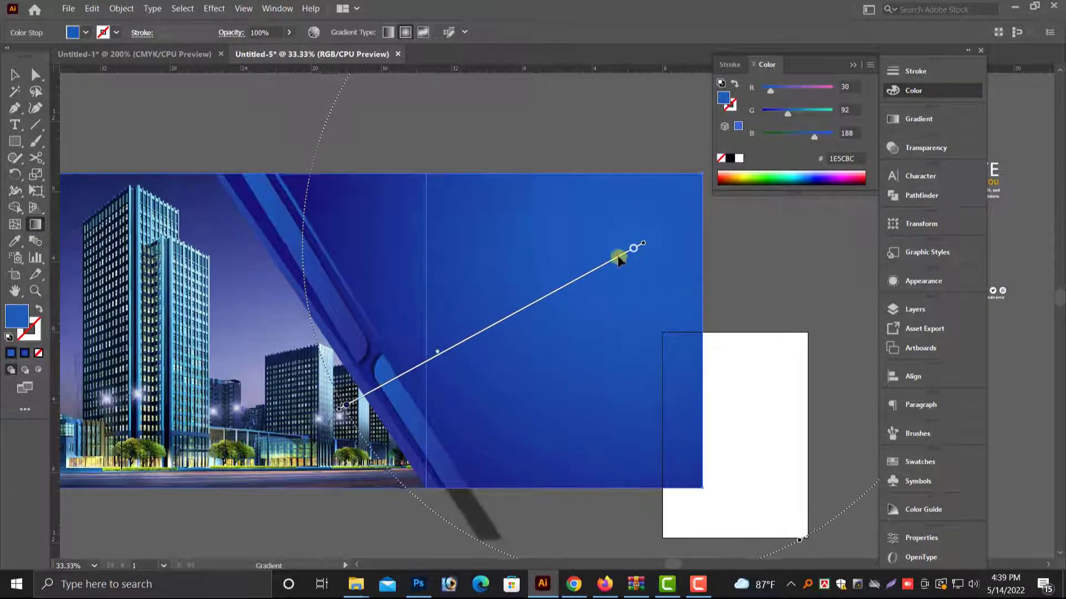
key("ctrl+shift+a")
Select the thin diagonal line and enter a thicker stroke weight in the Stroke panel
key("y")
scroll(582, 389, "down", 1)
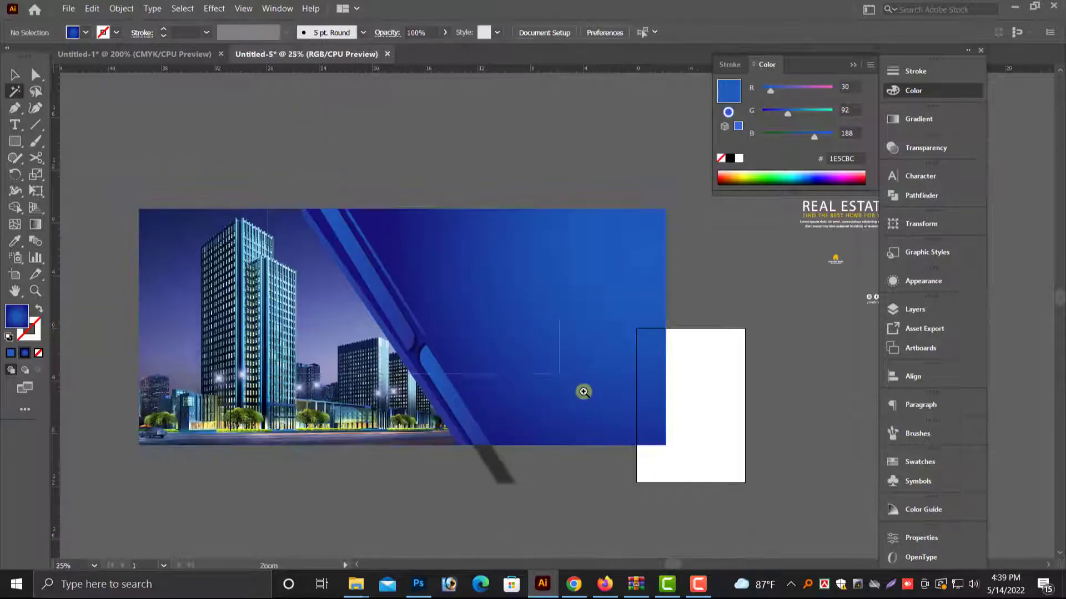
scroll(529, 419, "up", 3)
left_click(37, 76)
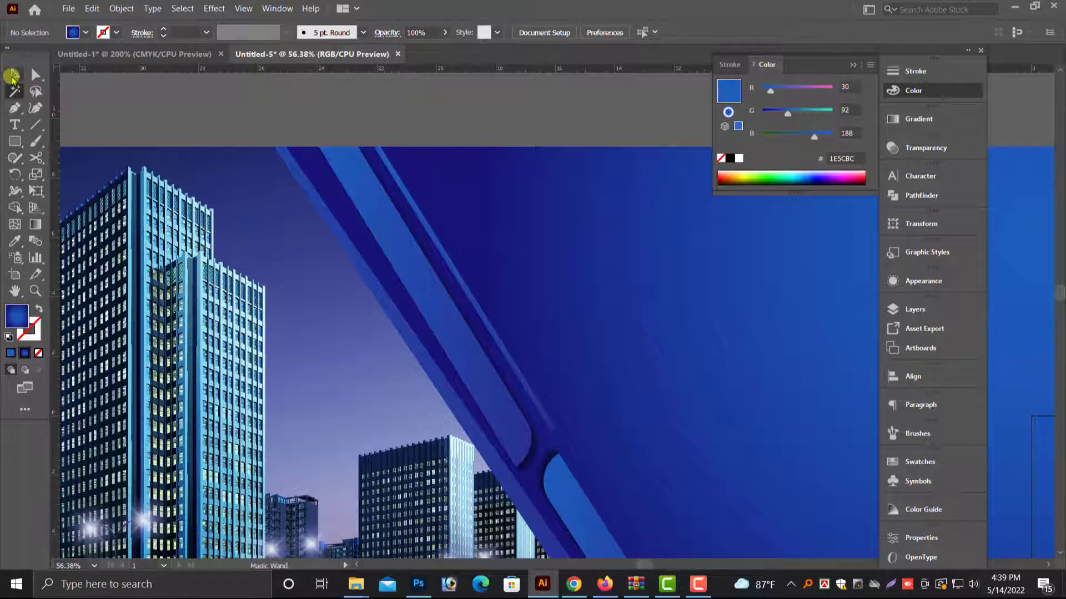
left_click(12, 76)
left_click(416, 230)
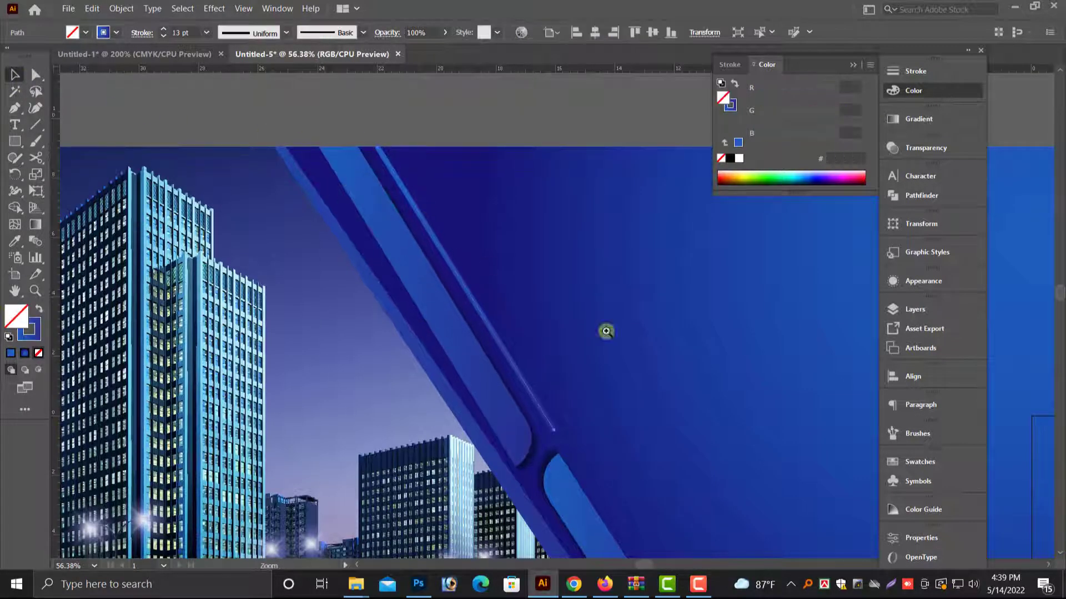
scroll(673, 376, "up", 2)
scroll(607, 363, "up", 2)
scroll(607, 363, "up", 1)
scroll(604, 359, "up", 2)
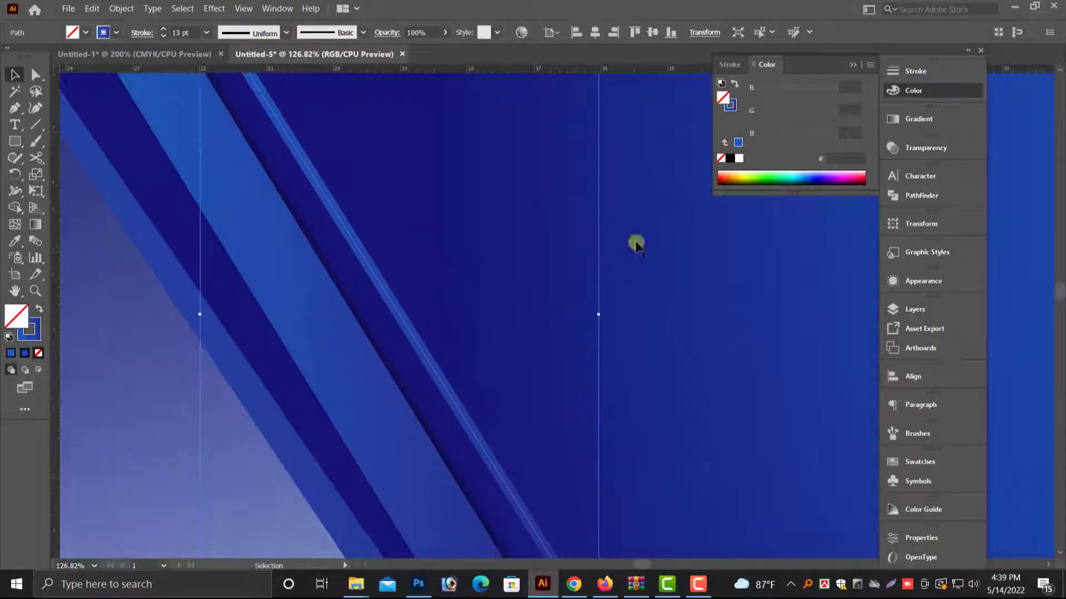
left_click(916, 71)
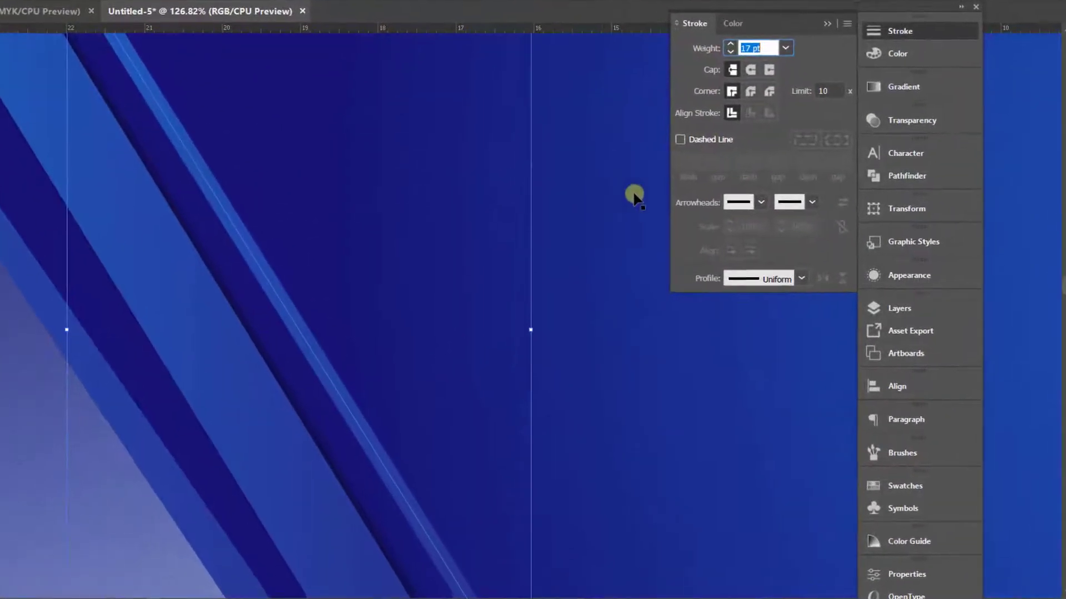
type("22")
Try an elliptical width profile, then settle on the tapering triangular profile
left_click(801, 278)
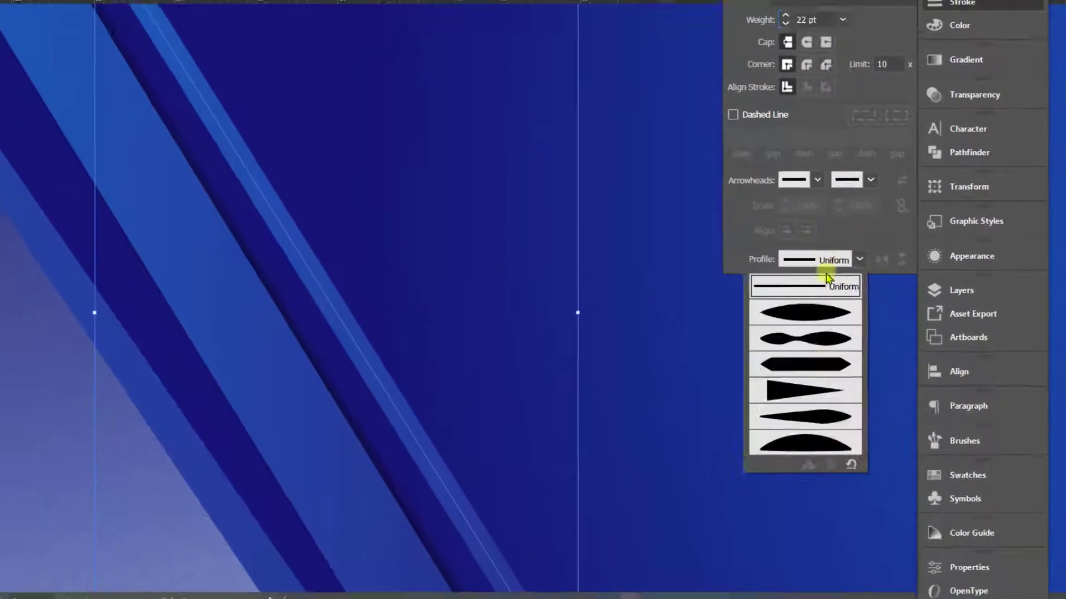
left_click(766, 340)
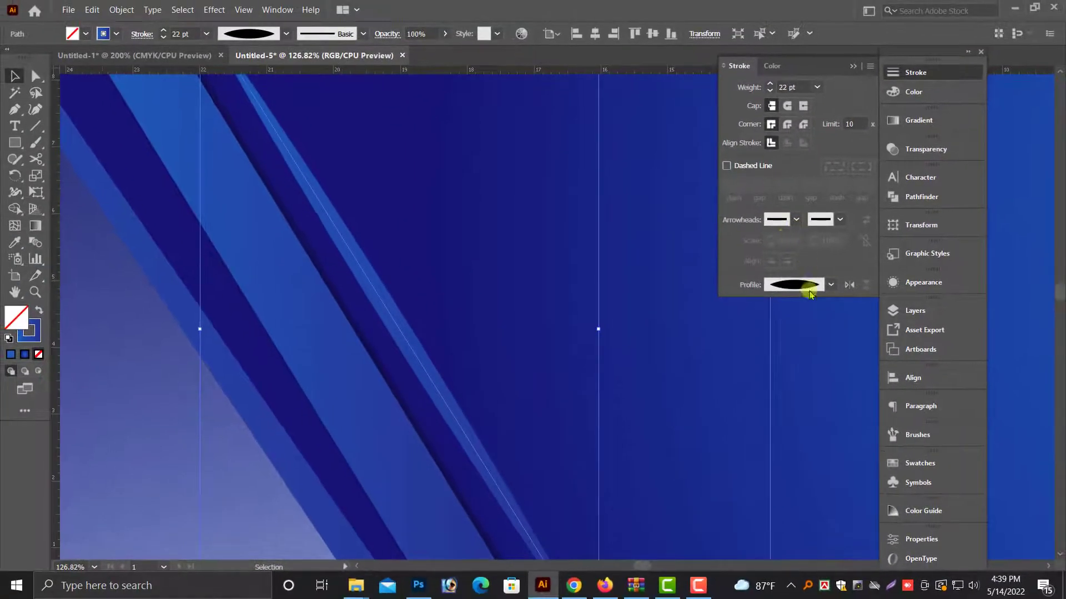
left_click(808, 285)
left_click(791, 394)
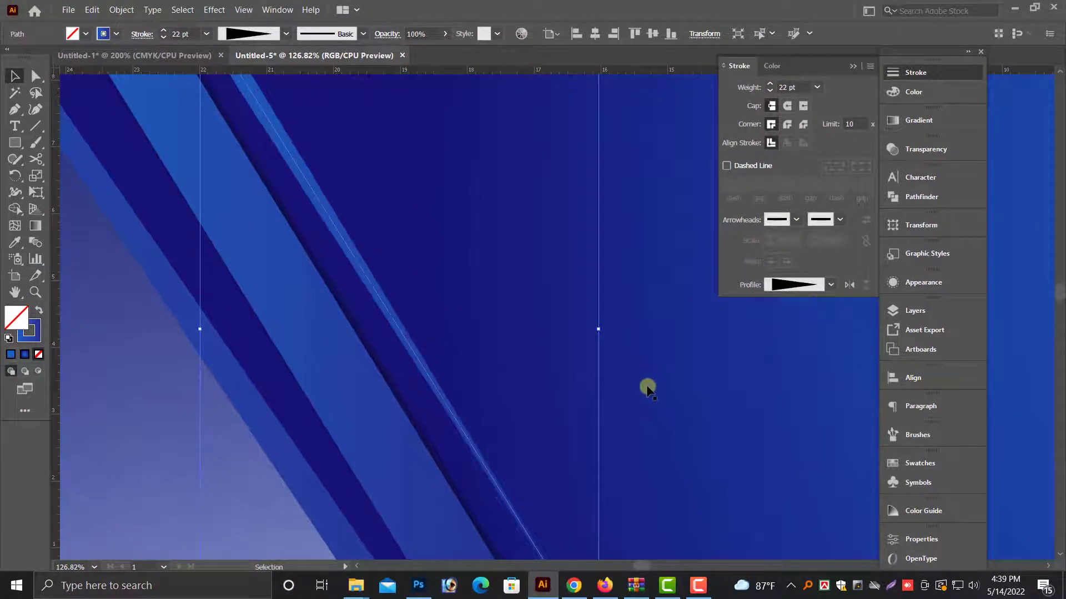
key("ctrl+minus")
key("ctrl+minus")
left_click(550, 126)
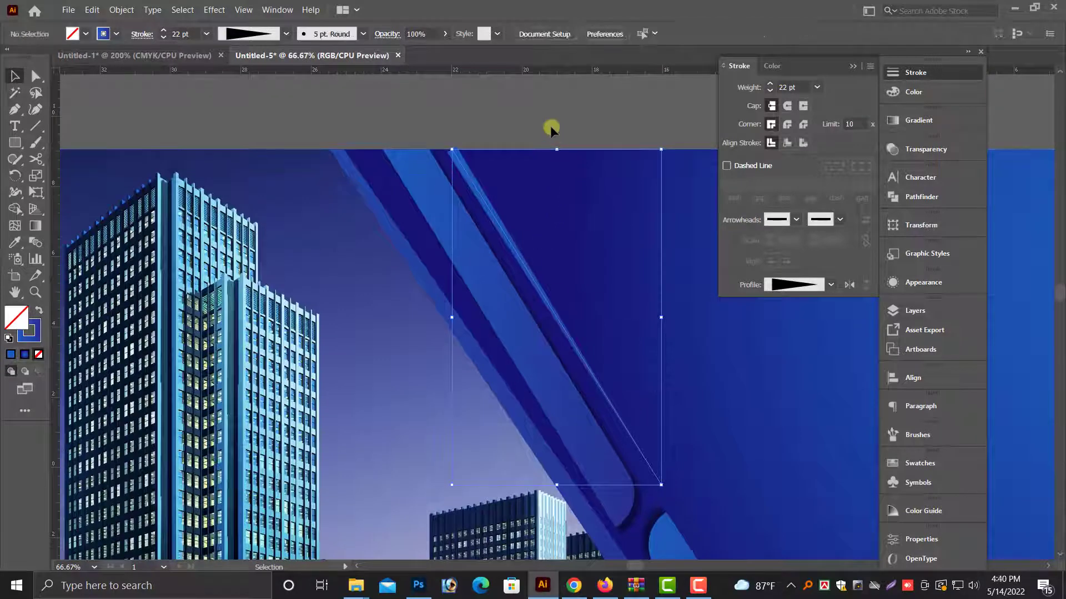
Nudge the thin stripe slightly upward and rotate it a little
left_click(493, 219)
scroll(688, 452, "down", 1)
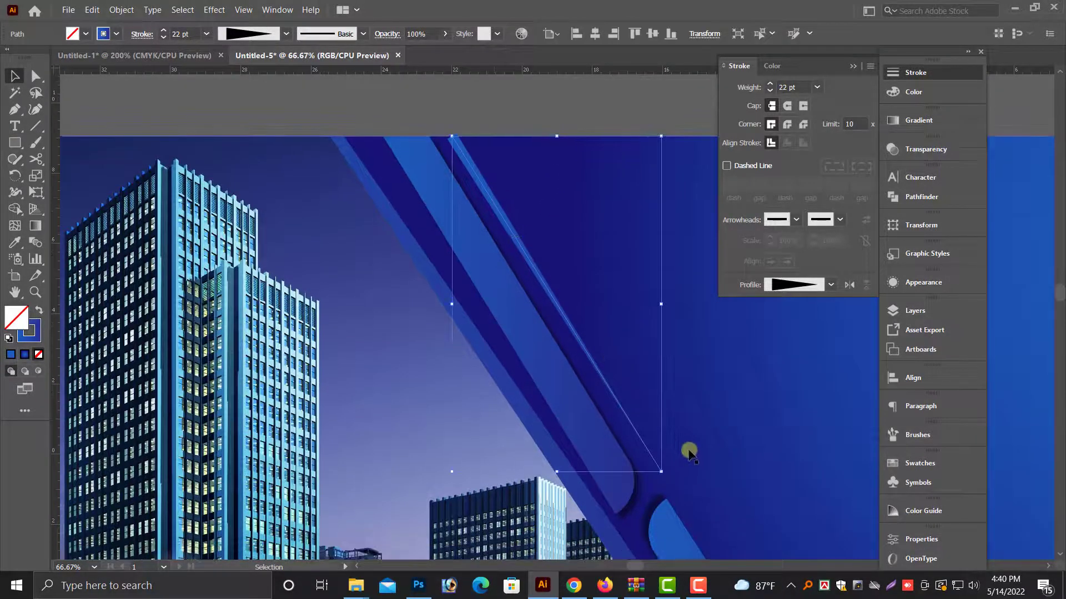
scroll(683, 400, "down", 1)
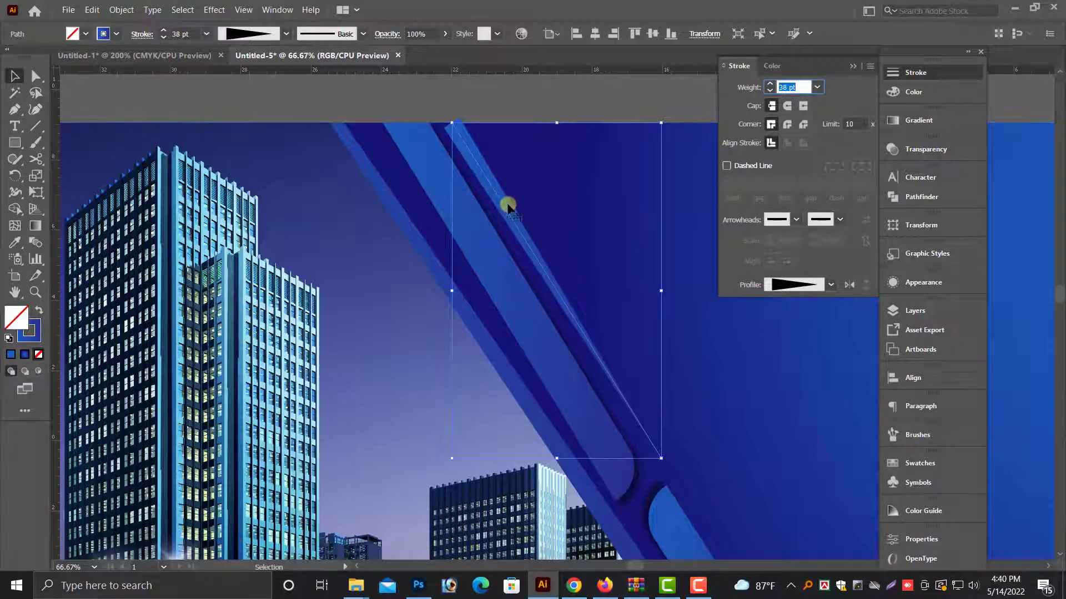
left_click_drag(504, 205, 504, 200)
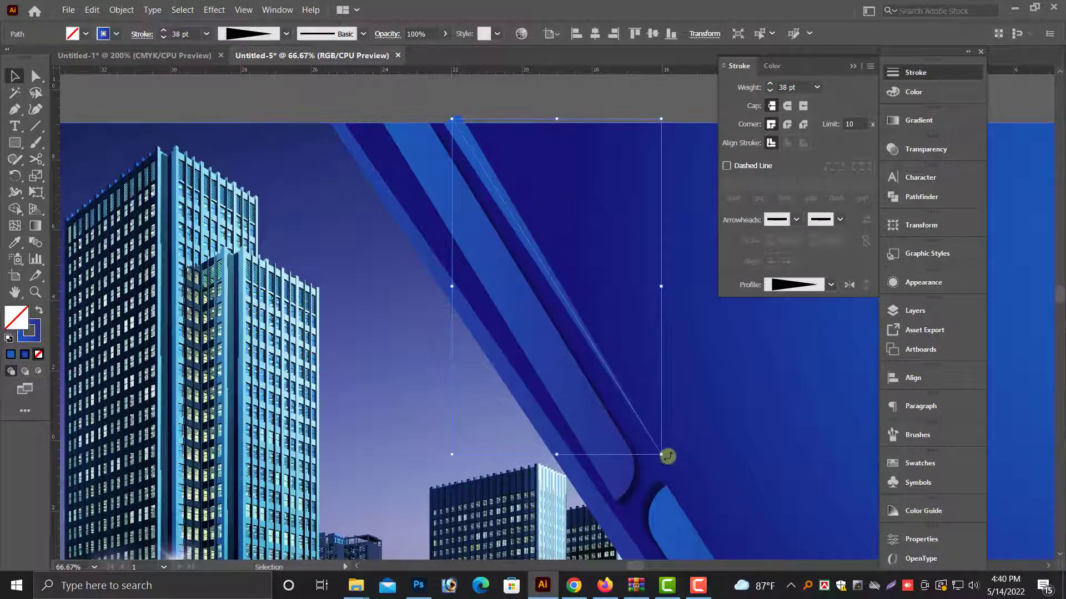
left_click_drag(665, 458, 654, 449)
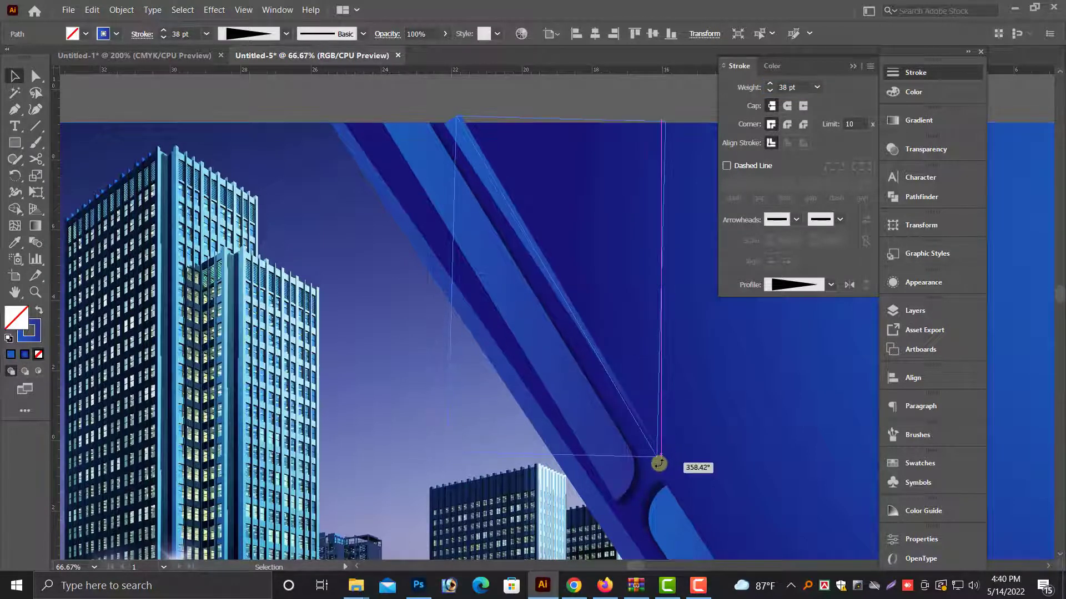
left_click(499, 105)
scroll(575, 216, "down", 1)
left_click_drag(576, 216, 421, 202)
Apply a drop shadow to the blue gradient background shape
key("alt+space")
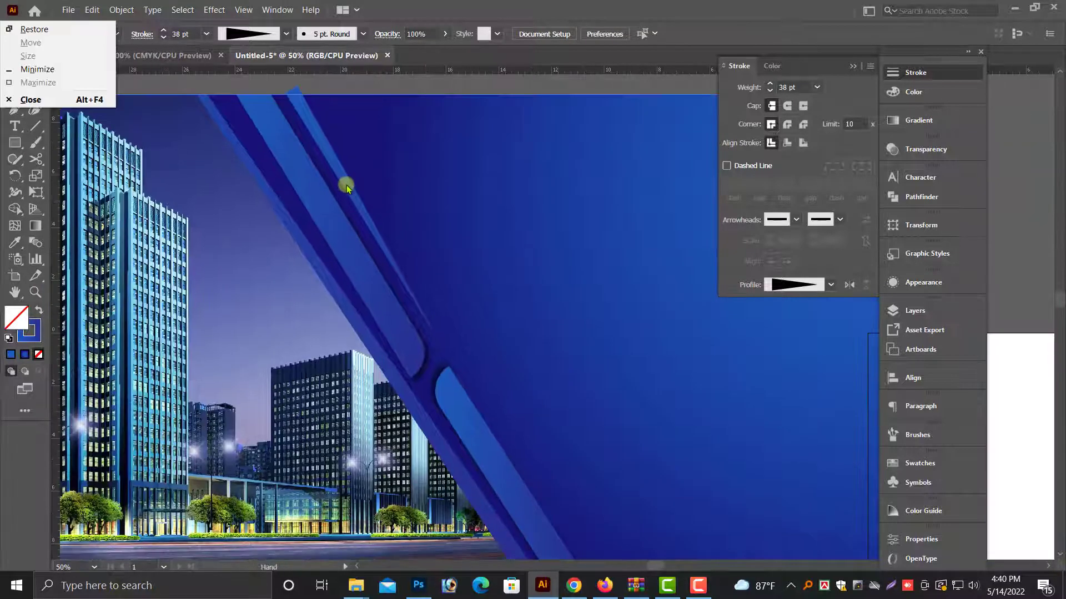
left_click(346, 187)
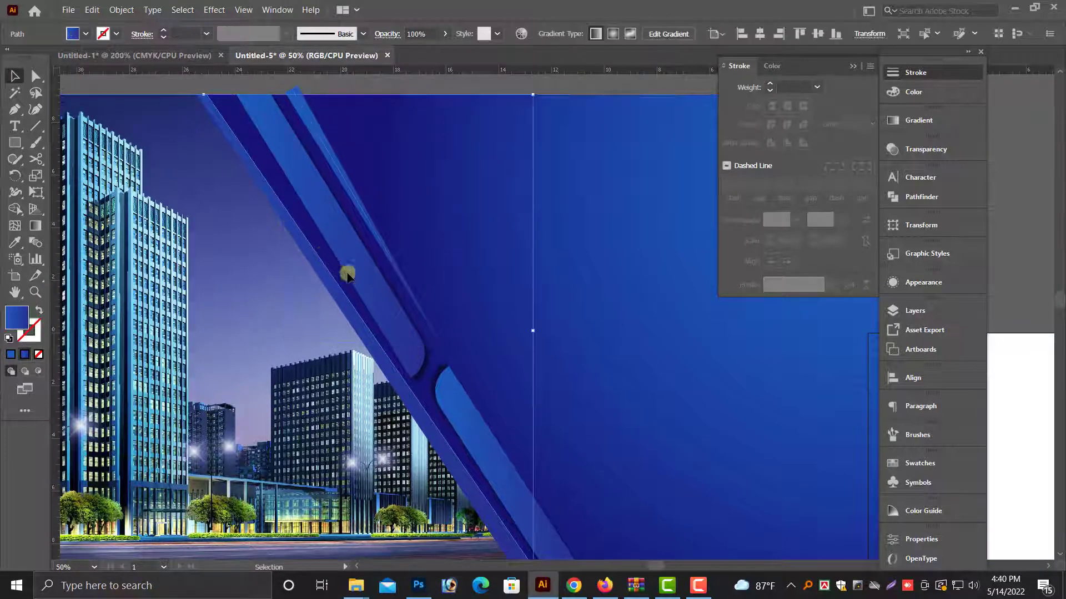
scroll(352, 273, "down", 3)
left_click_drag(518, 468, 519, 473)
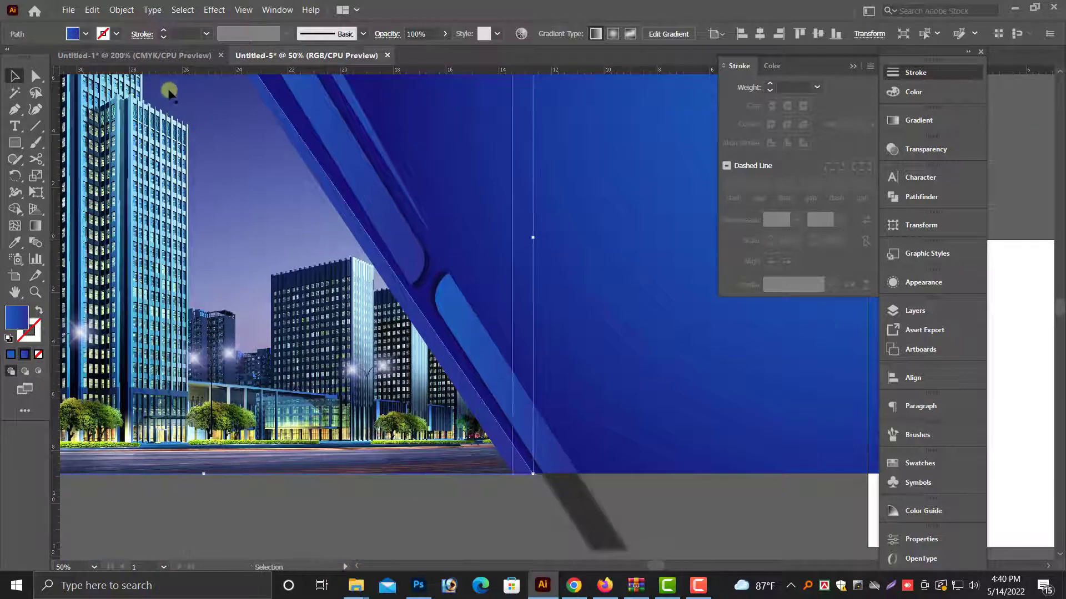
left_click(213, 10)
mouse_move(230, 188)
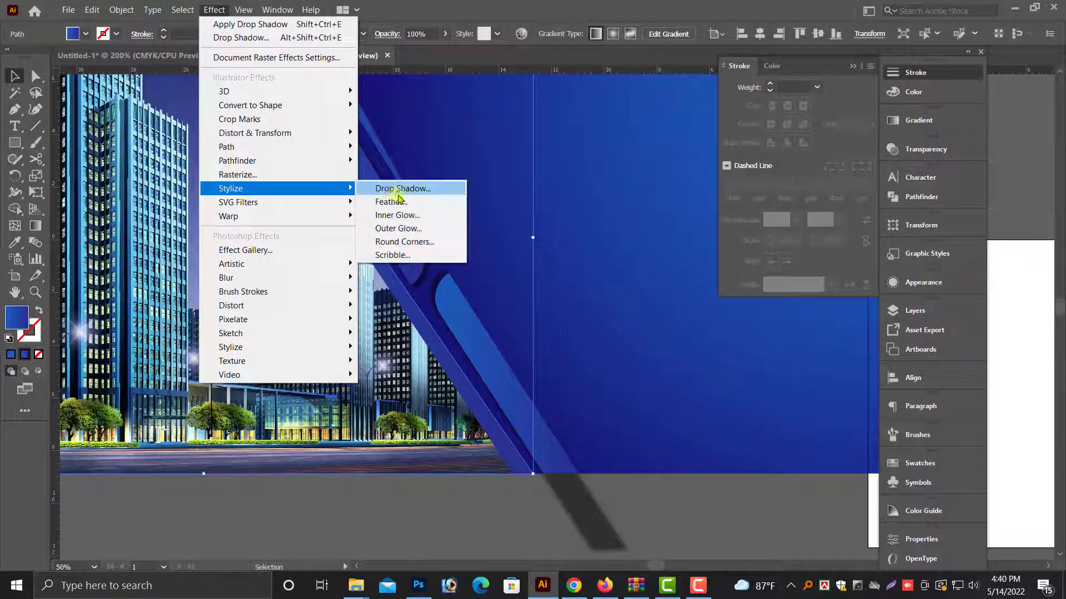
left_click(397, 187)
left_click(460, 333)
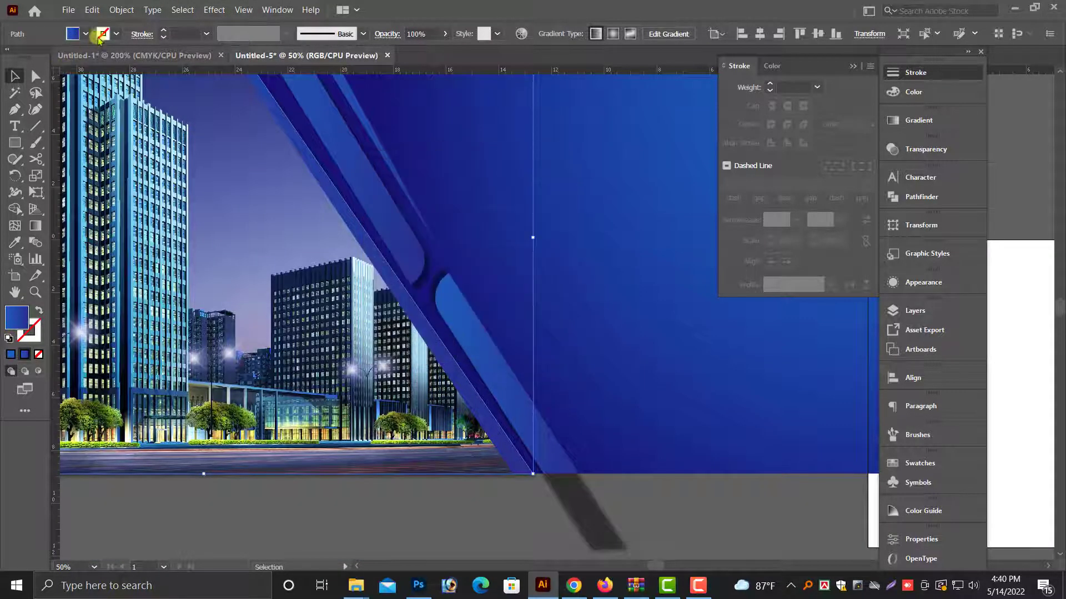
Expand the gradient shape's shadow appearance and ungroup the resulting artwork
left_click(121, 10)
left_click(162, 165)
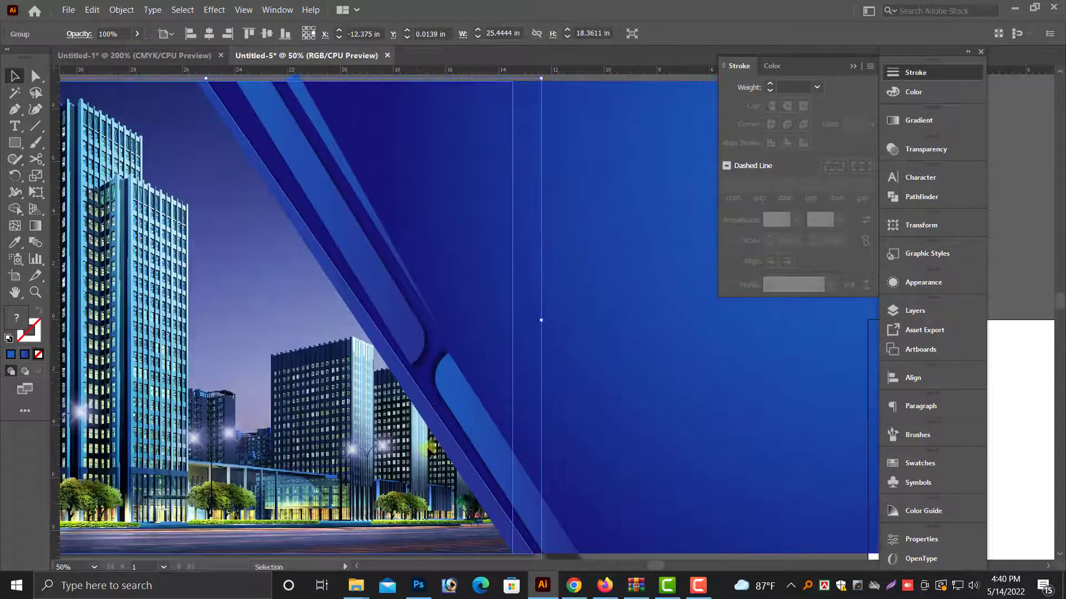
scroll(350, 133, "up", 3)
right_click(351, 134)
left_click(381, 209)
left_click(343, 116)
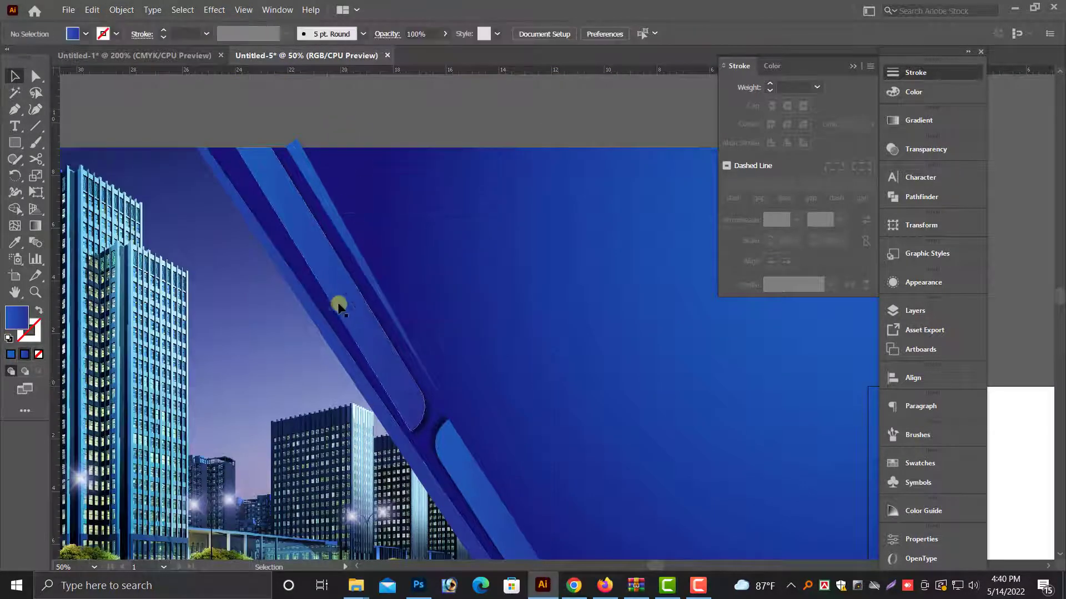
Stretch the city photo slightly wider
left_click(507, 399)
left_click_drag(545, 385, 542, 394)
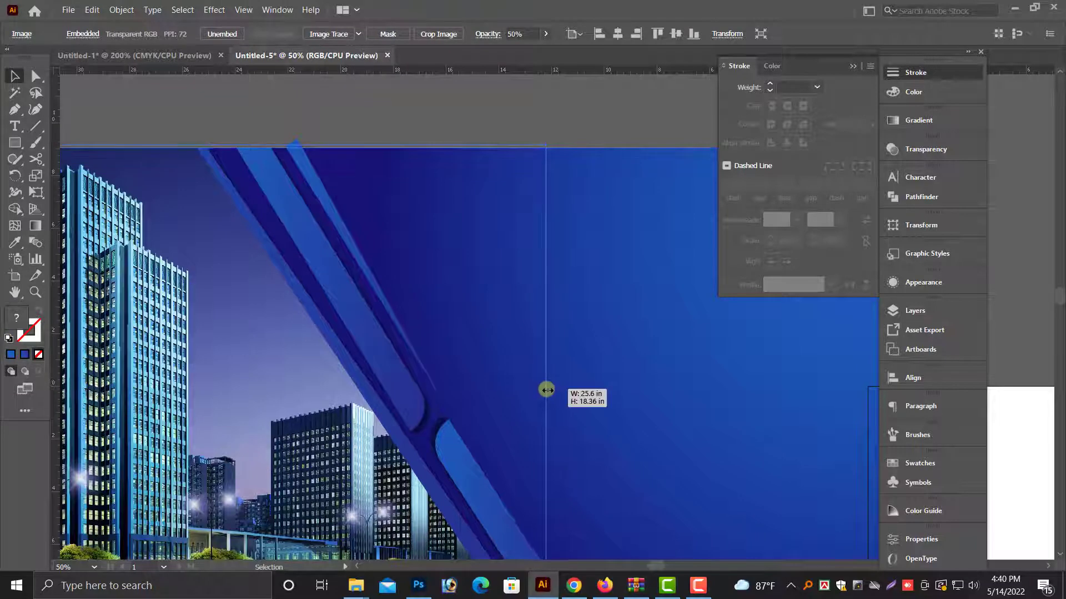
key("ctrl+minus")
scroll(533, 380, "down", 1)
Add a Multiply drop shadow at 50% opacity to the clipped city photo group
left_click(352, 369)
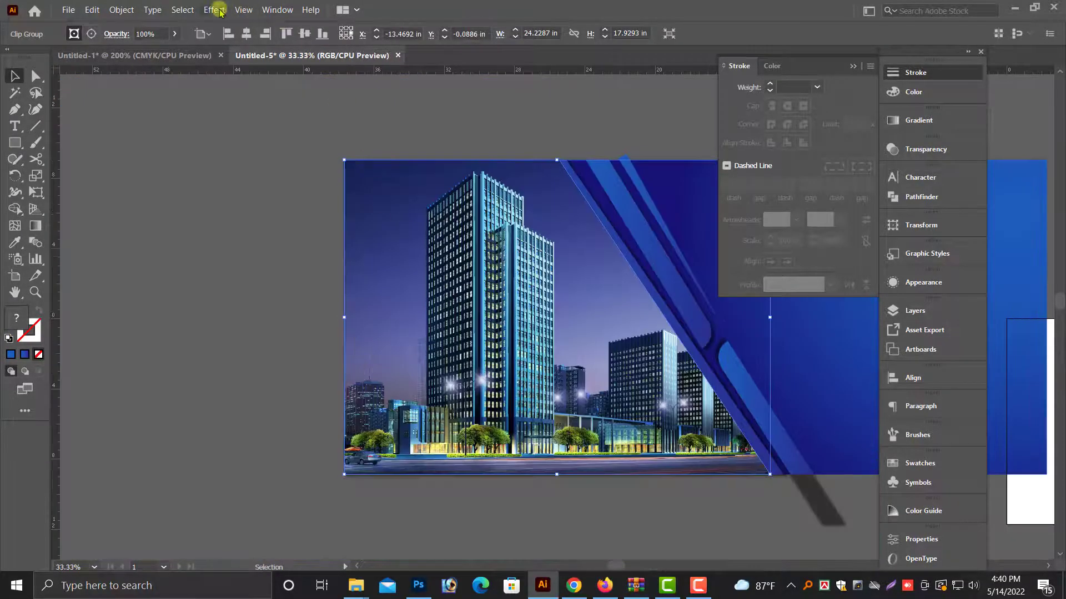
left_click(214, 10)
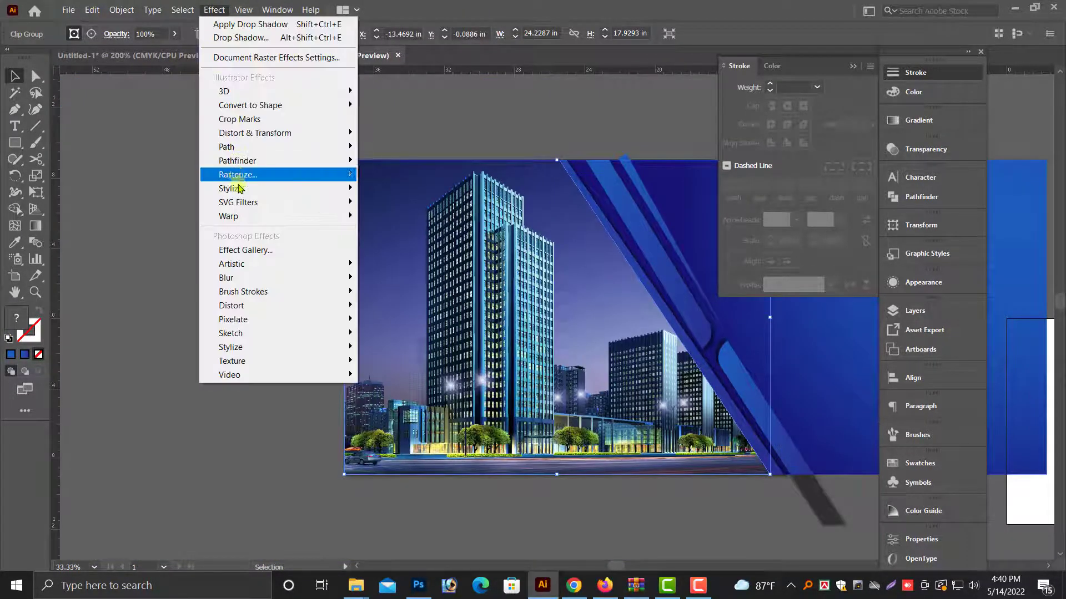
left_click(428, 188)
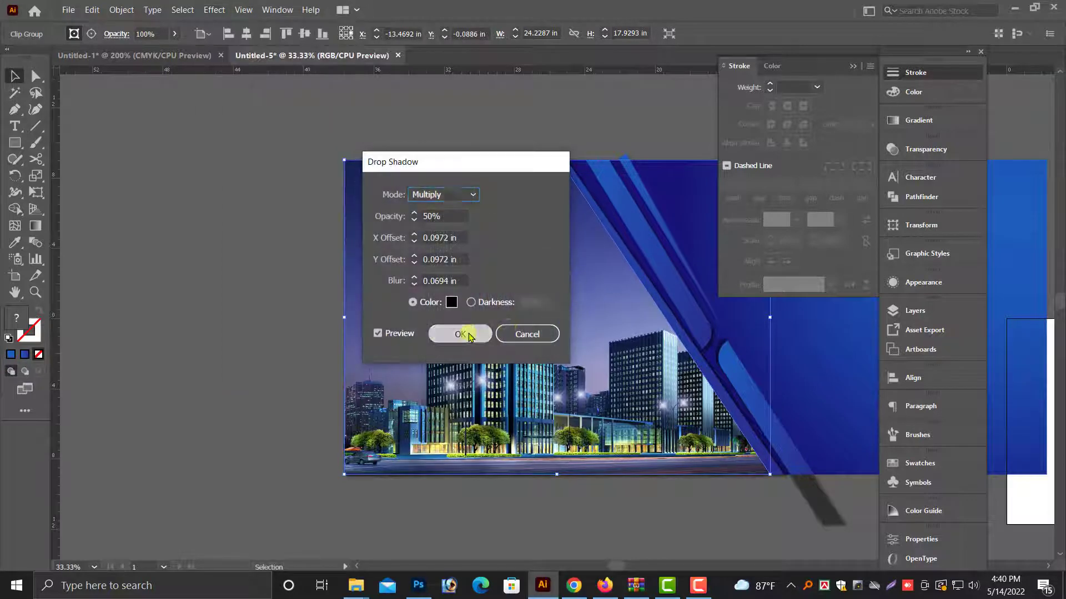
left_click(460, 334)
Expand the city photo group's drop shadow into ordinary artwork
scroll(399, 222, "right", 3)
left_click(399, 100)
left_click(348, 276)
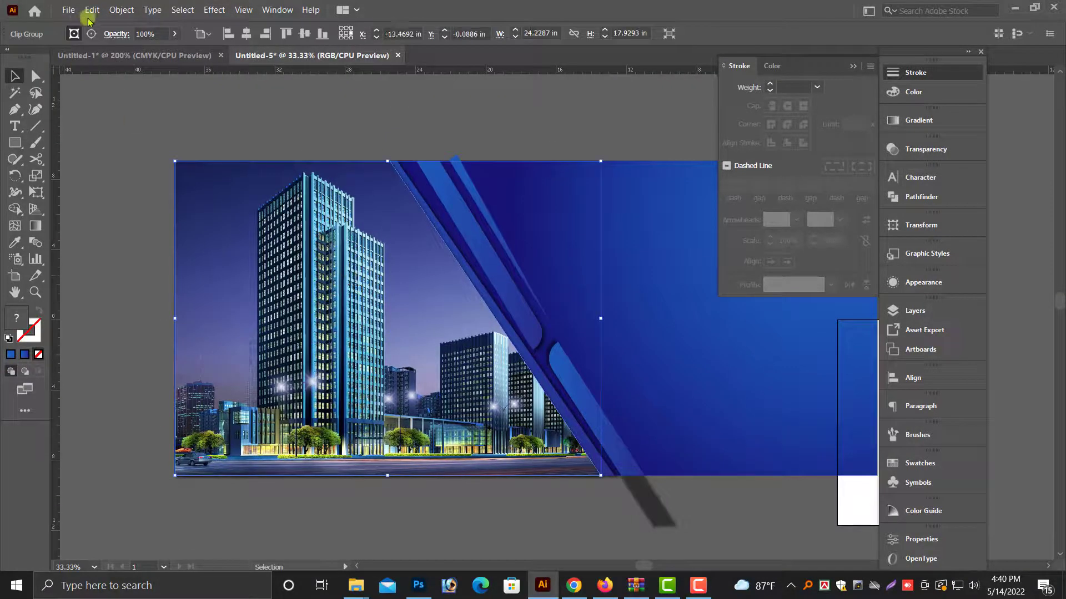
left_click(121, 10)
left_click(158, 165)
left_click(136, 197)
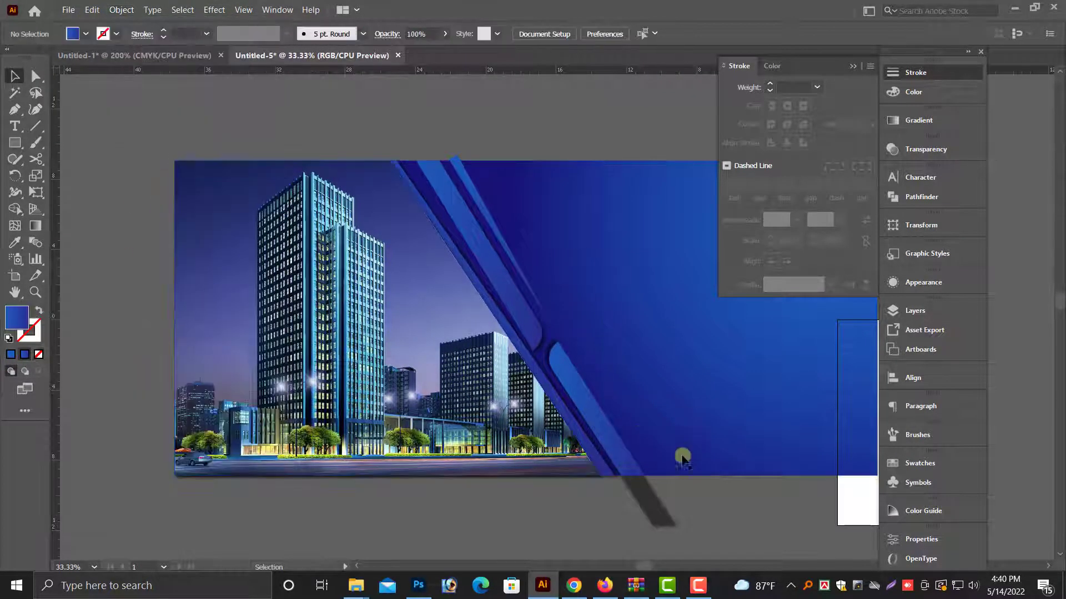
scroll(638, 377, "up", 3, "alt")
Ungroup the expanded shadow artwork, undoing an accidental resize first
left_click(312, 321)
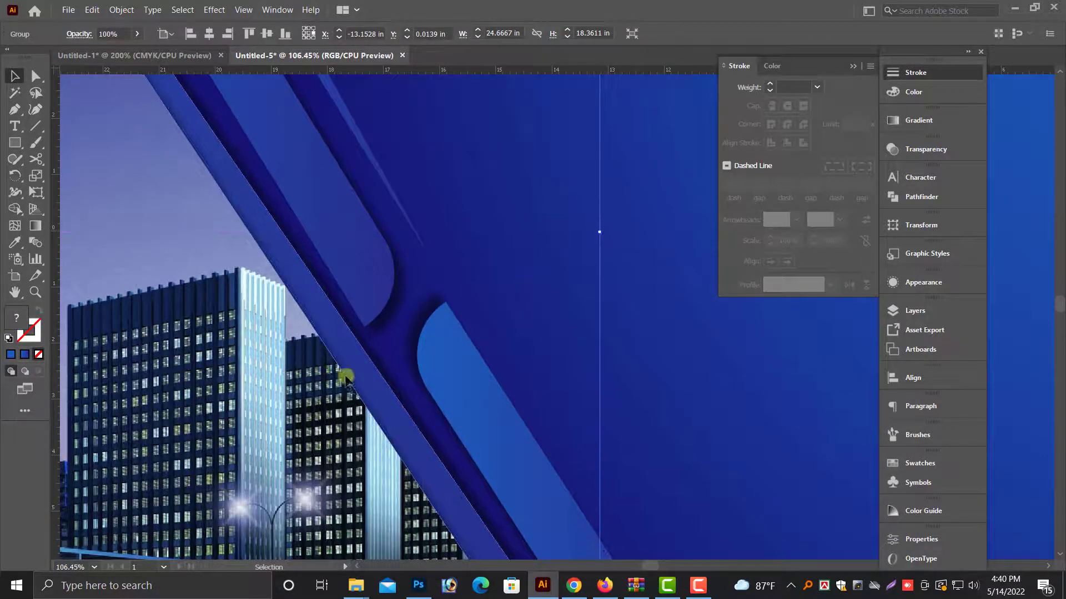
left_click_drag(599, 234, 593, 247)
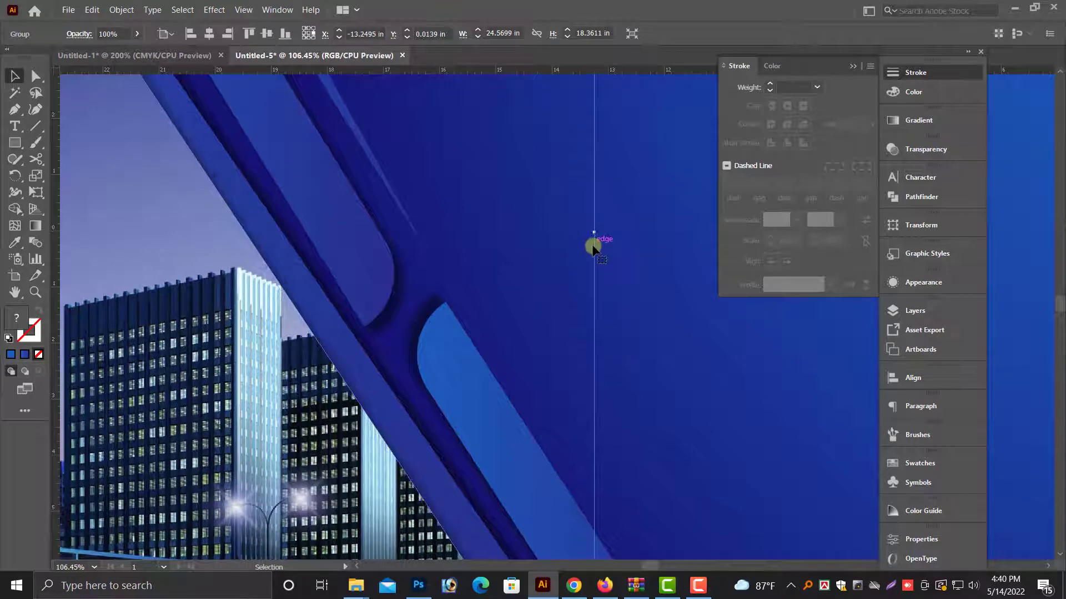
key("ctrl+z")
right_click(364, 249)
left_click(389, 360)
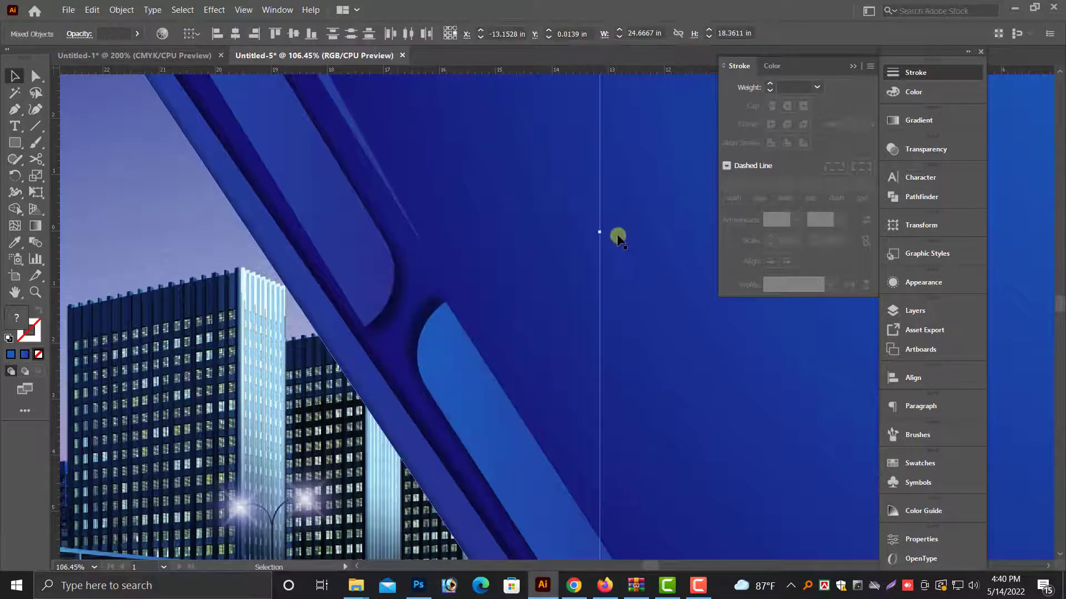
Narrow the city photo group slightly from its right edge to about 24.02 in wide
scroll(690, 290, "down", 2)
scroll(566, 285, "up", 2)
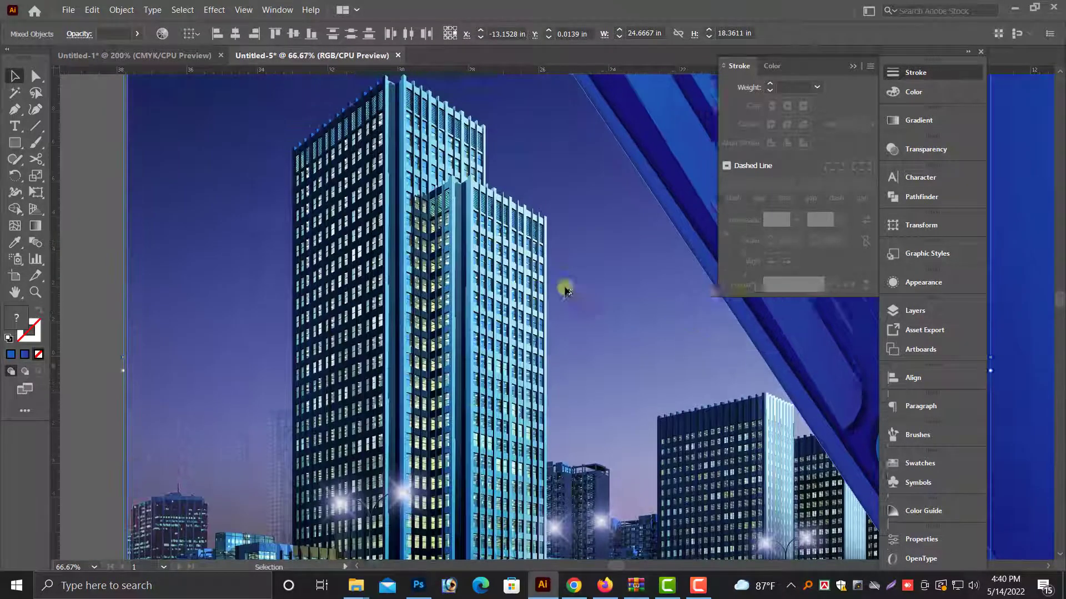
scroll(459, 245, "up", 3)
scroll(532, 293, "down", 3)
scroll(532, 293, "right", 3)
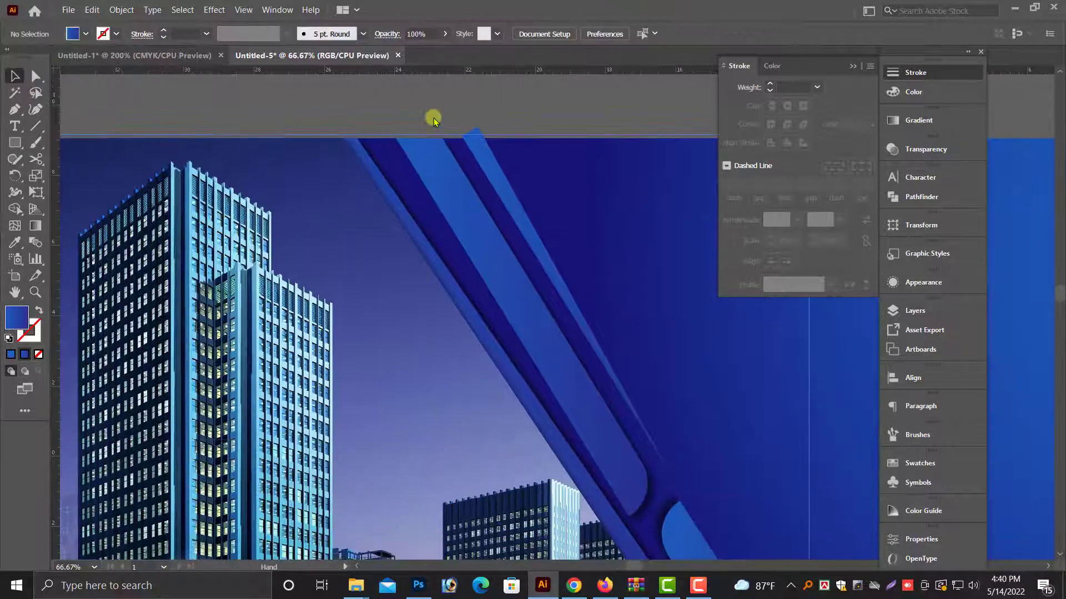
left_click(725, 481)
left_click_drag(765, 456, 754, 452)
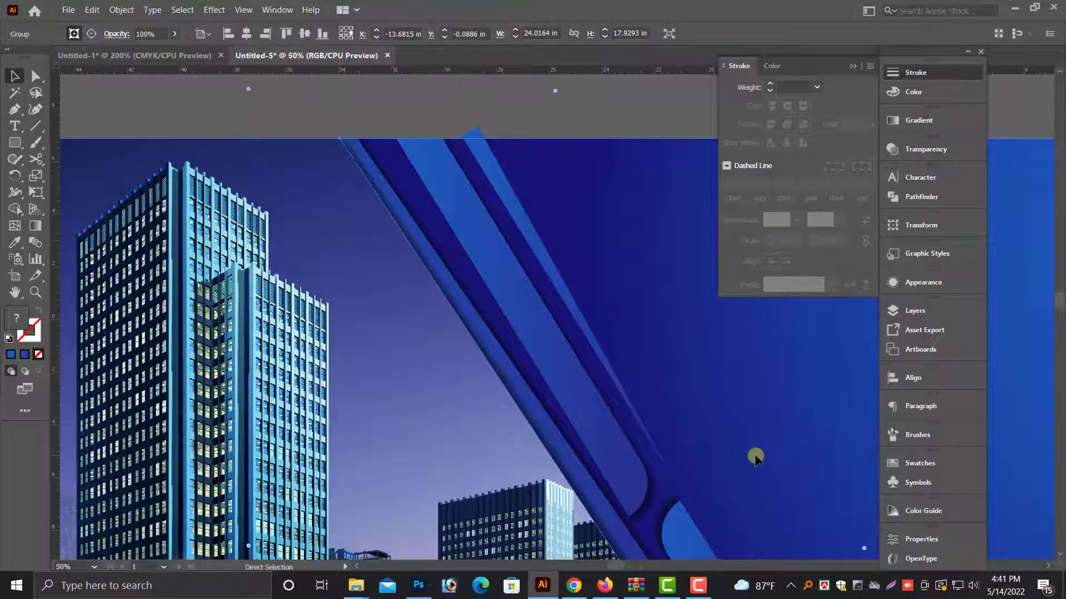
scroll(753, 451, "down", 3)
scroll(425, 420, "down", 1)
left_click(438, 525)
Move the thin light-blue tapered stripe down and left onto the diagonal band
scroll(437, 525, "up", 3)
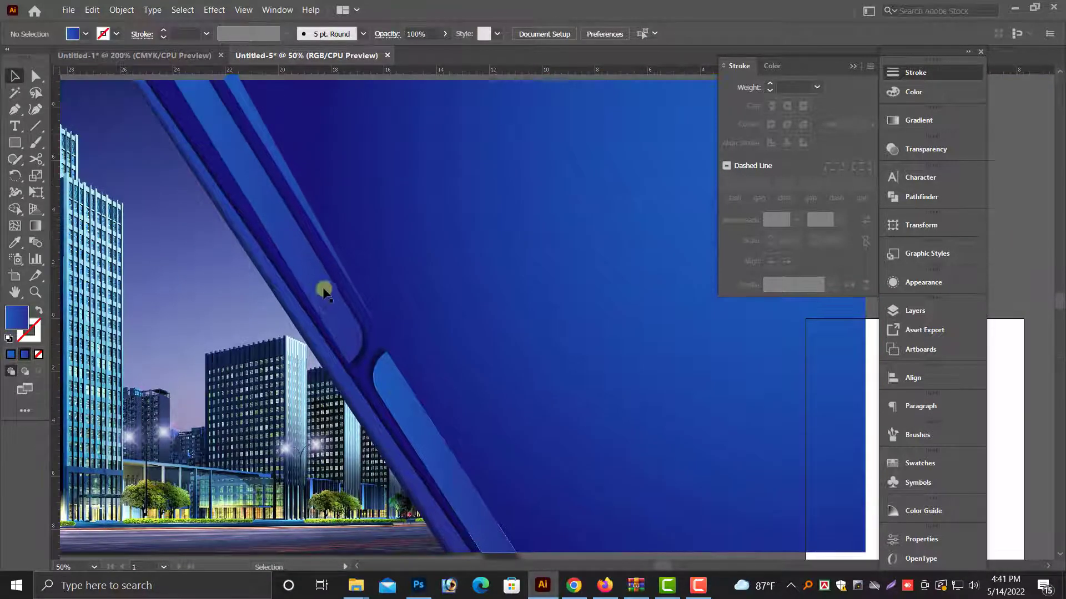
left_click_drag(281, 161, 528, 325)
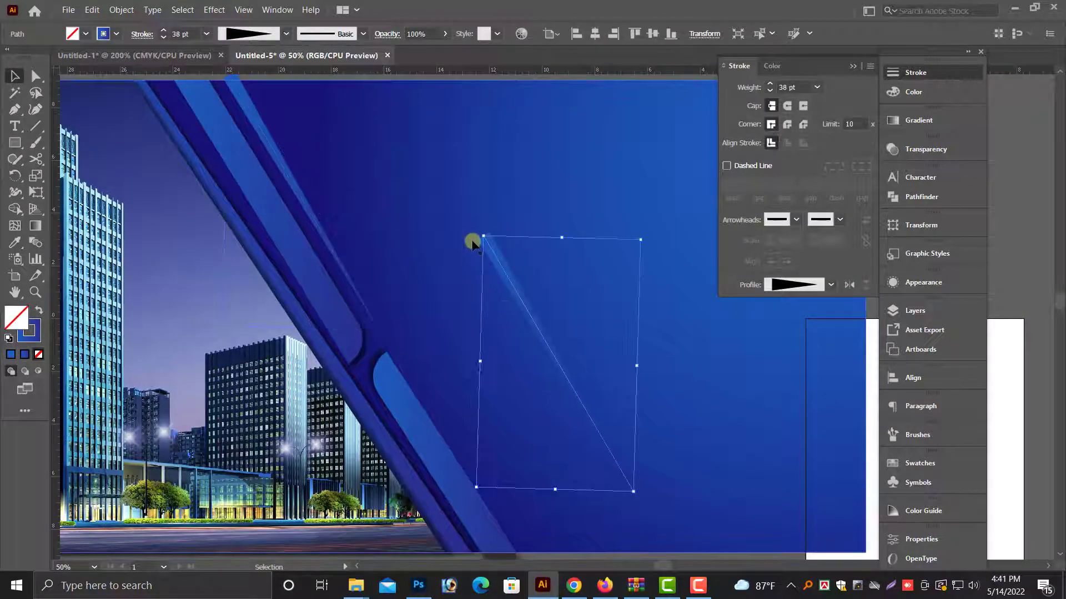
left_click_drag(610, 488, 535, 495)
scroll(697, 462, "up", 2)
scroll(702, 476, "up", 2)
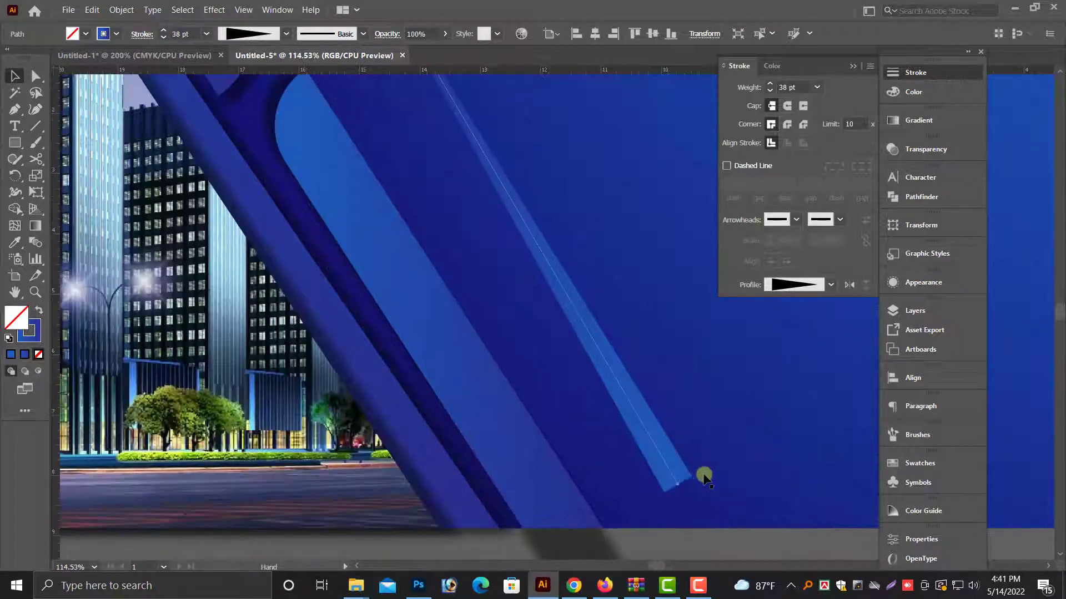
left_click_drag(668, 472, 650, 438)
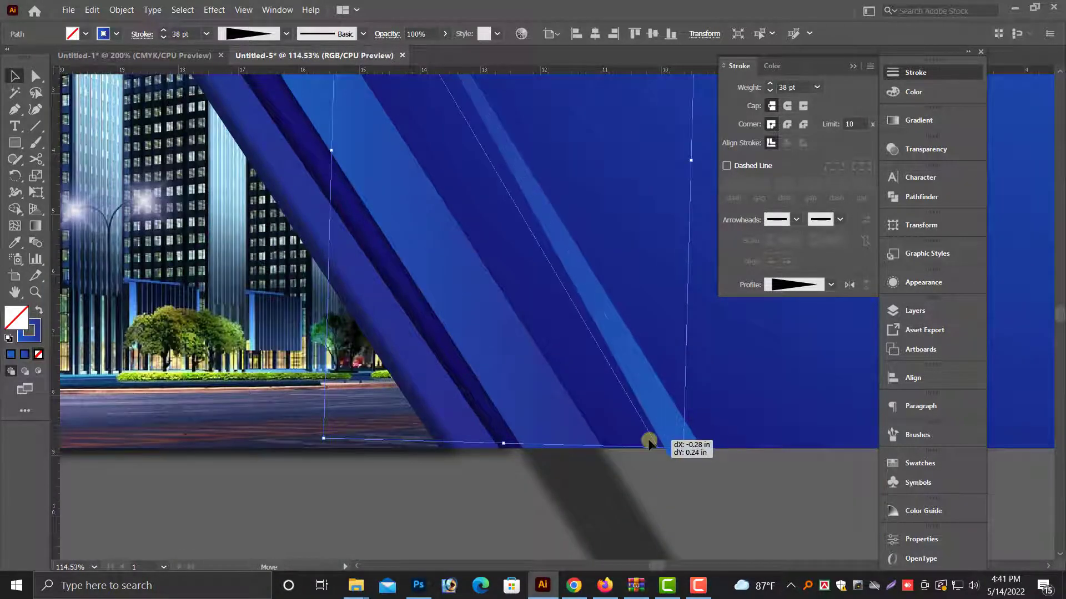
scroll(409, 302, "up", 2)
scroll(419, 277, "up", 3)
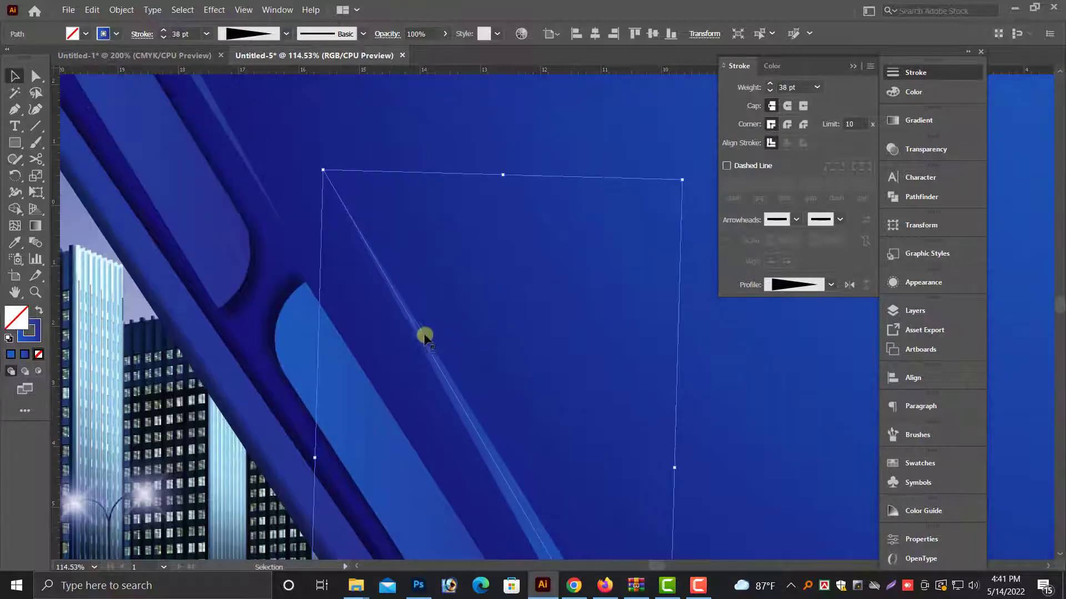
left_click_drag(425, 335, 430, 382)
scroll(430, 382, "down", 2)
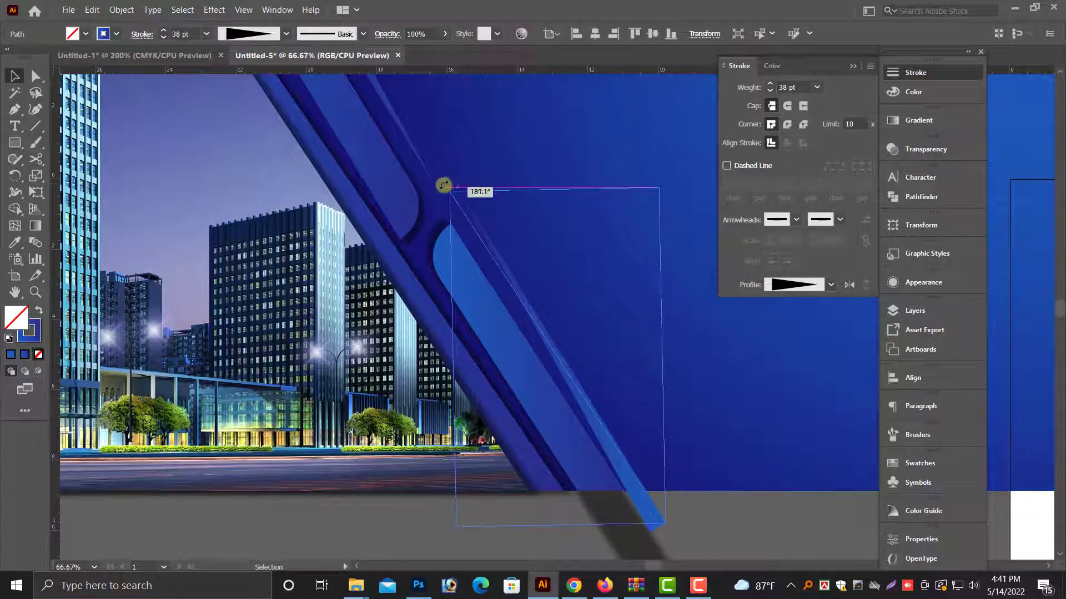
Rotate the stripe to the band's angle and nudge it into place
left_click_drag(449, 184, 443, 188)
left_click_drag(632, 474, 662, 500)
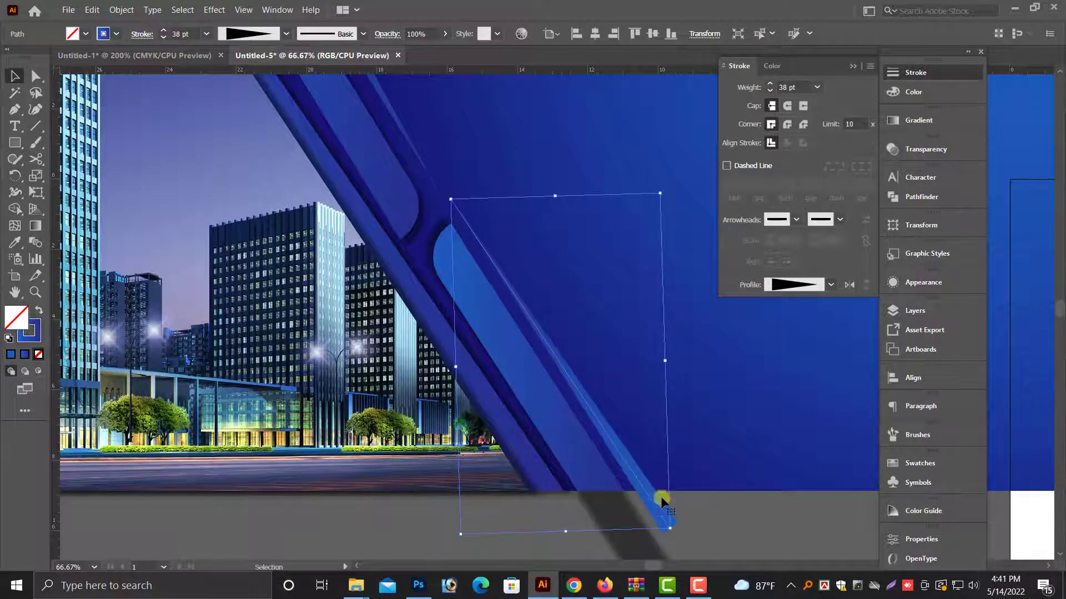
key("ctrl+minus")
key("ctrl+minus")
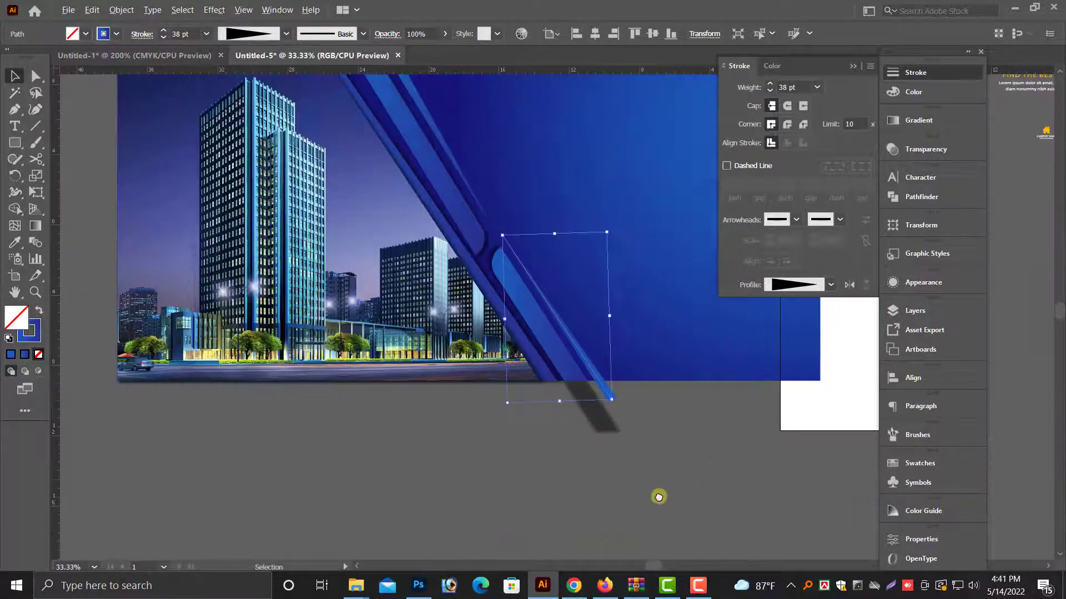
left_click(621, 479)
Extend the diagonal line top-left and Shape Builder-delete its piece below the blue background
left_click(543, 478)
left_click_drag(428, 316, 327, 148)
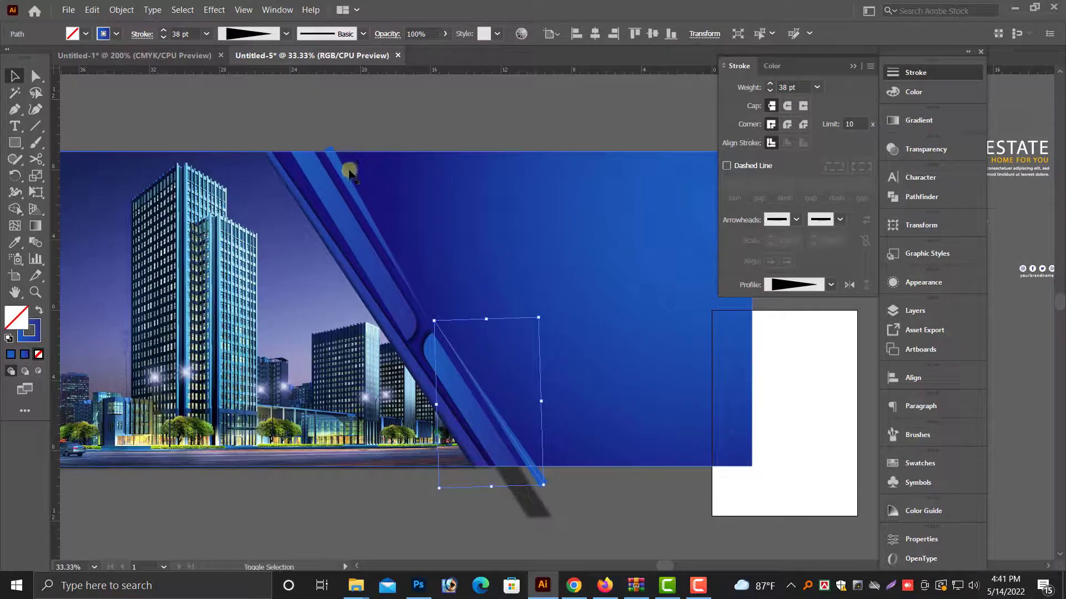
left_click(633, 242, "shift")
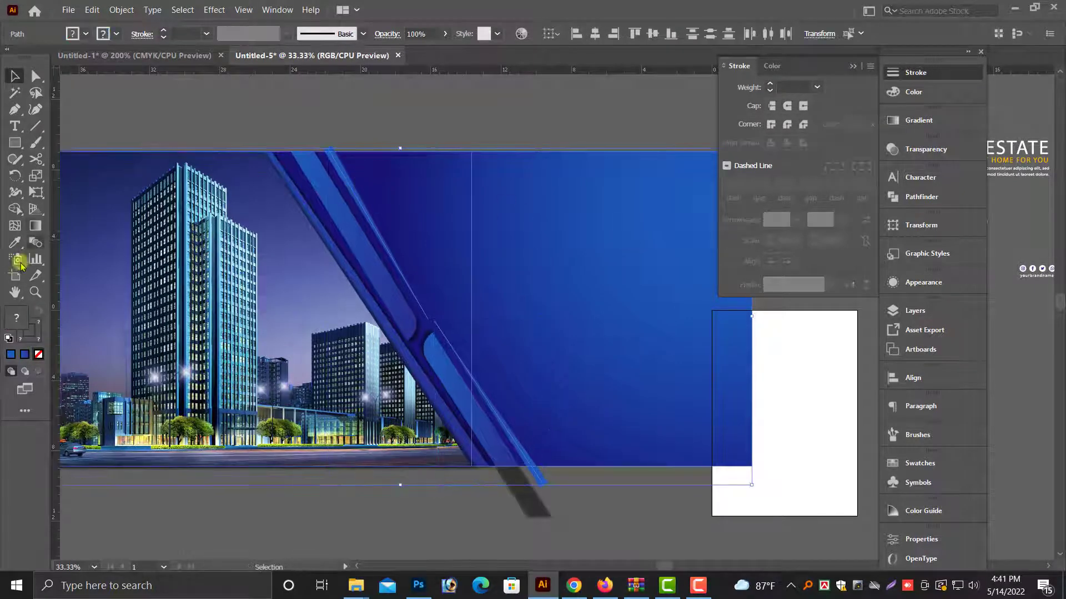
left_click(15, 209)
left_click_drag(268, 179, 536, 494)
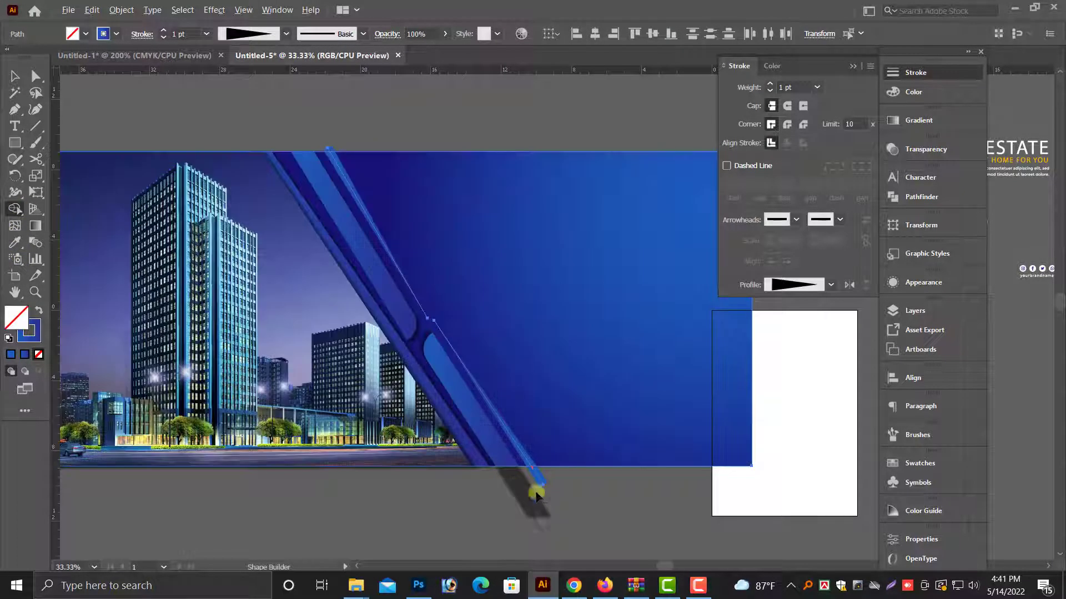
left_click(539, 476, "alt")
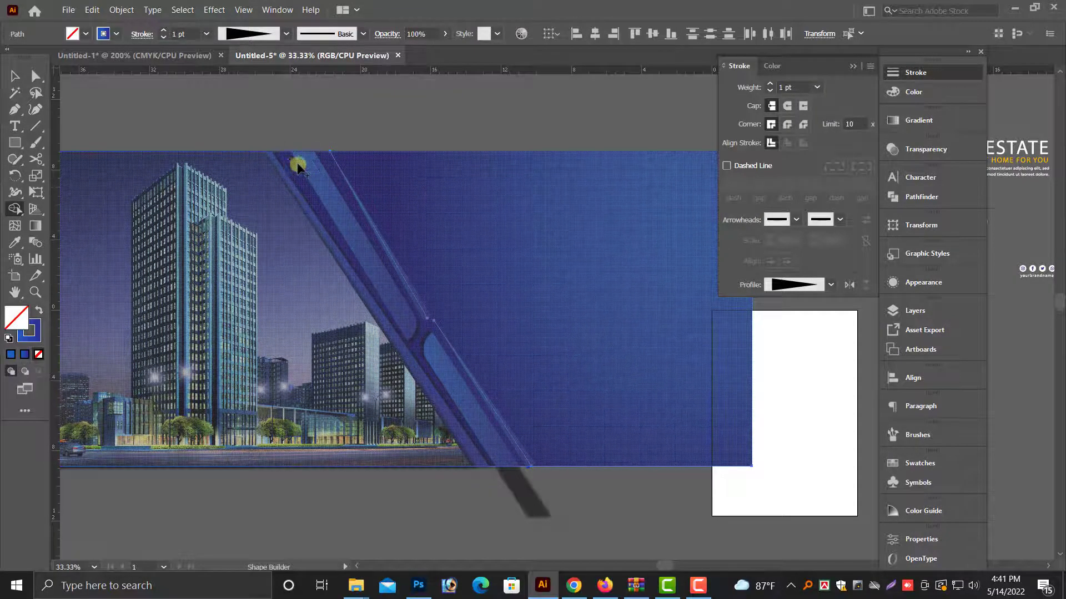
left_click(18, 74)
Expand the tapered stripe near the bottom into a filled shape
left_click(632, 507)
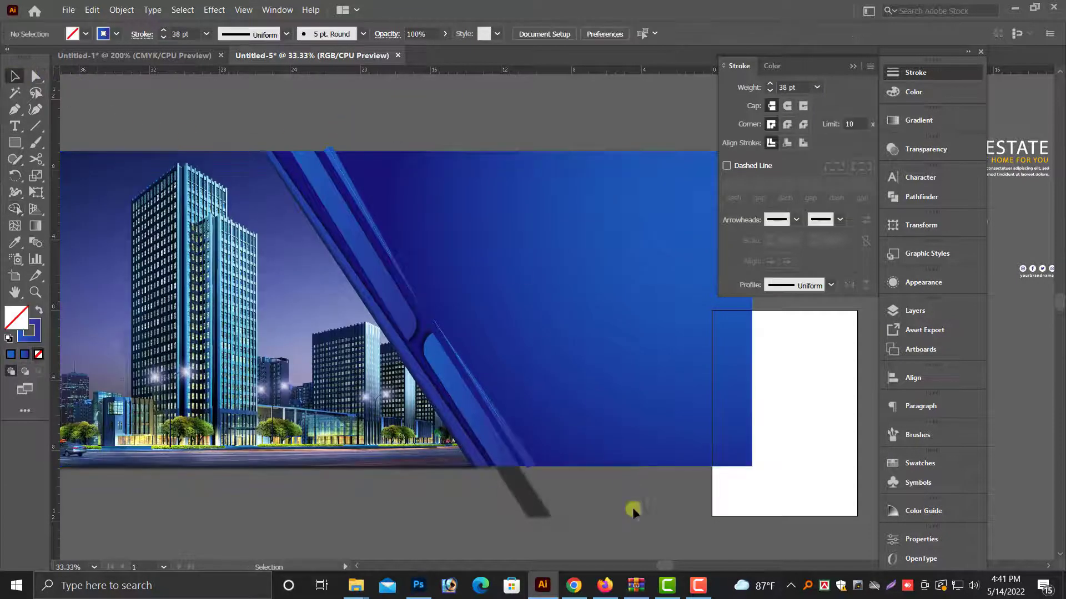
left_click_drag(471, 410, 677, 466)
left_click(333, 404)
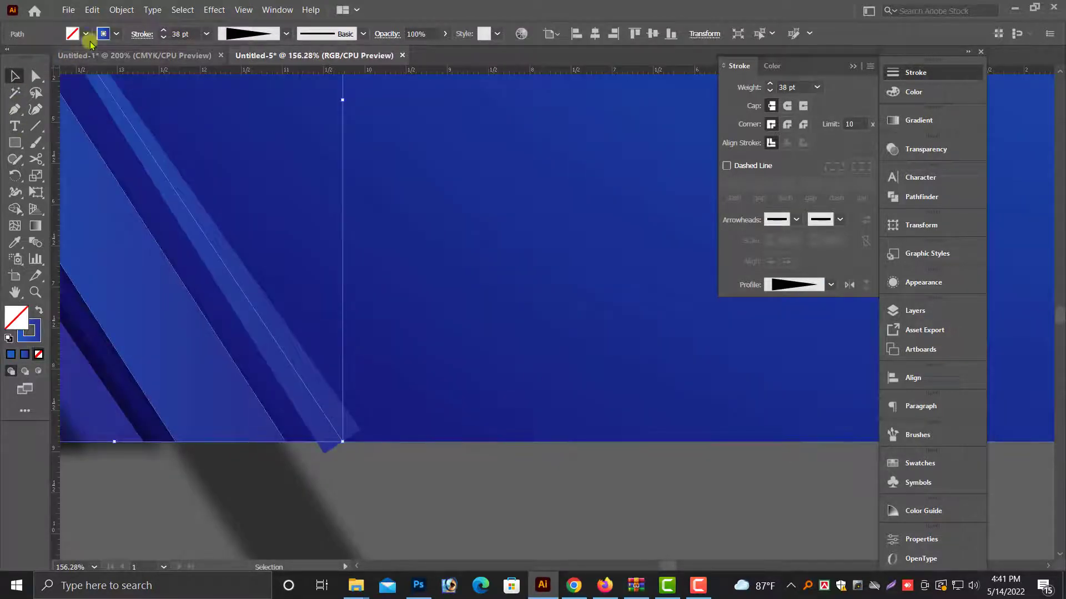
left_click(119, 12)
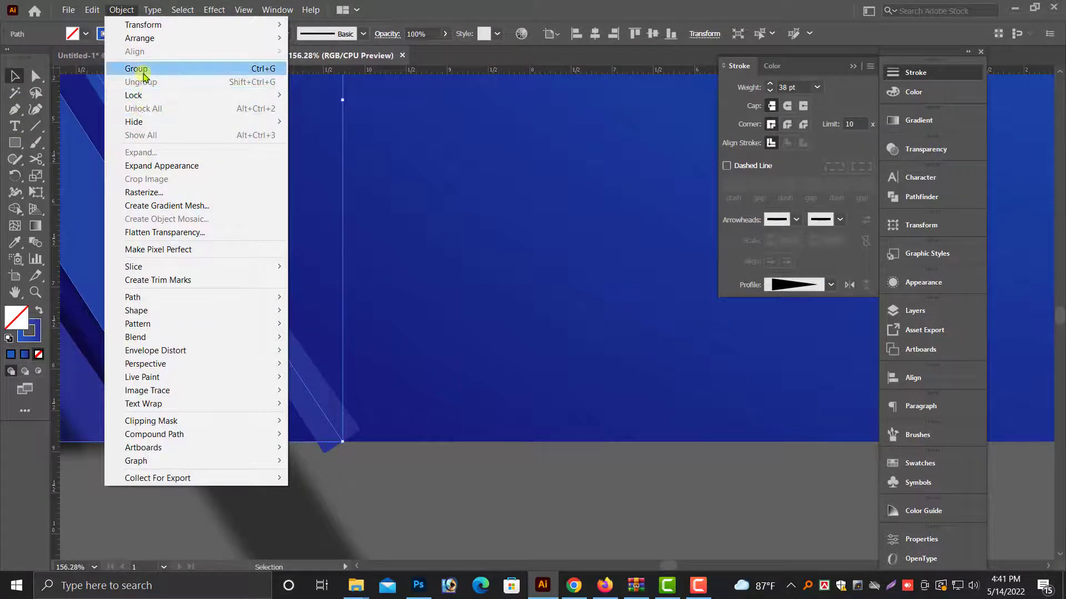
left_click(160, 165)
Stretch the expanded stripe past the bottom edge and Shape Builder-delete the overhang
left_click(318, 437)
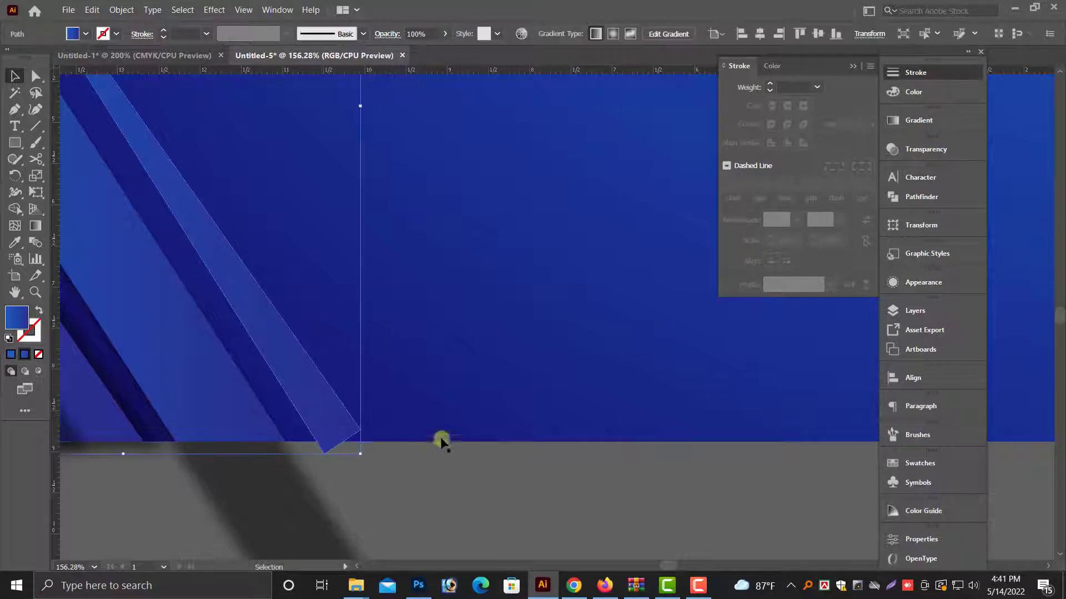
left_click_drag(362, 444, 363, 475)
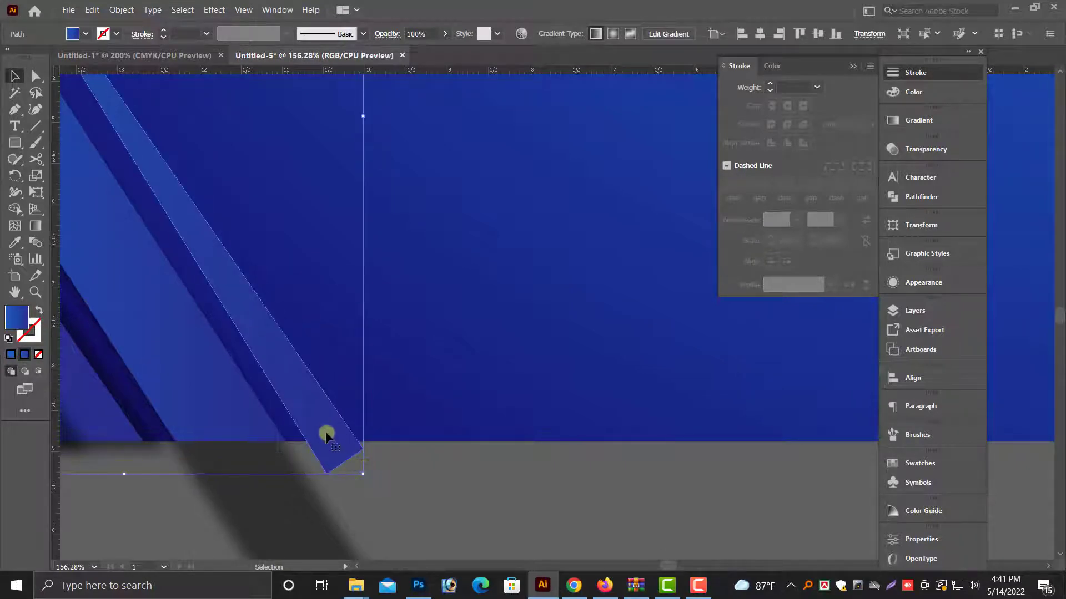
key("ctrl+a")
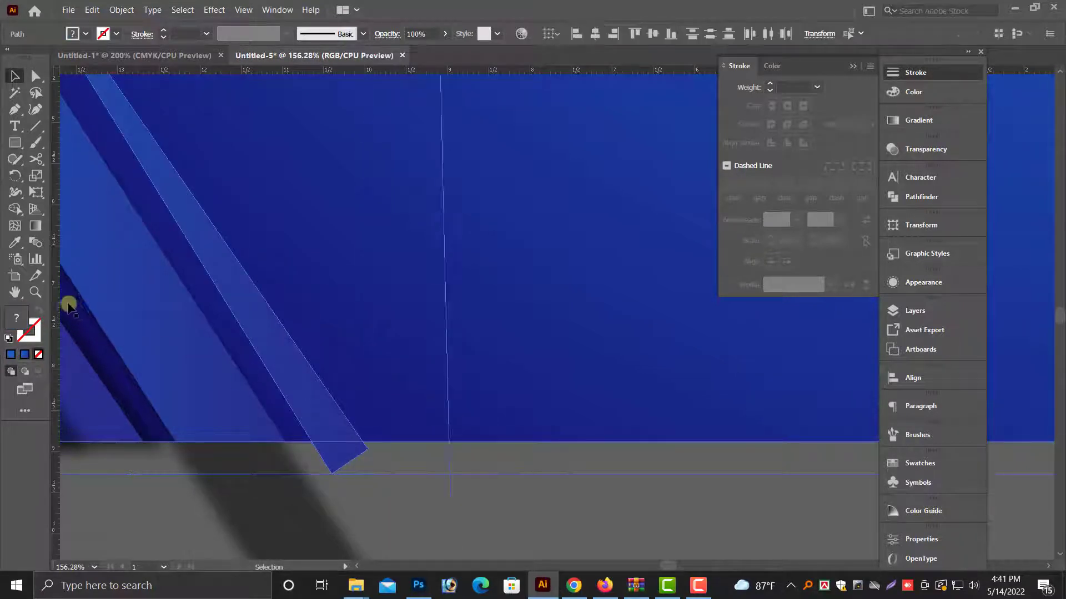
left_click(15, 209)
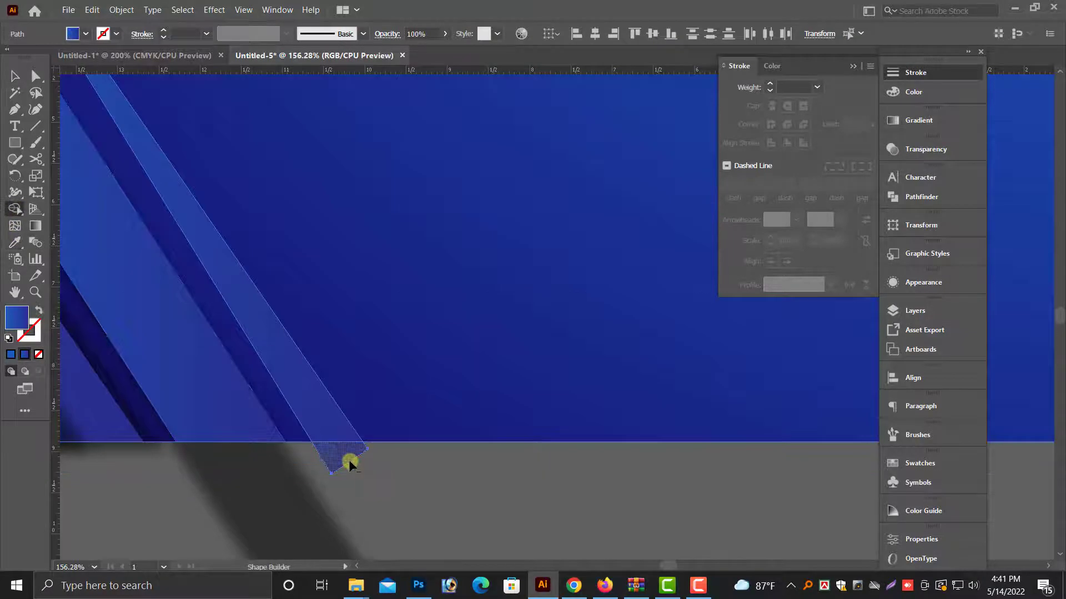
left_click(350, 458, "alt")
left_click(12, 81)
Expand the tapered stroke near the top edge into a filled shape
scroll(423, 478, "down", 2)
left_click(422, 478)
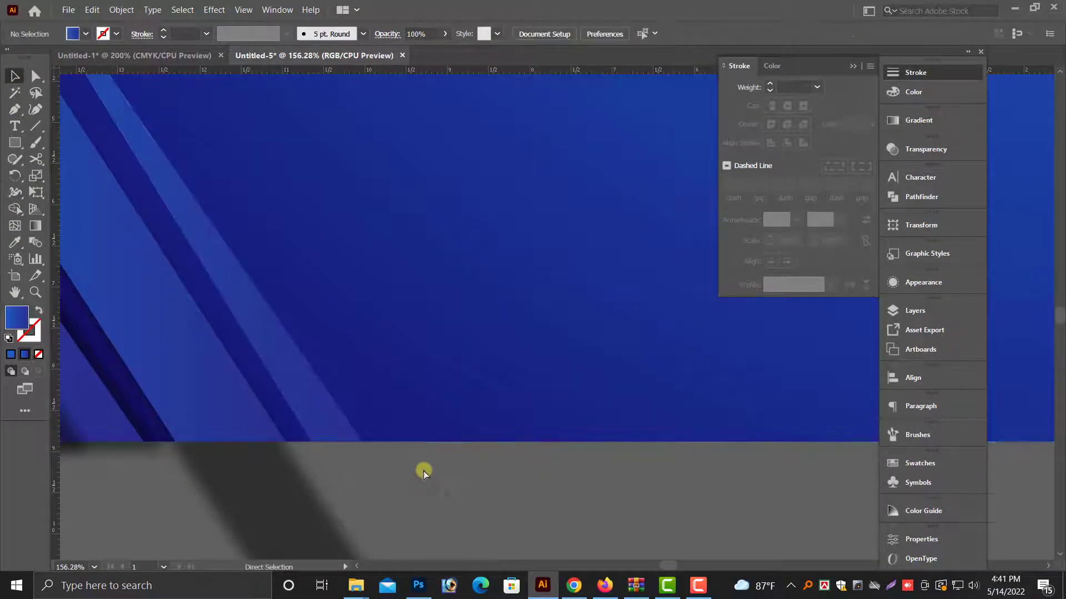
scroll(423, 472, "down", 2)
scroll(549, 489, "up", 2)
scroll(528, 477, "up", 3)
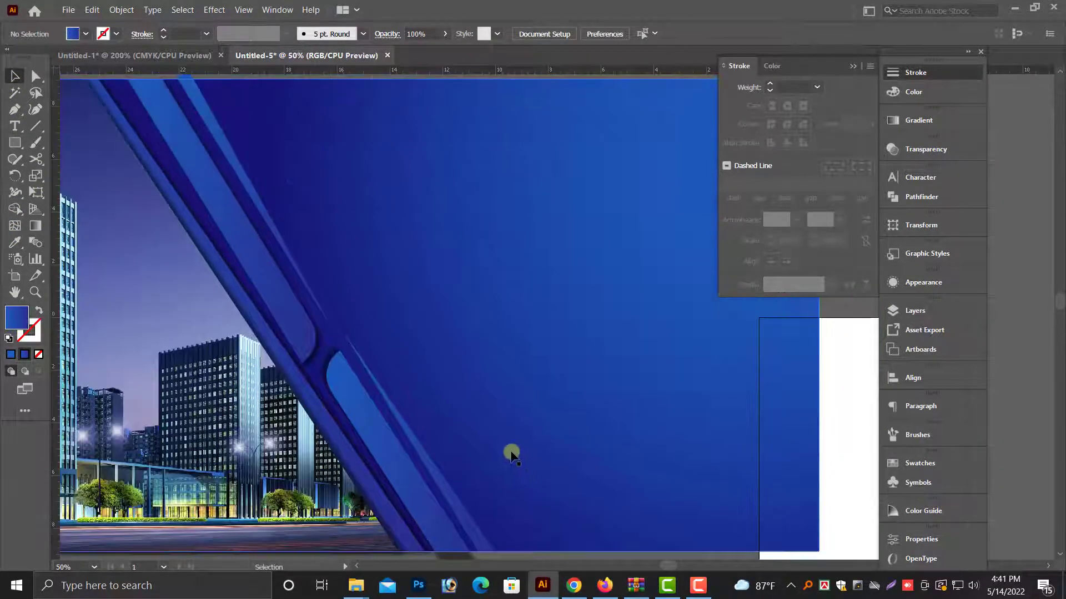
scroll(513, 451, "up", 1)
left_click(235, 195)
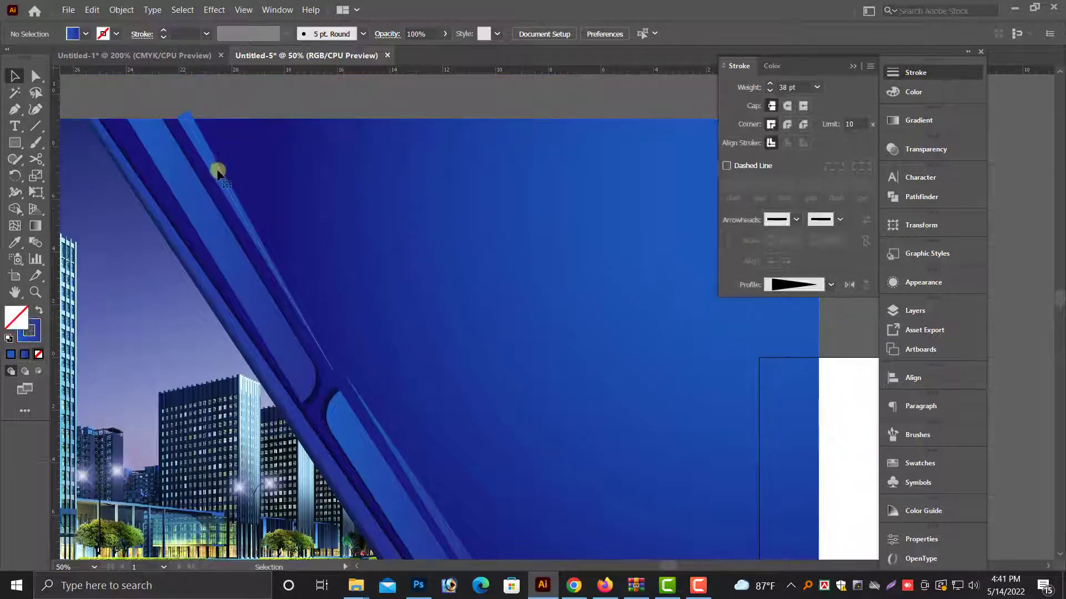
left_click(121, 10)
left_click(155, 165)
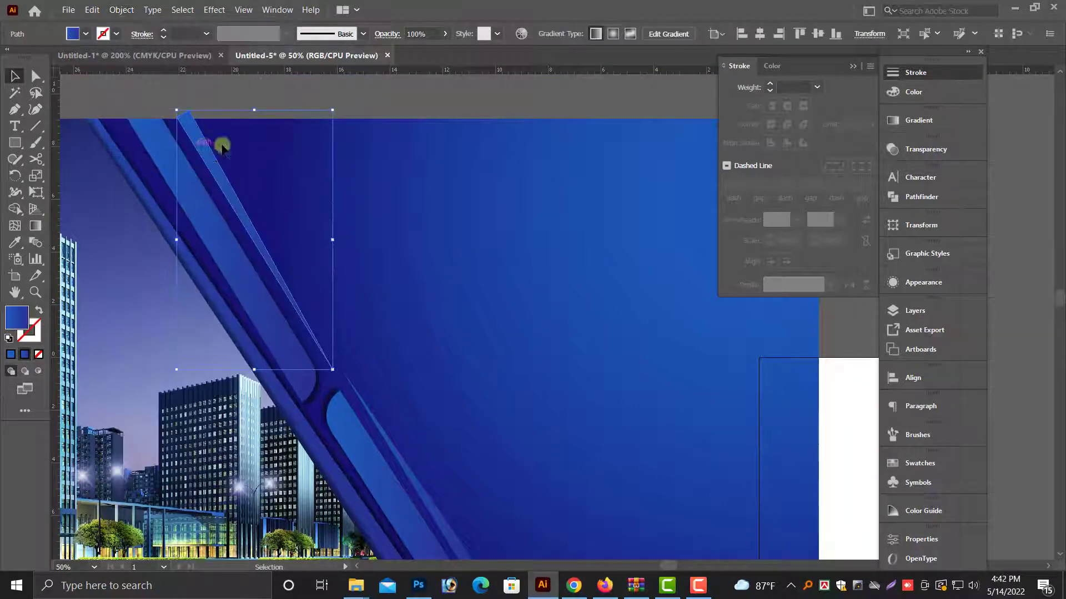
Shape Builder-delete the sliver poking above the banner's top edge
left_click(15, 208)
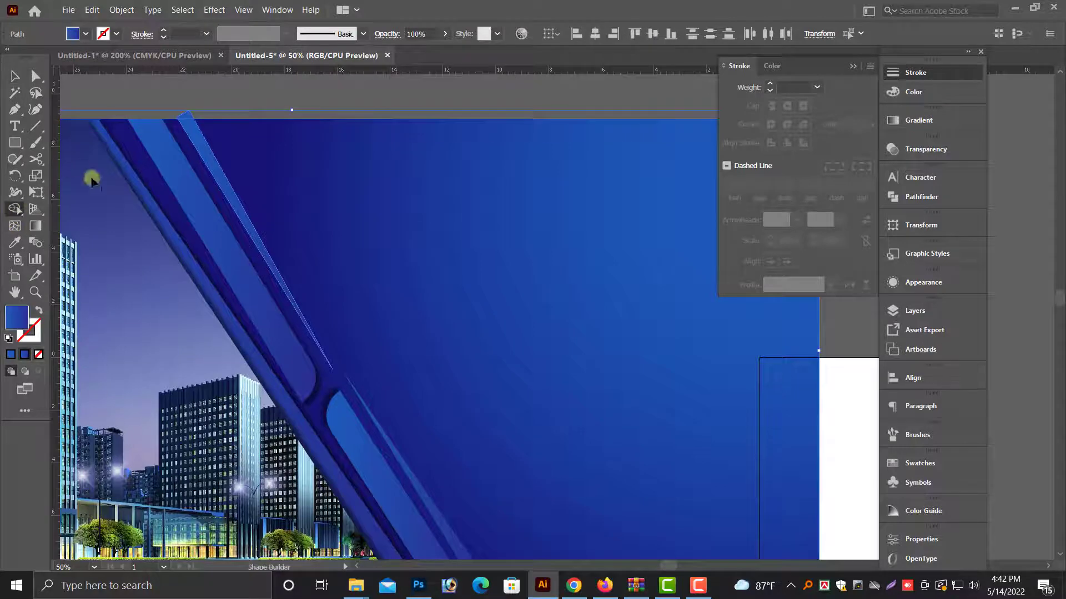
left_click(188, 114)
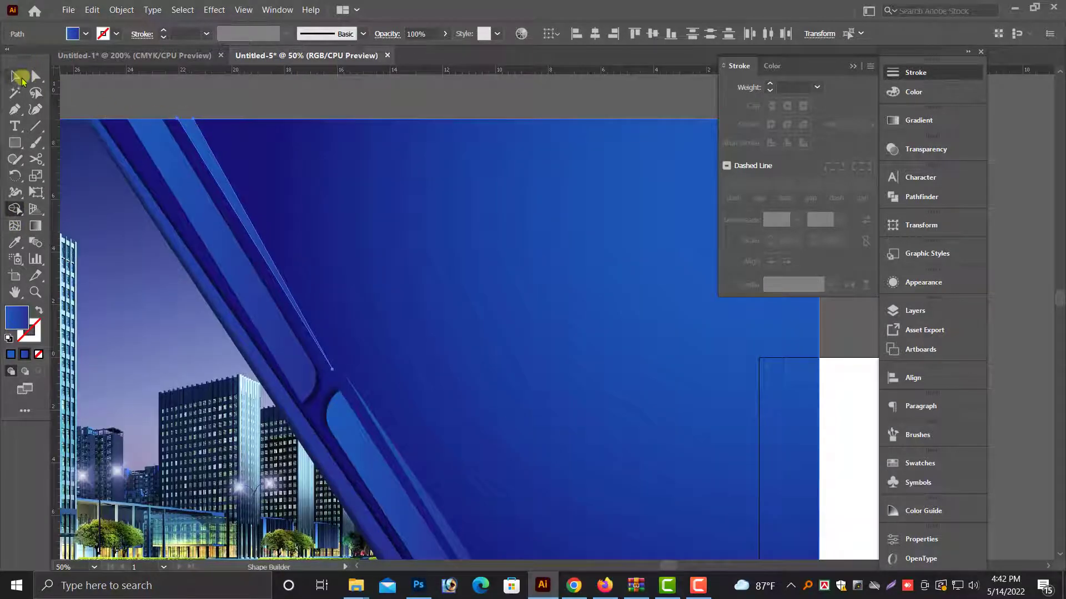
left_click(134, 76)
scroll(369, 361, "down", 2)
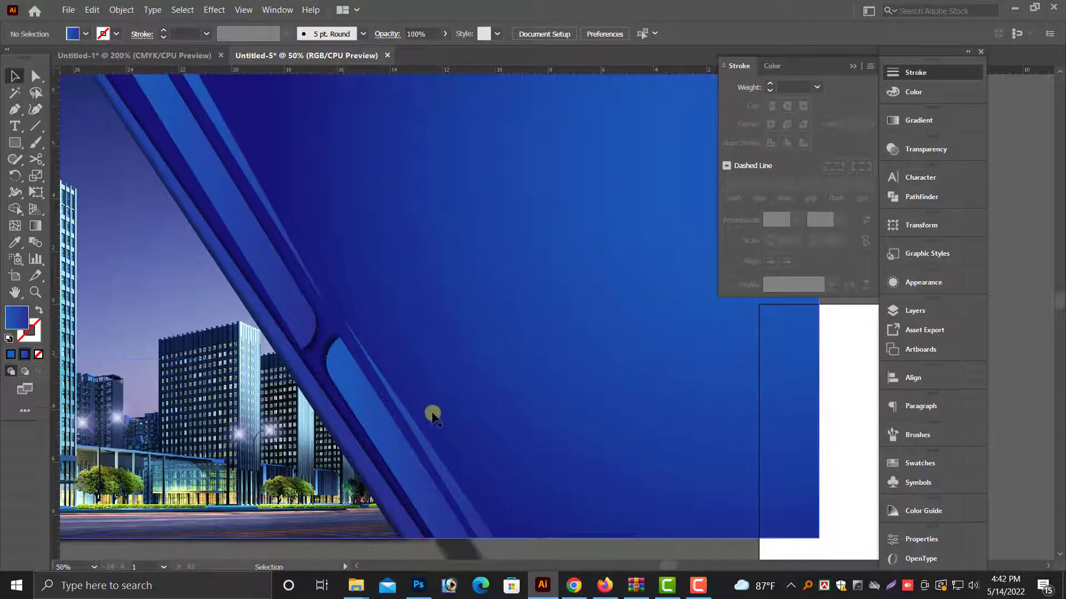
scroll(433, 416, "up", 2)
scroll(480, 412, "down", 1)
scroll(479, 391, "down", 1)
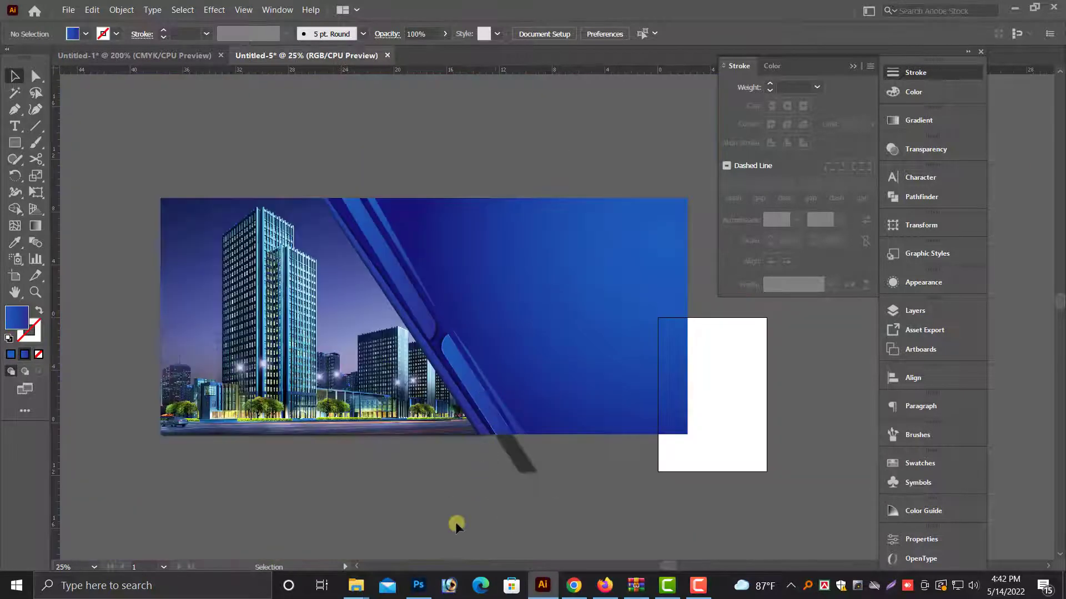
scroll(460, 524, "up", 1)
left_click_drag(475, 528, 379, 518)
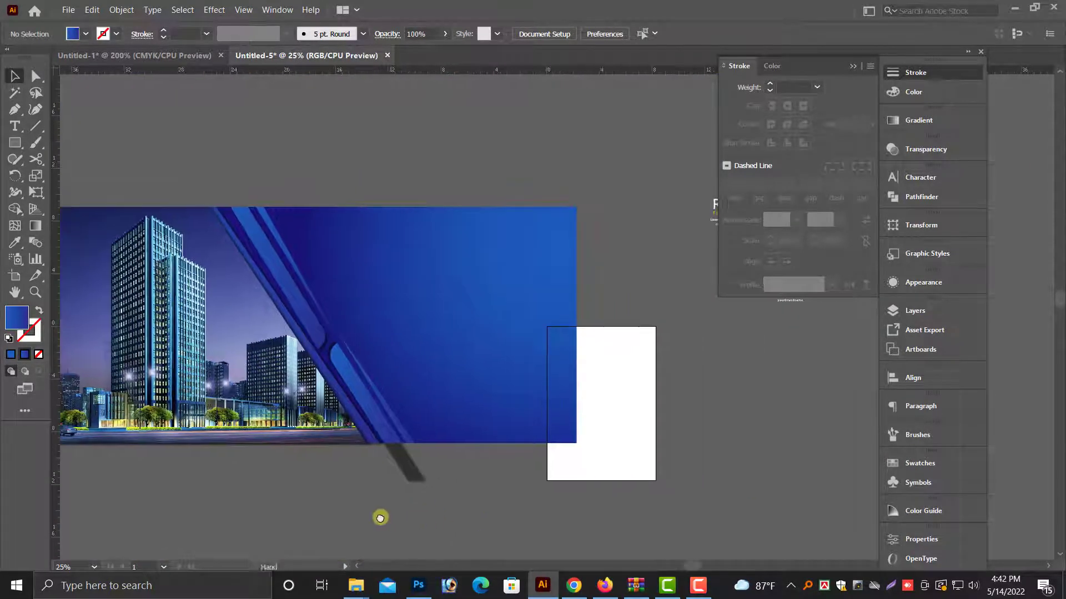
scroll(387, 499, "down", 1)
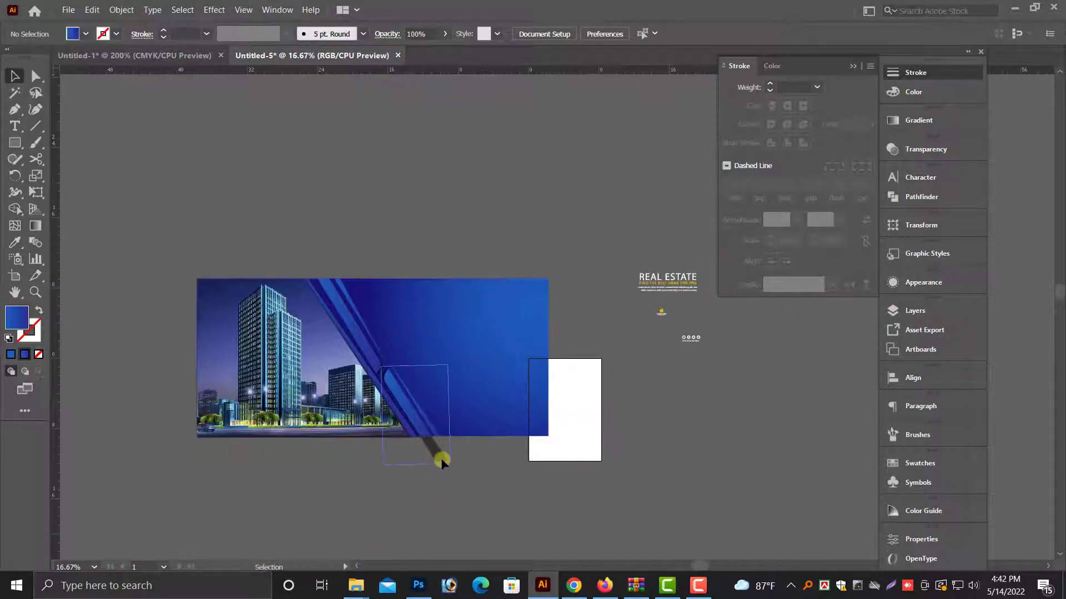
scroll(366, 389, "up", 3)
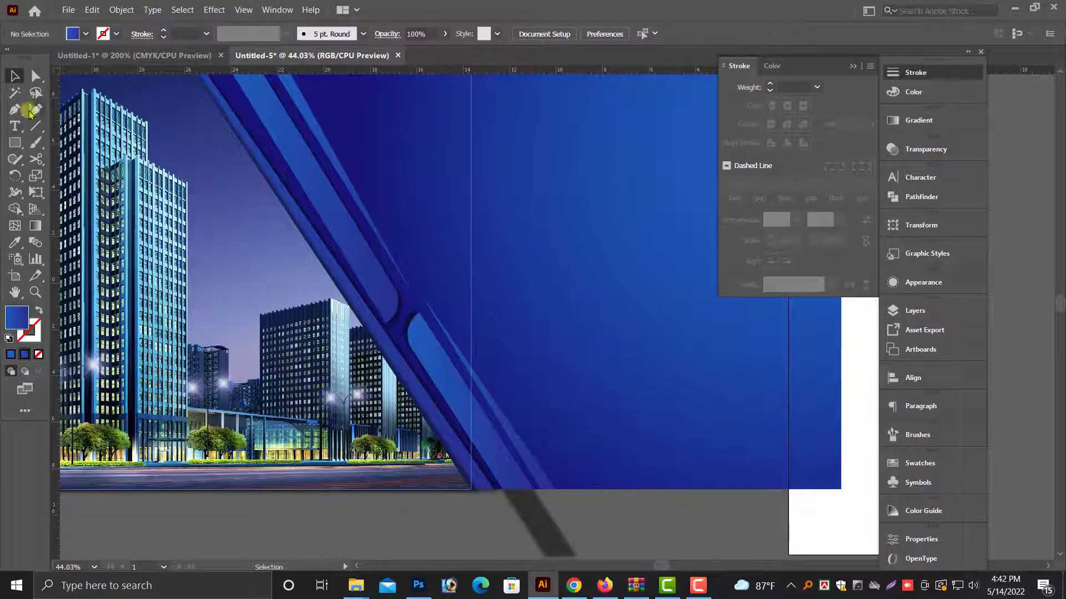
left_click(22, 142)
left_click_drag(277, 237, 566, 489)
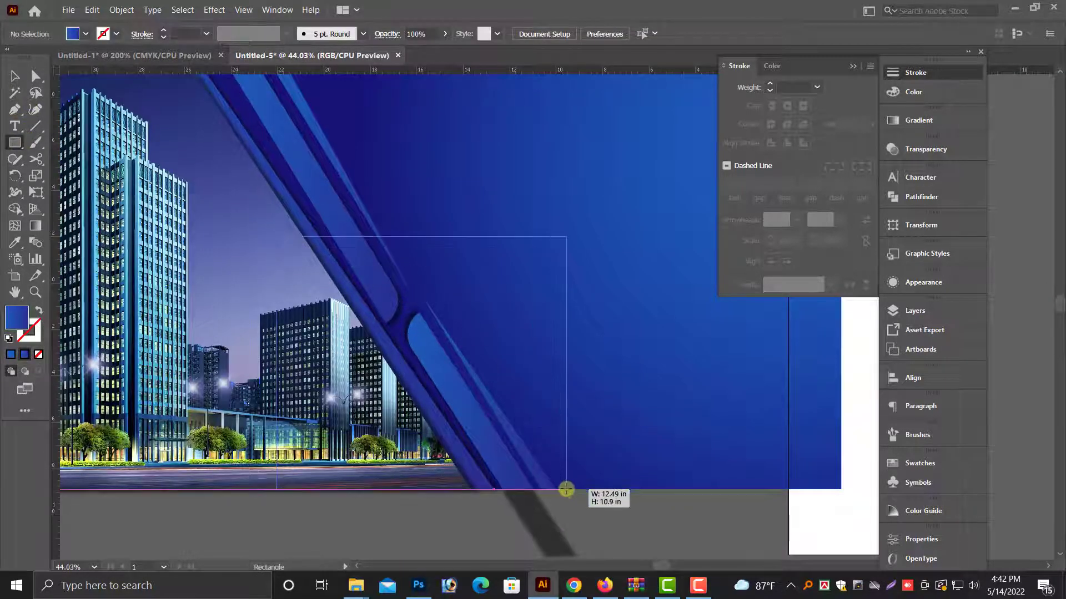
left_click(15, 76)
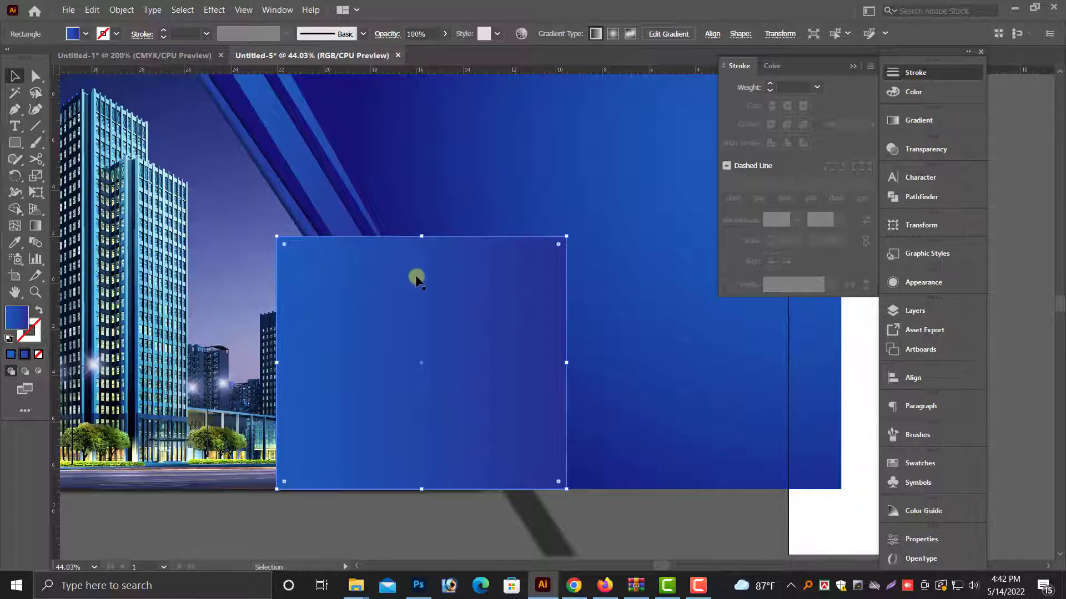
key("Delete")
key("ctrl+minus")
key("ctrl+minus")
left_click_drag(431, 341, 366, 341)
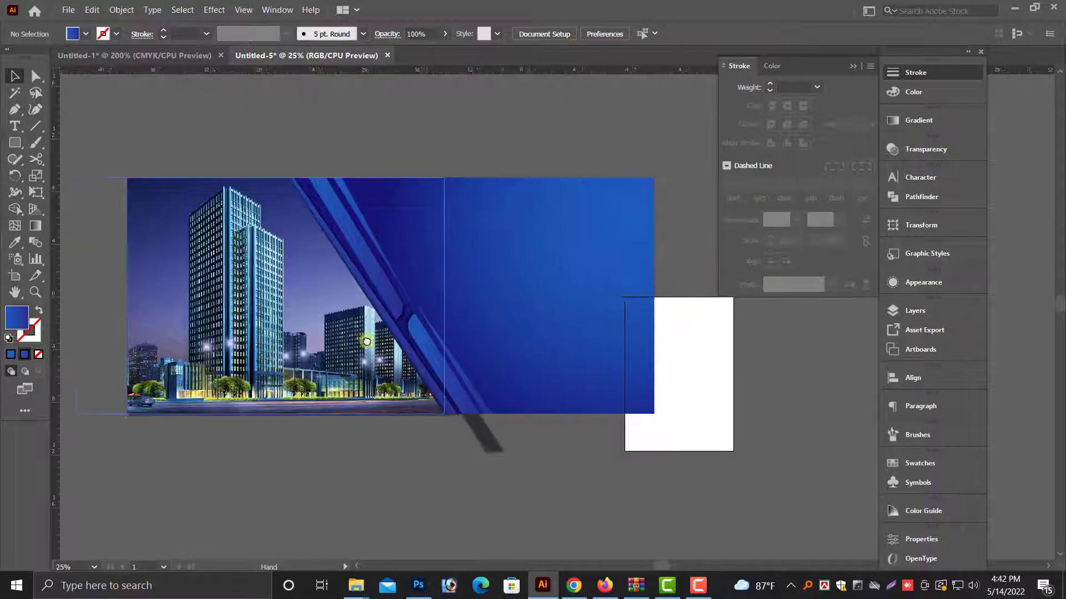
key("ctrl+minus")
Drag the REAL ESTATE text group onto the blue banner and bring it to front
scroll(685, 368, "up", 2)
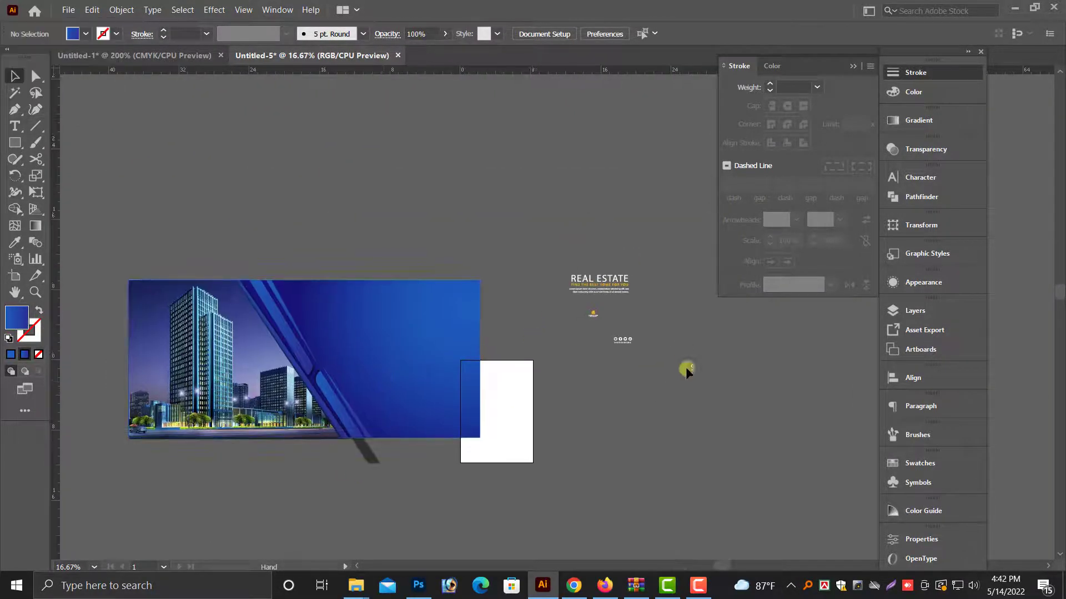
mouse_move(685, 367)
left_mouse_down()
mouse_move(583, 323)
mouse_move(394, 316)
left_mouse_up()
key("ctrl+plus")
right_click(562, 220)
mouse_move(595, 353)
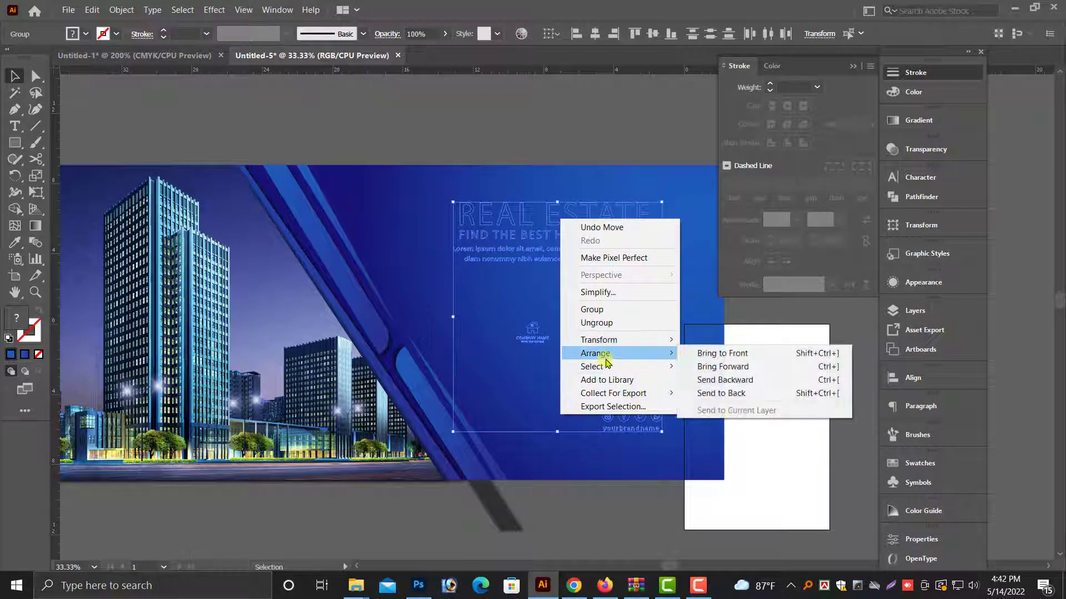
left_click(716, 355)
left_click(759, 415)
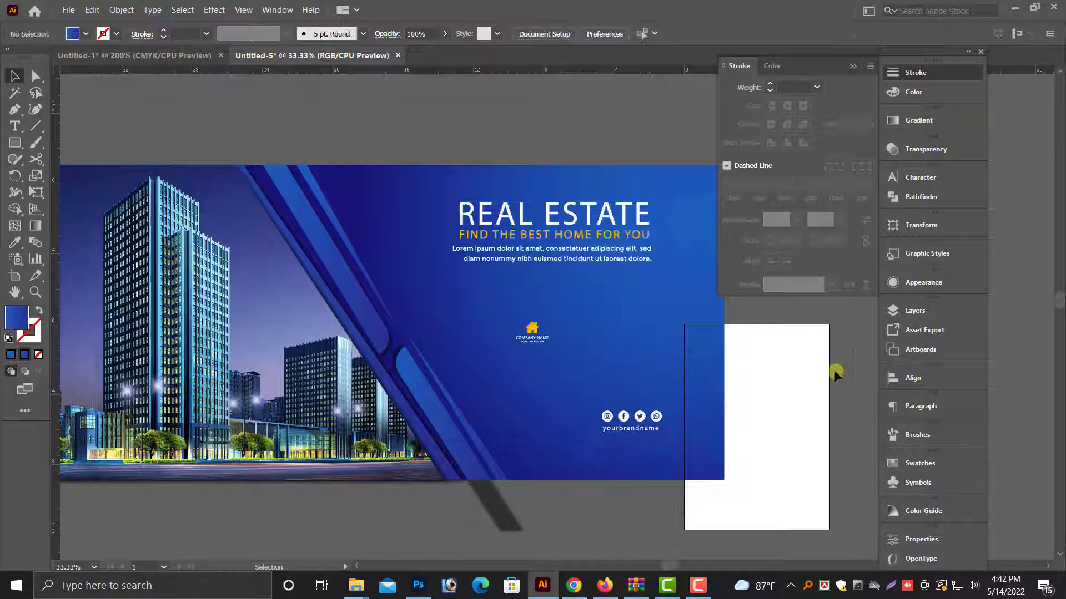
Lock the blue background rectangle in place
left_click(836, 467)
left_click(441, 344)
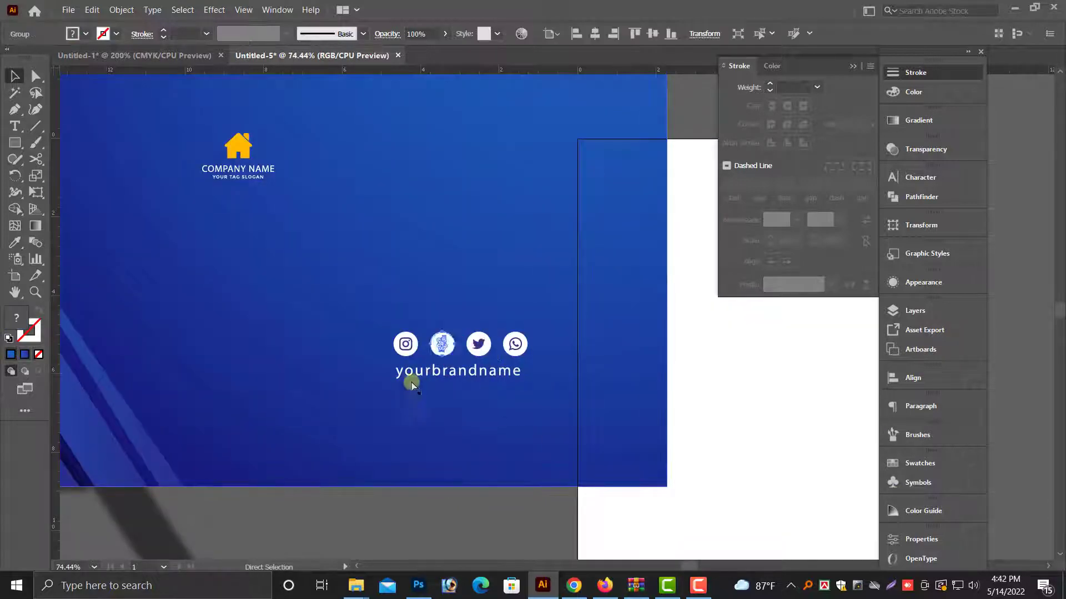
left_click(614, 473)
left_click(121, 9)
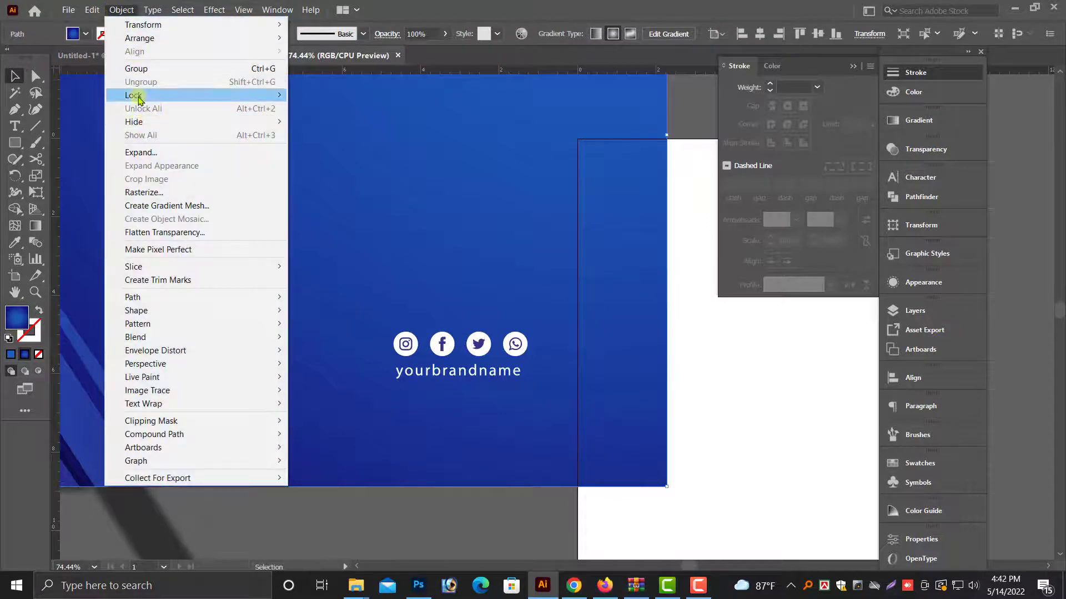
left_click(317, 96)
Move the social icons lower and the logo group into the top-right corner
left_click_drag(477, 342, 411, 444)
left_click(293, 405)
scroll(333, 315, "up", 5)
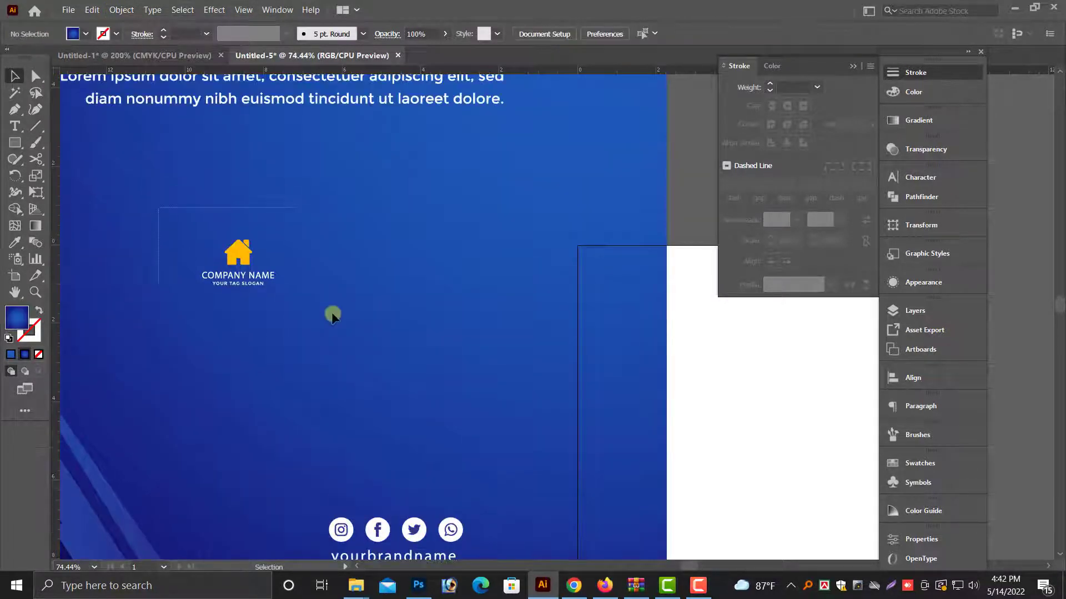
scroll(332, 315, "up", 5)
left_click_drag(258, 391, 593, 172)
scroll(593, 172, "up", 3)
scroll(594, 172, "up", 2)
mouse_move(581, 274)
left_mouse_down()
mouse_move(582, 226)
mouse_move(536, 245)
left_mouse_up()
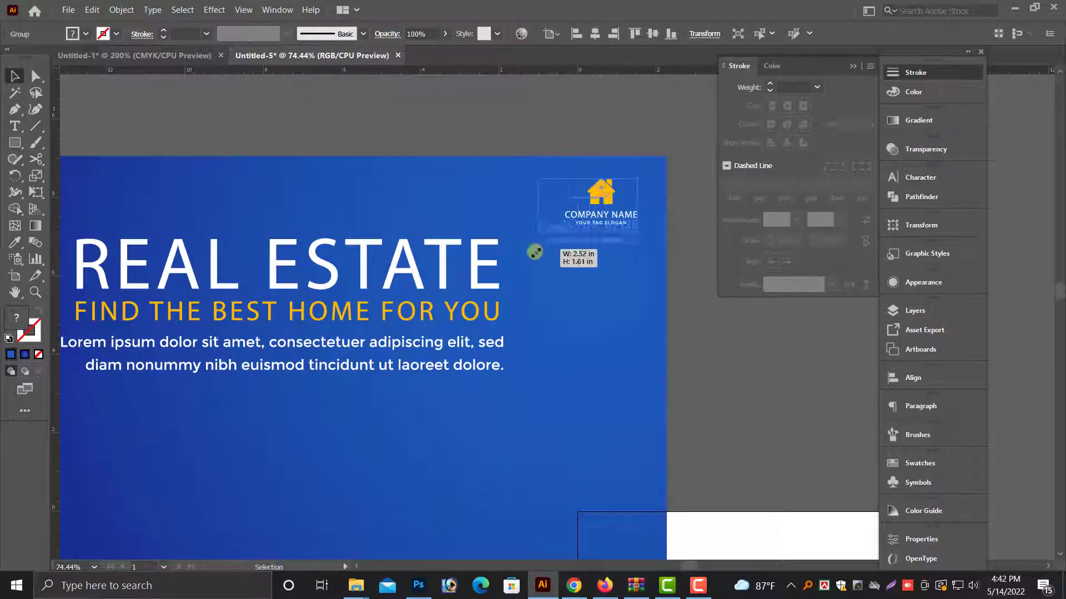
Reposition the REAL ESTATE text block mid-right and zoom out to check the layout
left_click(336, 278)
key("ctrl+minus")
key("alt+space")
left_click_drag(557, 366, 272, 248)
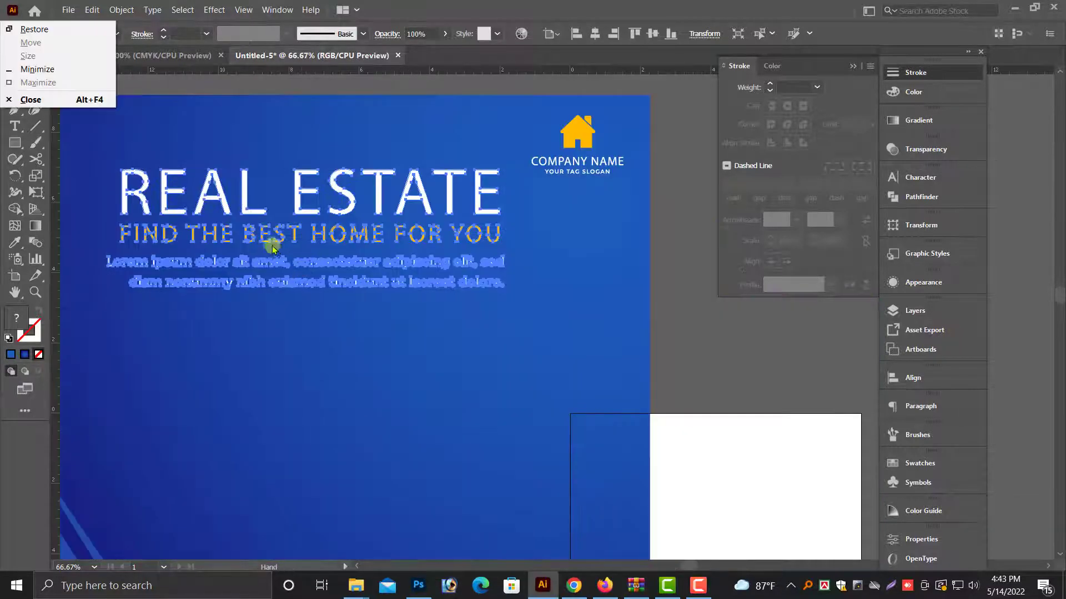
left_click_drag(244, 210, 410, 383)
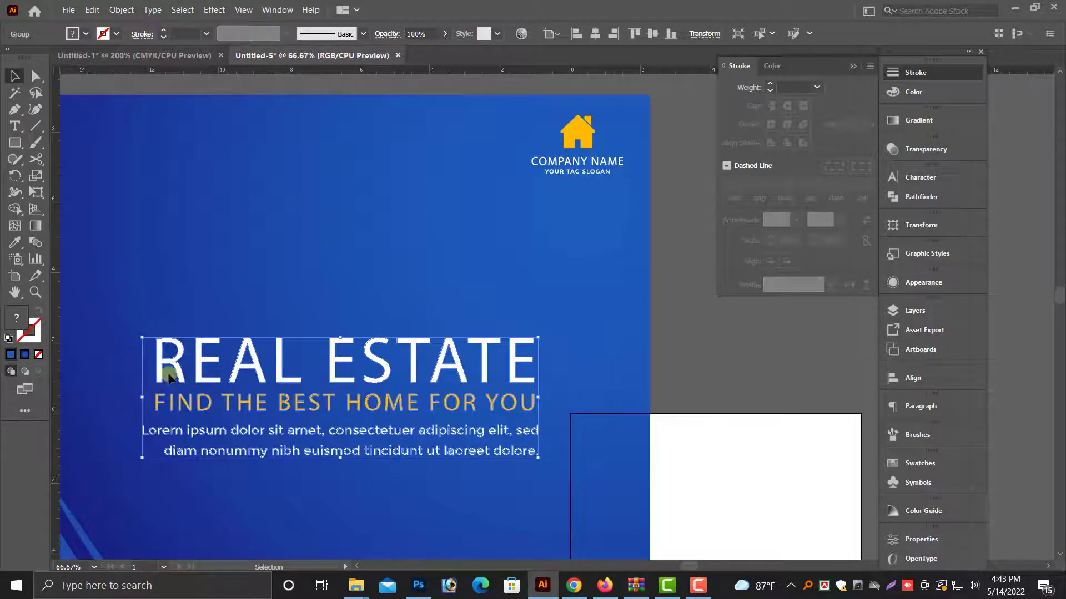
left_click_drag(175, 366, 153, 373)
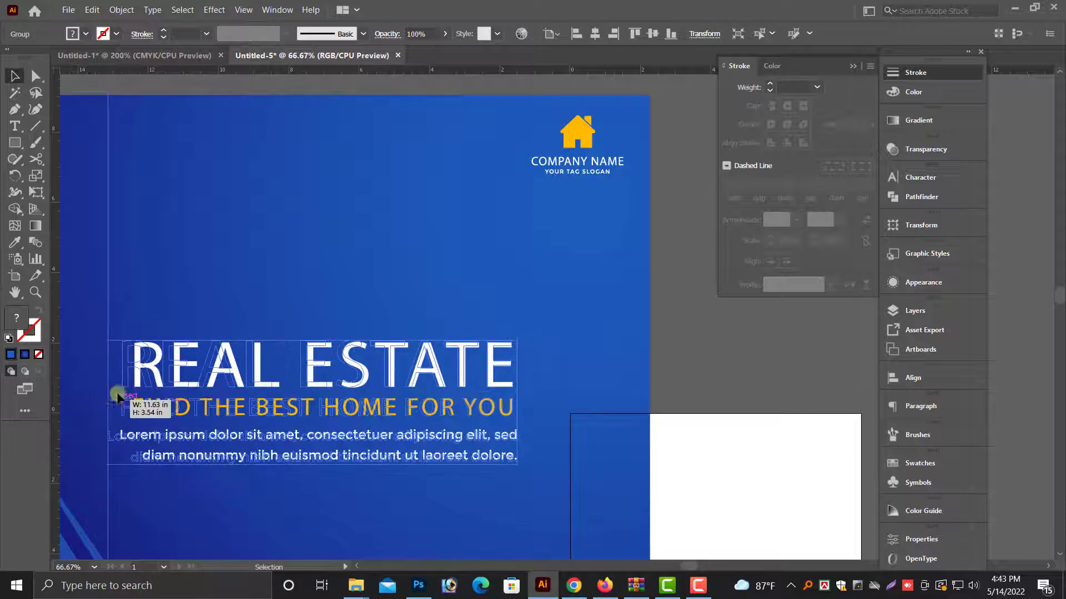
key("a")
key("ctrl+minus")
key("ctrl+minus")
key("v")
key("ctrl+shift+a")
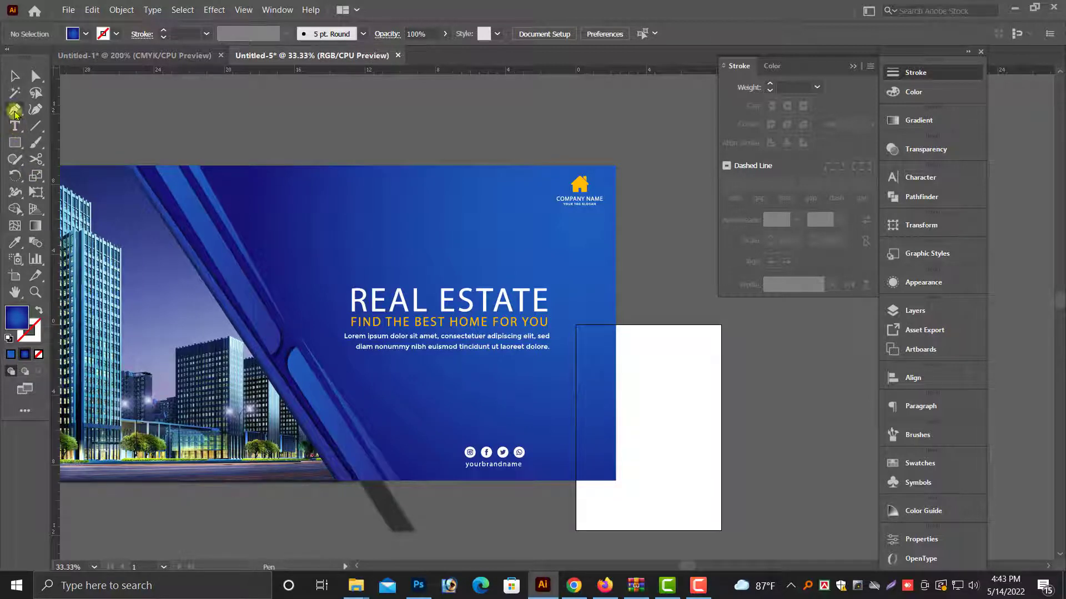
Draw a blue triangle with the Pen tool across the banner's lower right
left_click(277, 508)
mouse_move(534, 414)
left_mouse_down()
mouse_move(620, 421)
mouse_move(305, 506)
left_mouse_up()
left_click(576, 373)
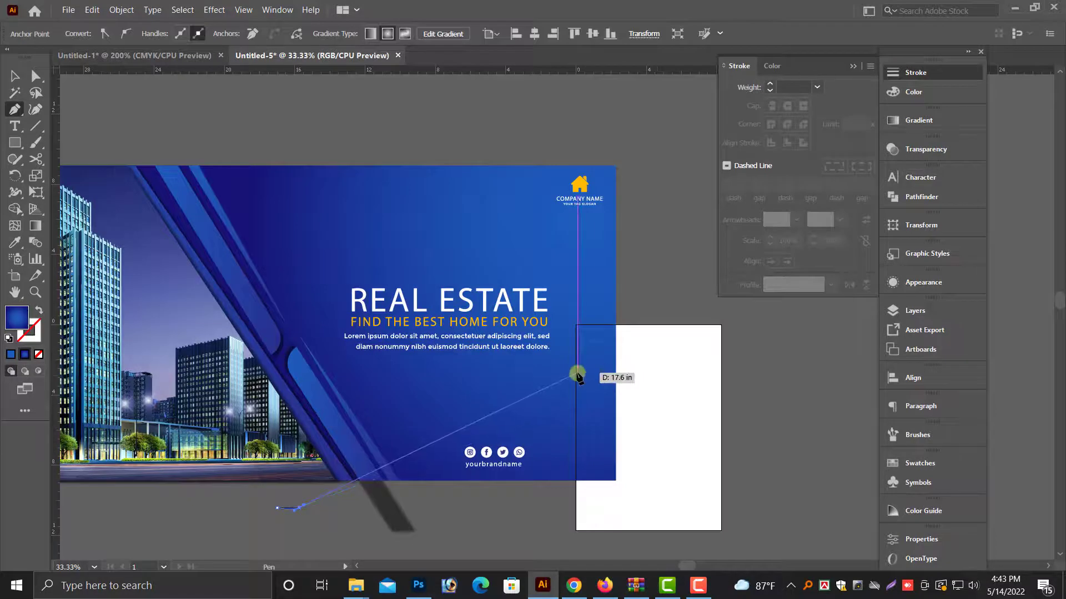
left_click(616, 480)
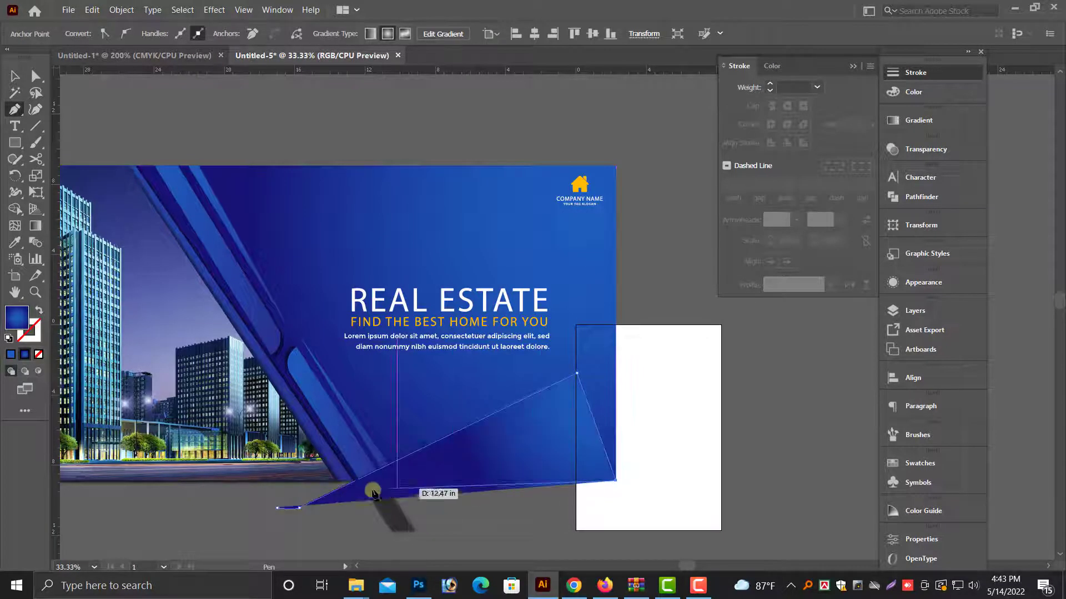
left_click(283, 509)
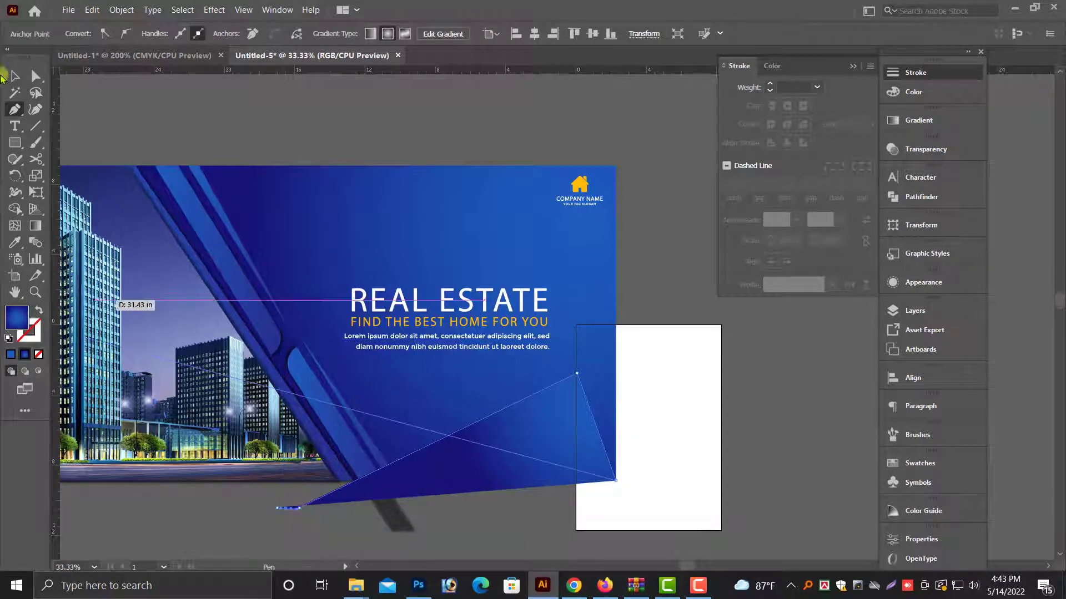
left_click(15, 79)
left_click(673, 376)
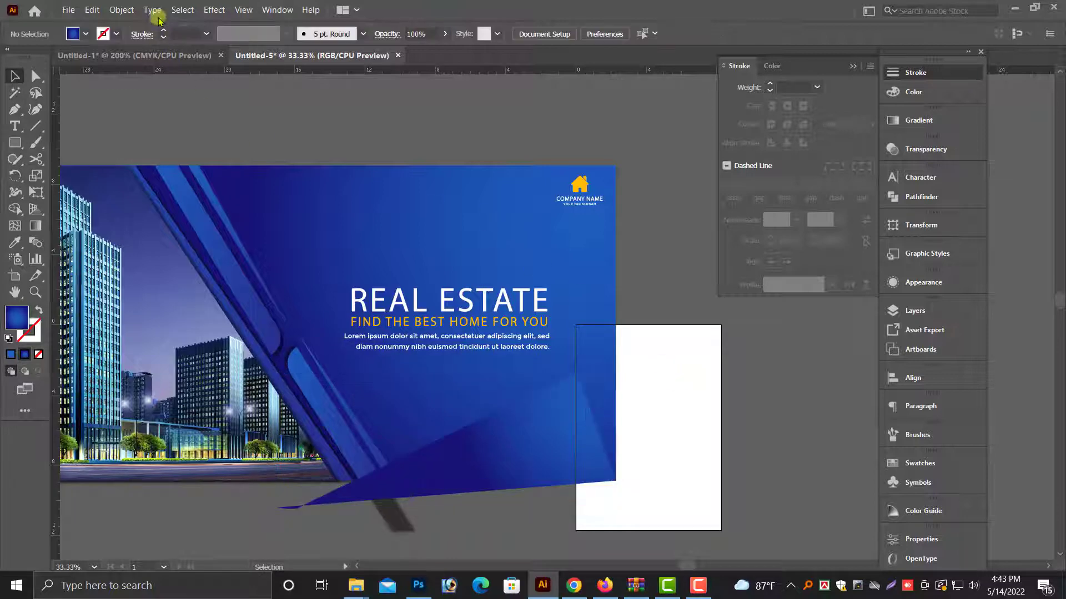
Select the triangle with the blue background and Shape Builder-delete the piece below the banner
left_click(122, 9)
left_click(145, 109)
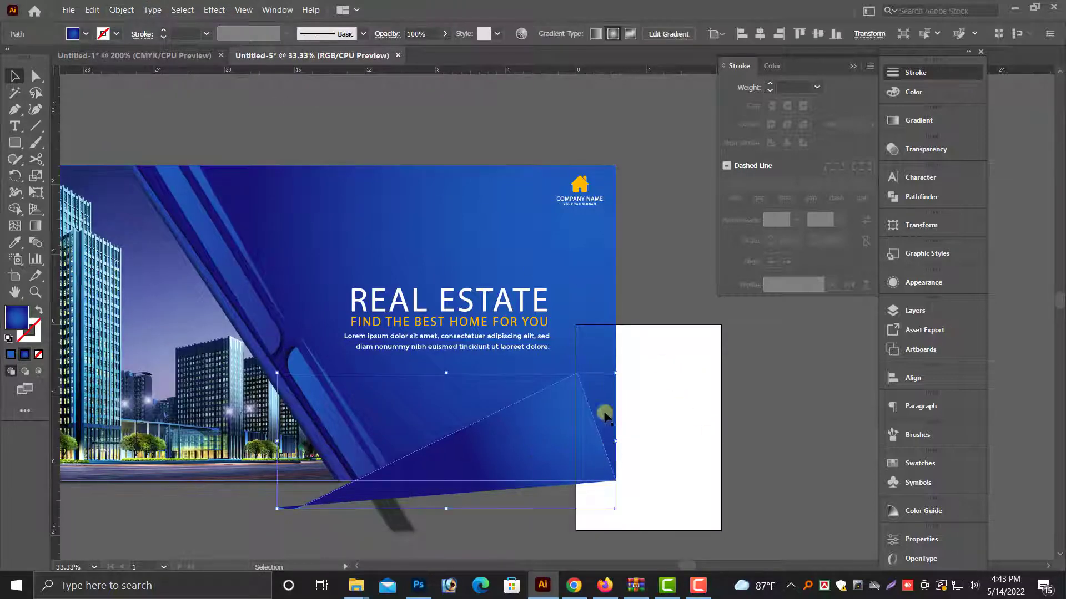
left_click(587, 263, "shift")
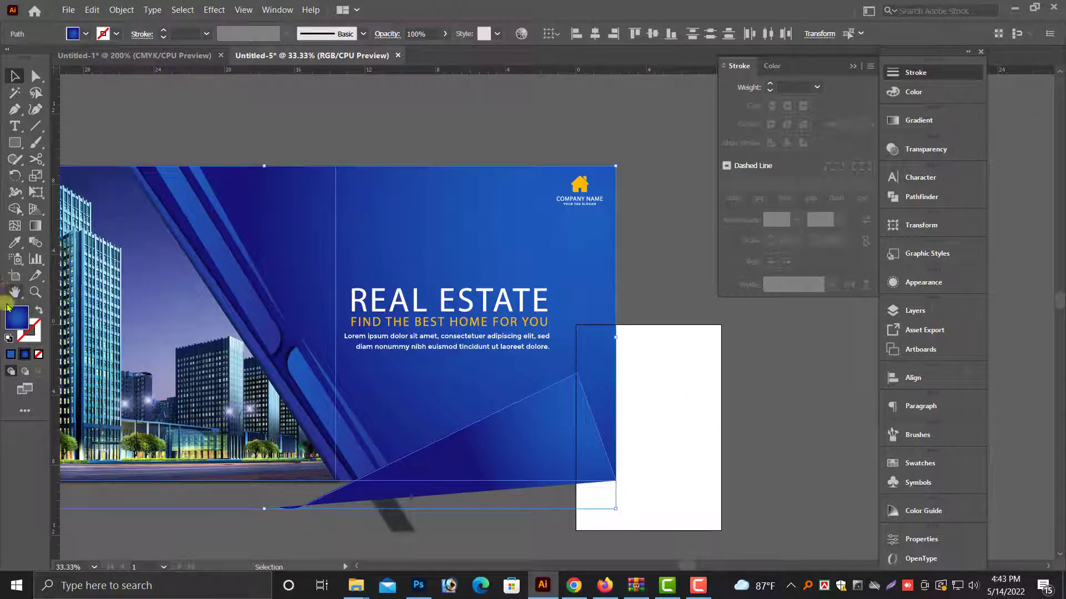
left_click(15, 211)
left_click(361, 491, "alt")
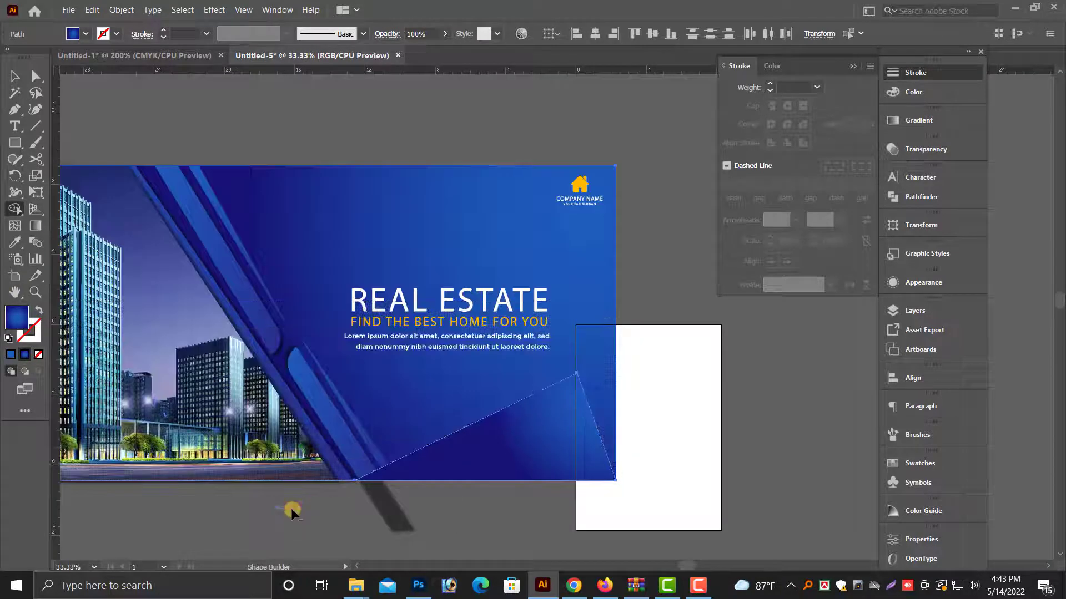
left_click(15, 76)
left_click(681, 426)
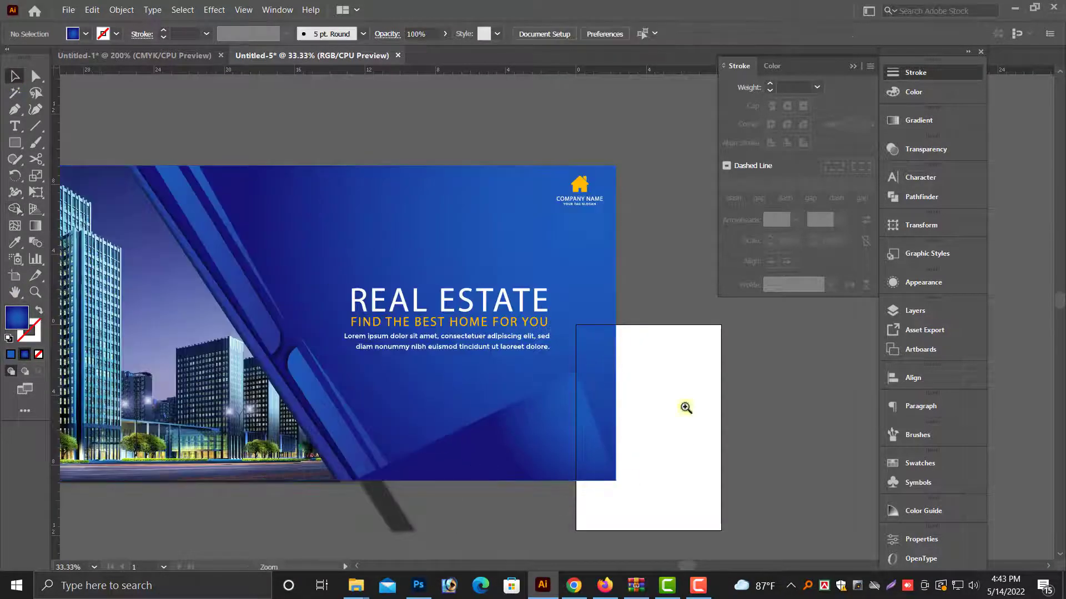
left_click_drag(686, 408, 355, 372)
left_click(559, 397)
key("ctrl+shift+a")
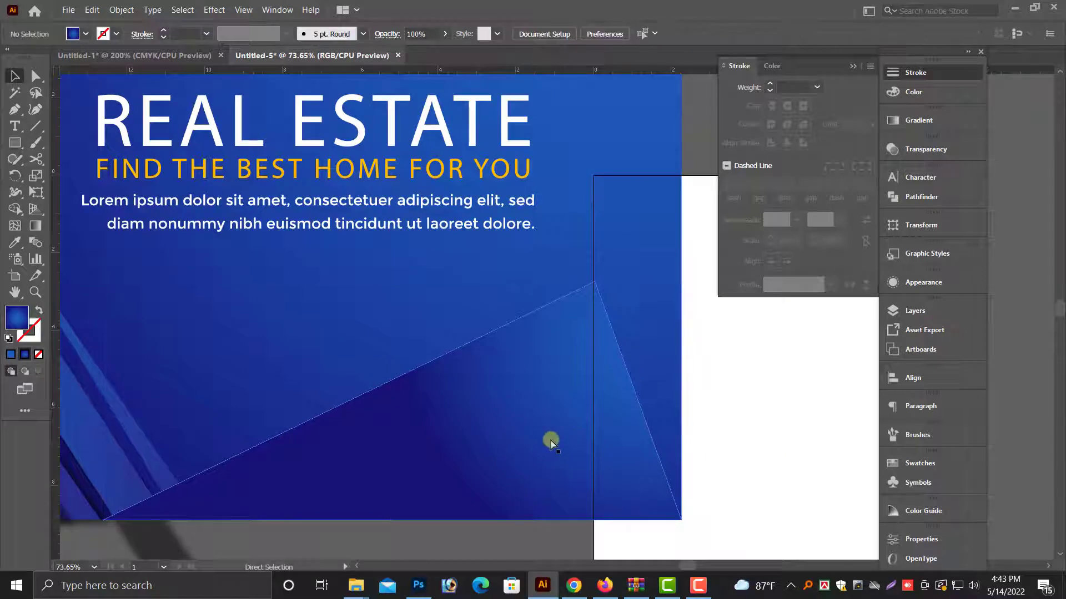
key("ctrl+y")
Group the social icons with yourbrandname and nudge the group slightly up-right
left_click(441, 466)
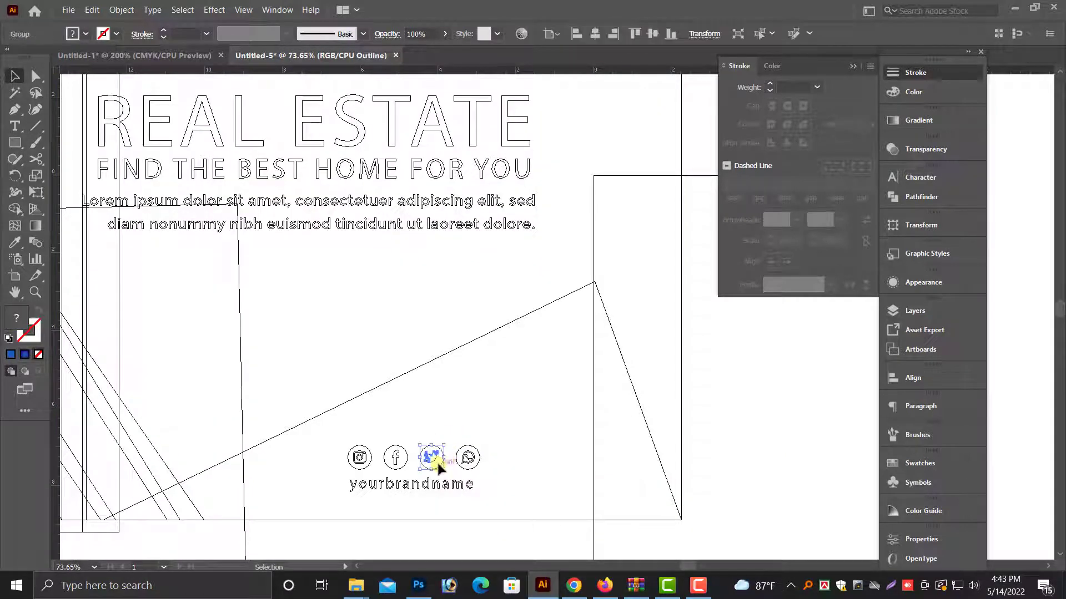
left_click_drag(351, 428, 479, 494)
right_click(432, 456)
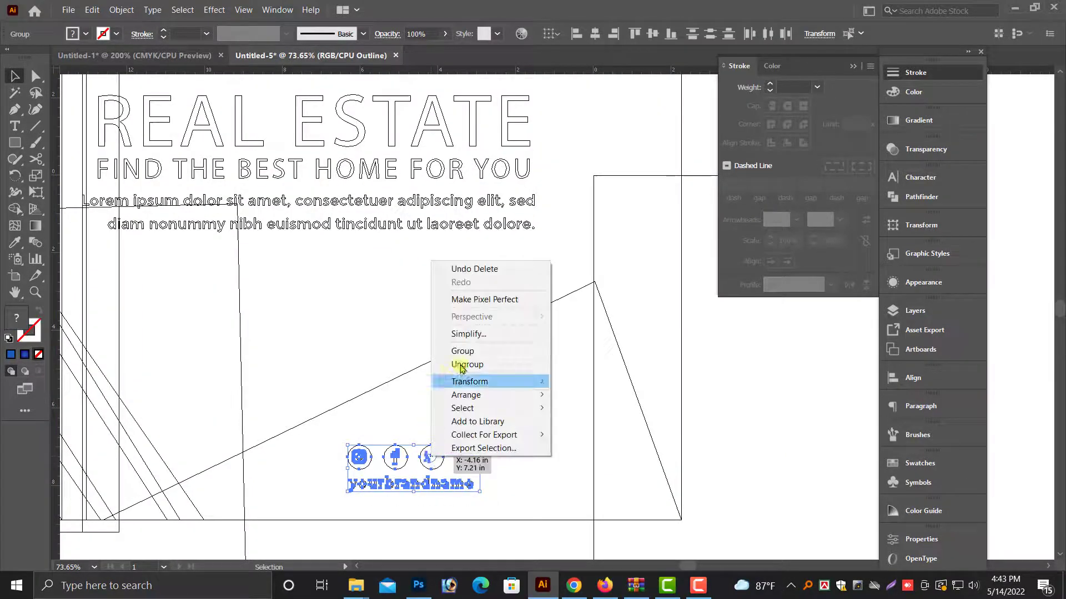
left_click(466, 352)
key("ctrl+y")
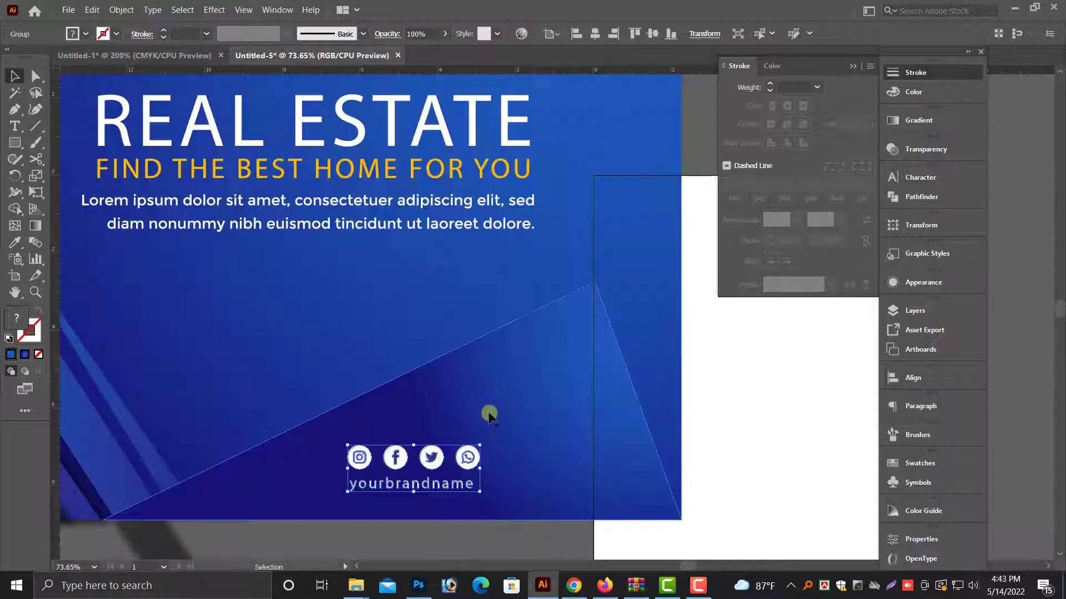
left_click_drag(439, 466, 460, 458)
left_click(754, 477)
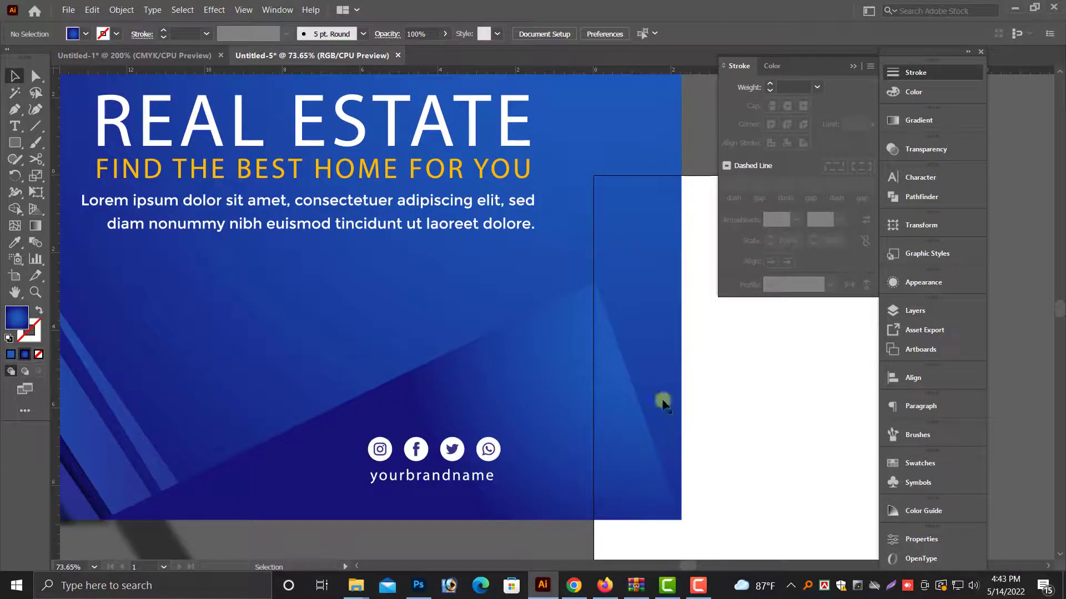
left_click(572, 375)
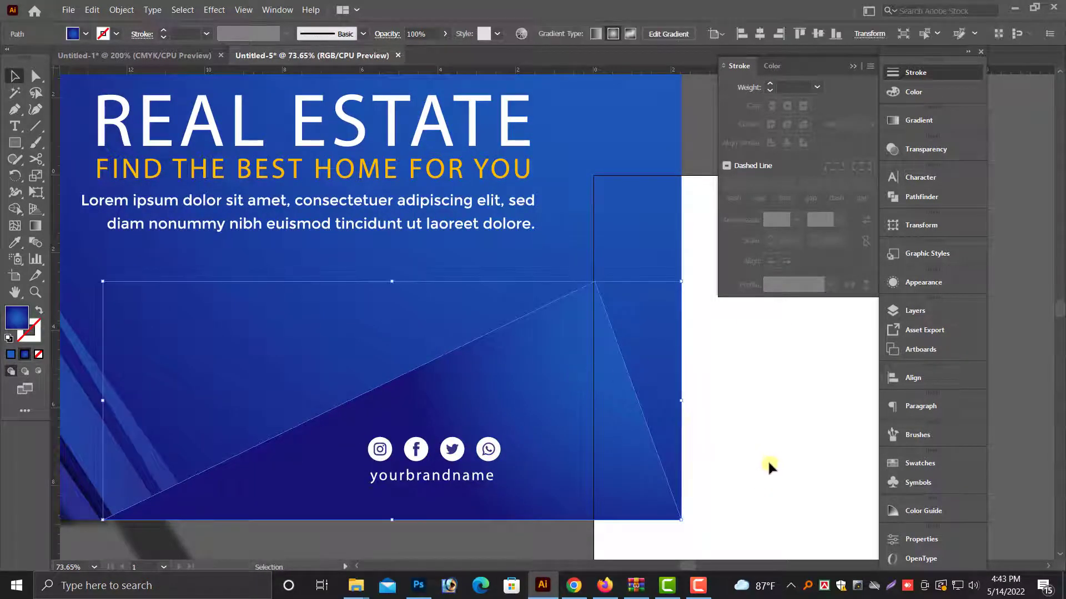
Add a drop shadow to the blue triangle, then expand and ungroup it
left_click(211, 10)
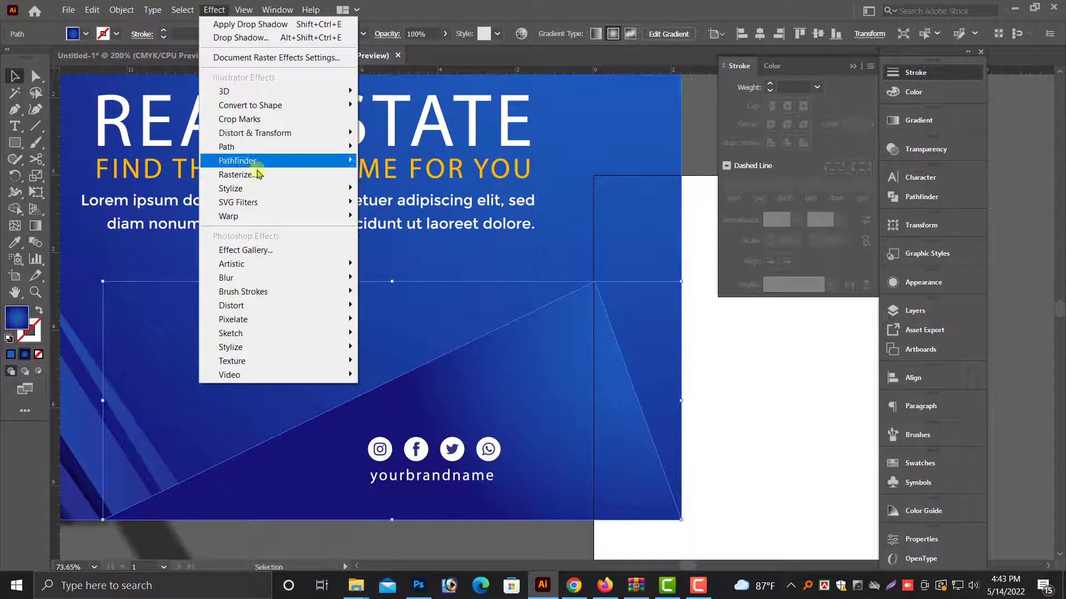
left_click(401, 185)
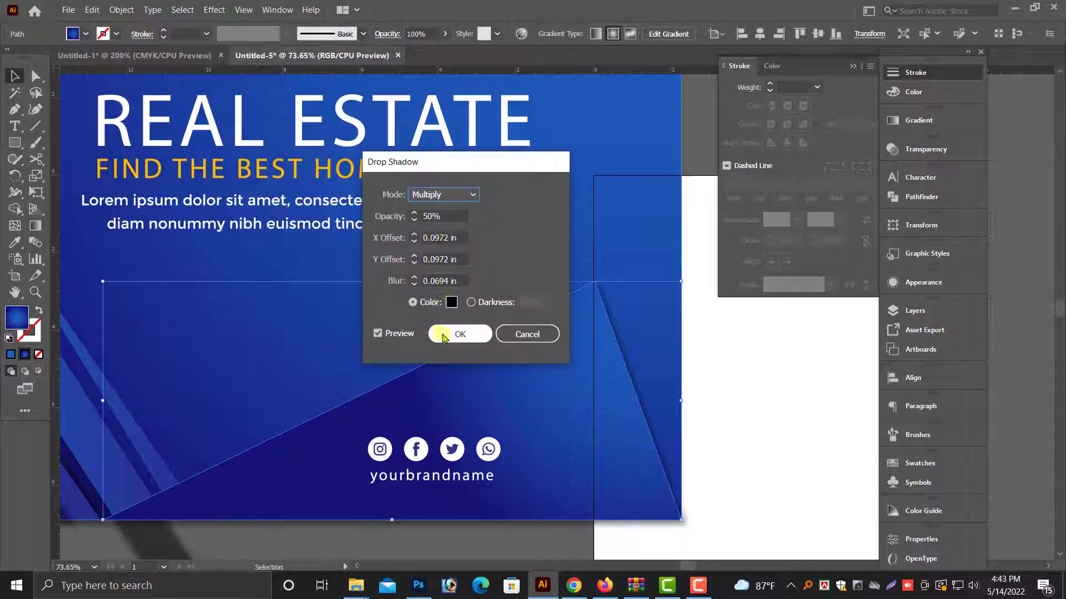
left_click(443, 335)
left_click(114, 11)
left_click(167, 168)
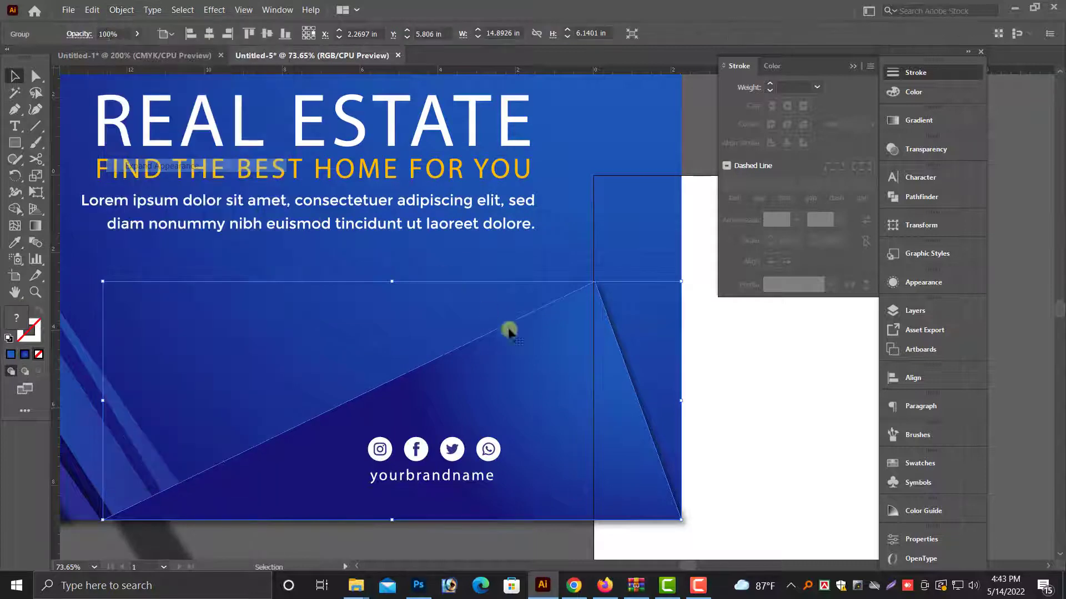
right_click(585, 290)
left_click(617, 390)
left_click(721, 398)
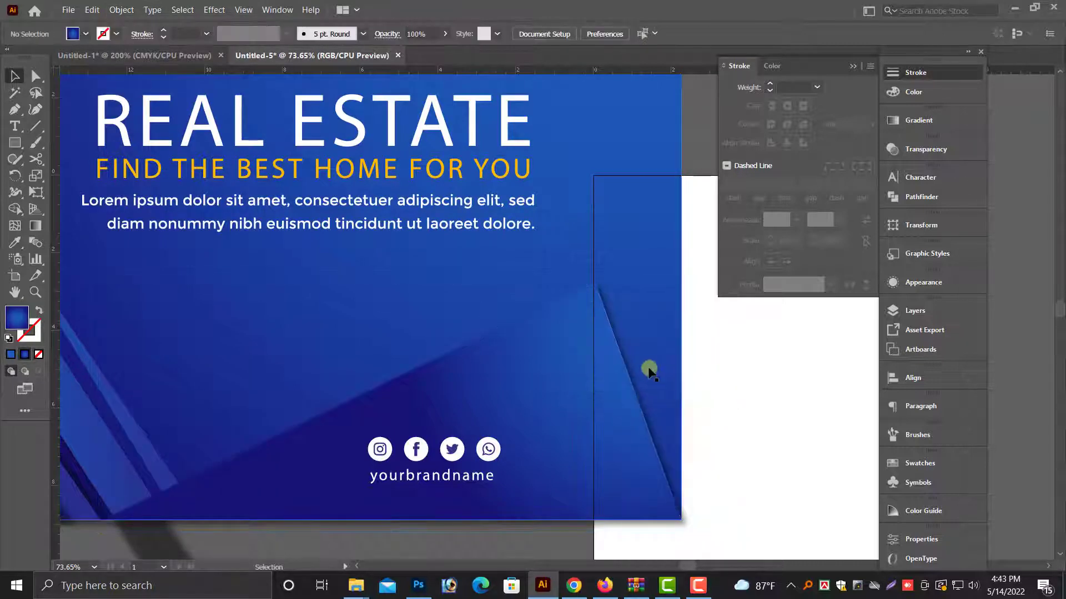
Resize the shadow image from its top and left sides to fit the banner
left_click(641, 369)
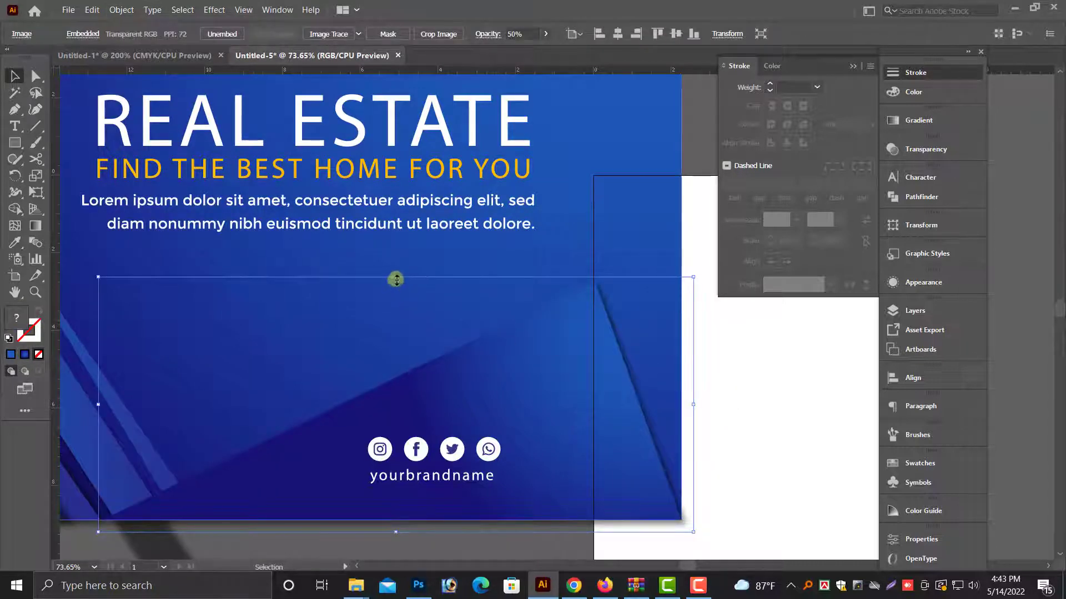
left_click_drag(395, 274, 397, 272)
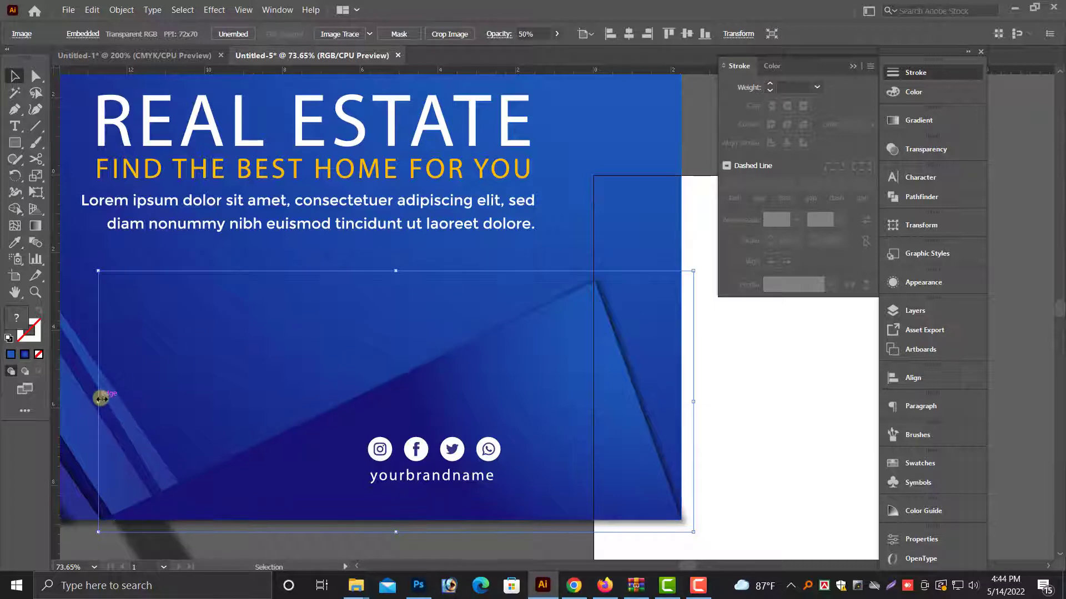
left_click_drag(102, 404, 100, 393)
left_click(722, 434)
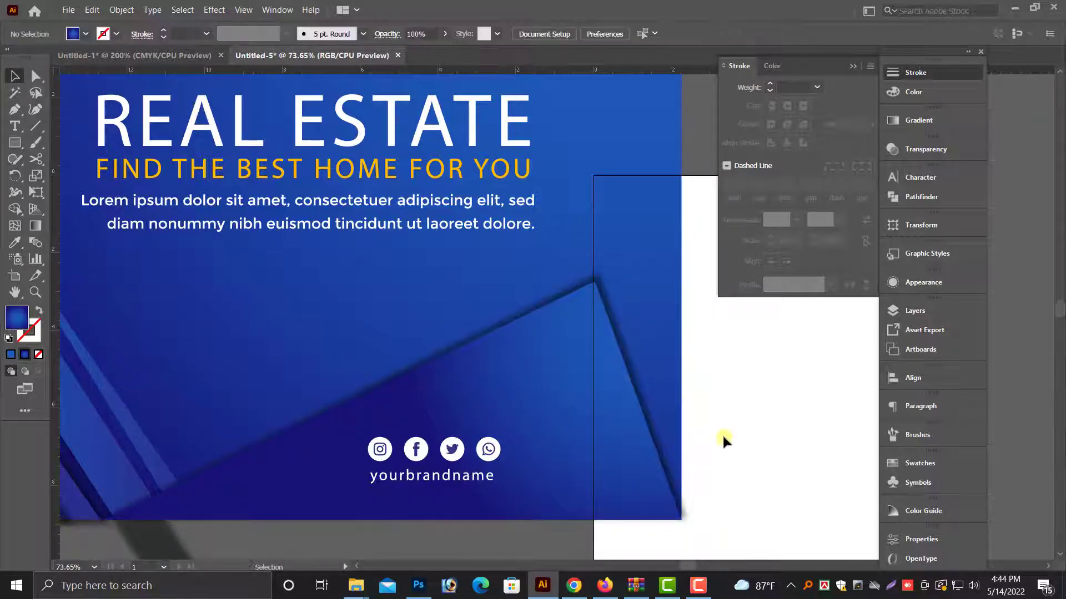
key("ctrl+minus")
key("ctrl+minus")
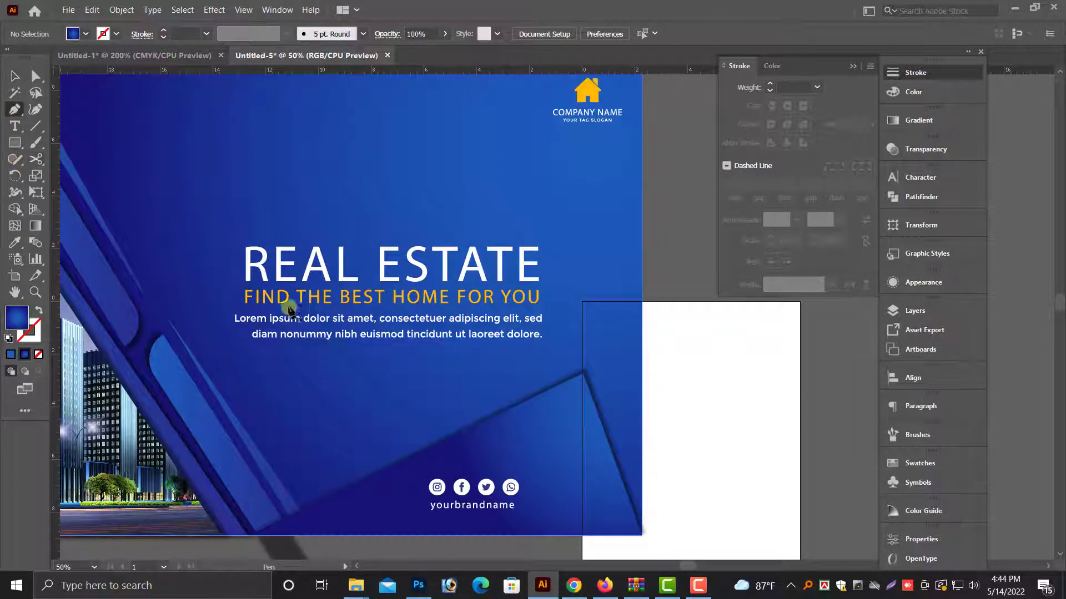
Close a Pen triangle from the right edge, peaking above the social icons, to the bottom-left
scroll(289, 310, "down", 1)
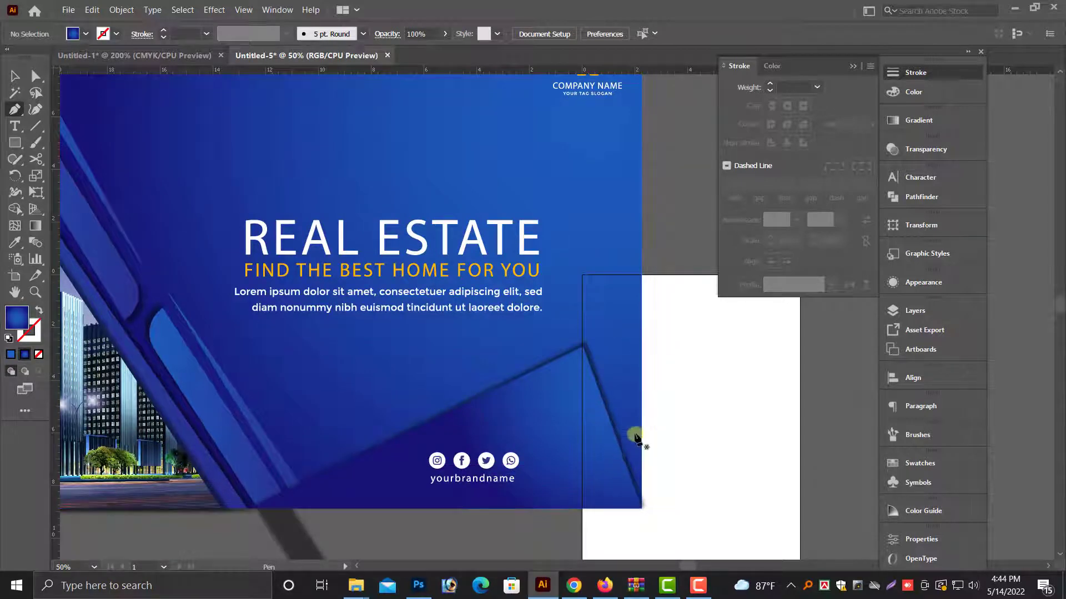
left_click(502, 353)
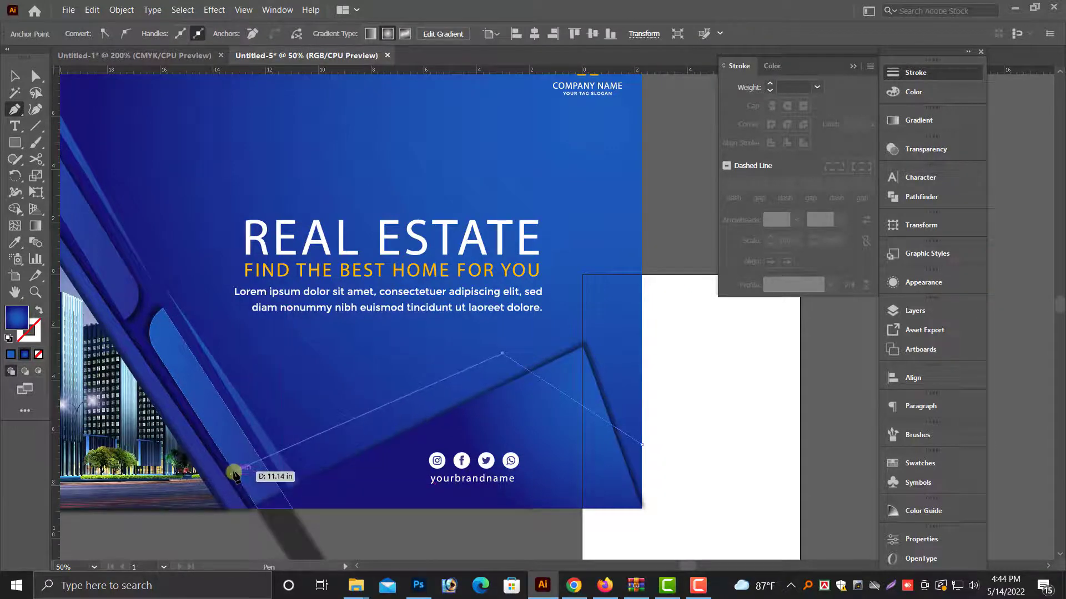
left_click(258, 508)
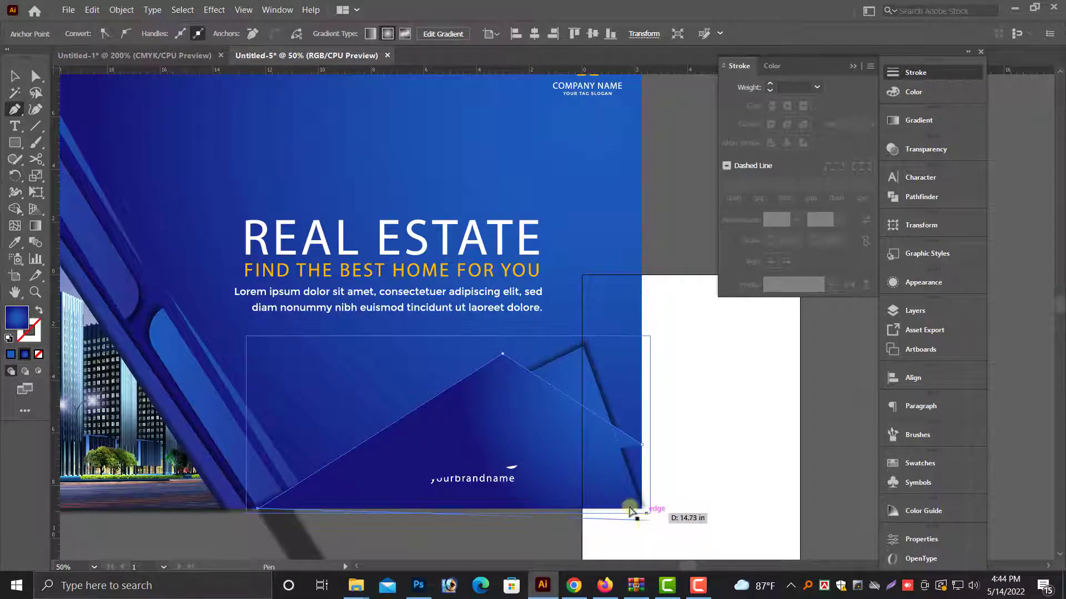
scroll(664, 488, "up", 5)
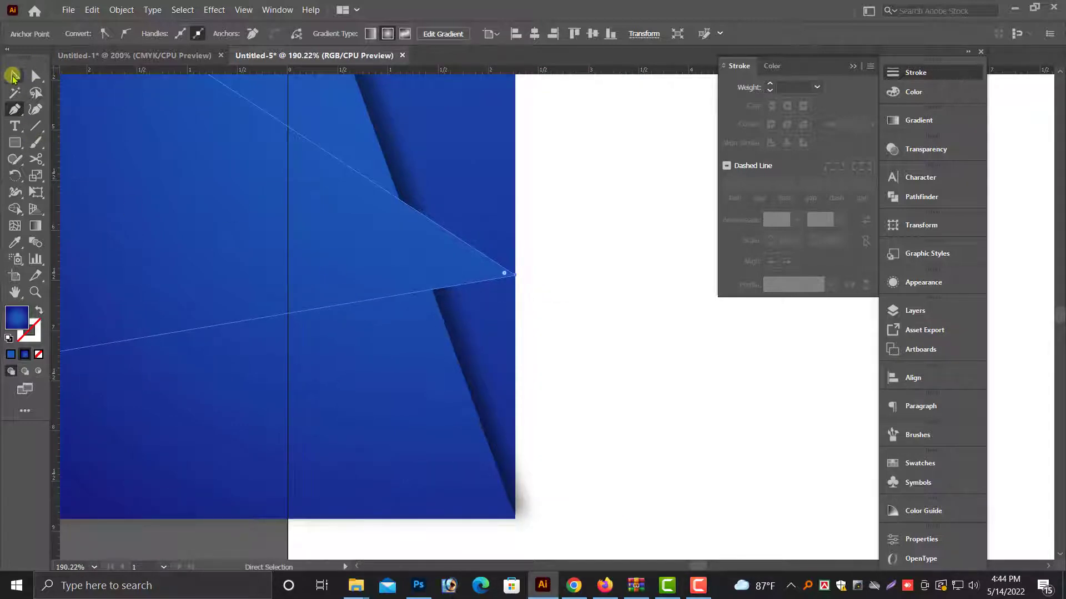
left_click(13, 76)
Zoom back out to the banner and reselect the new triangle
key("ctrl+minus")
key("ctrl+minus")
key("ctrl+minus")
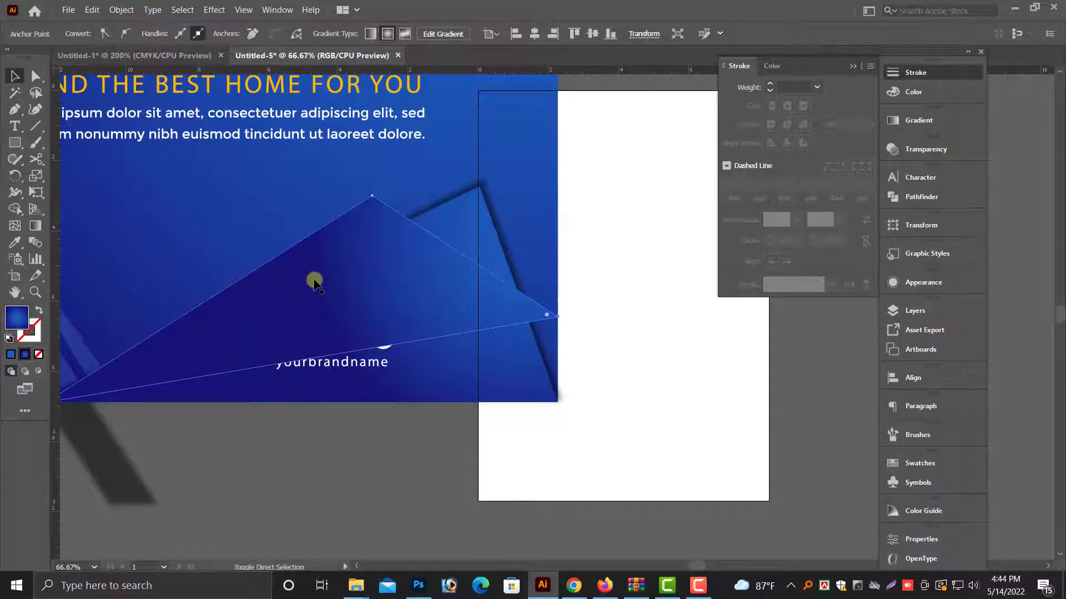
key("ctrl+shift+p")
left_click(831, 550)
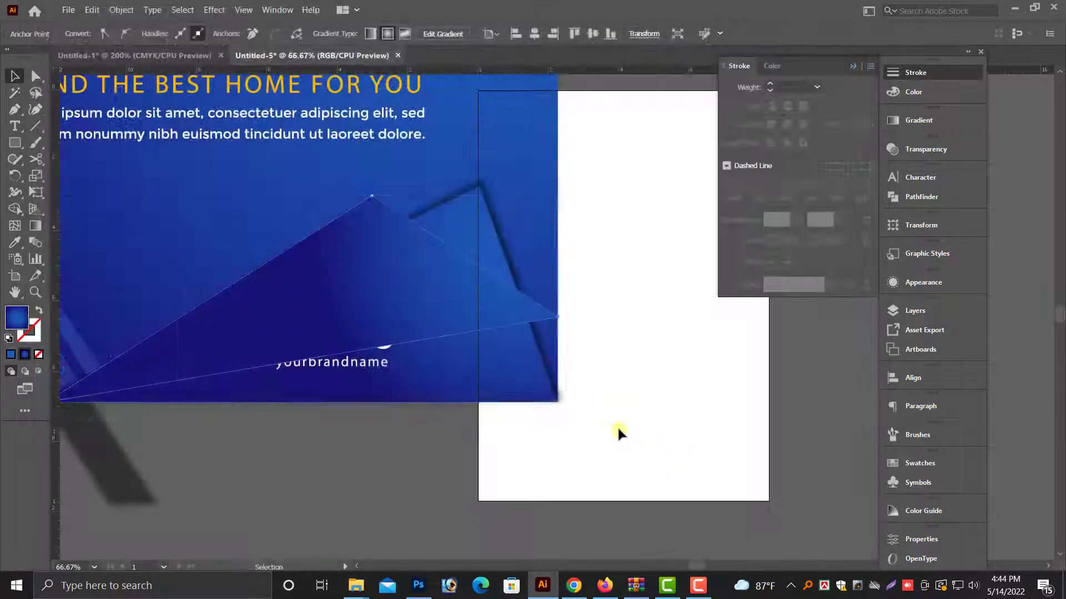
scroll(593, 405, "up", 2)
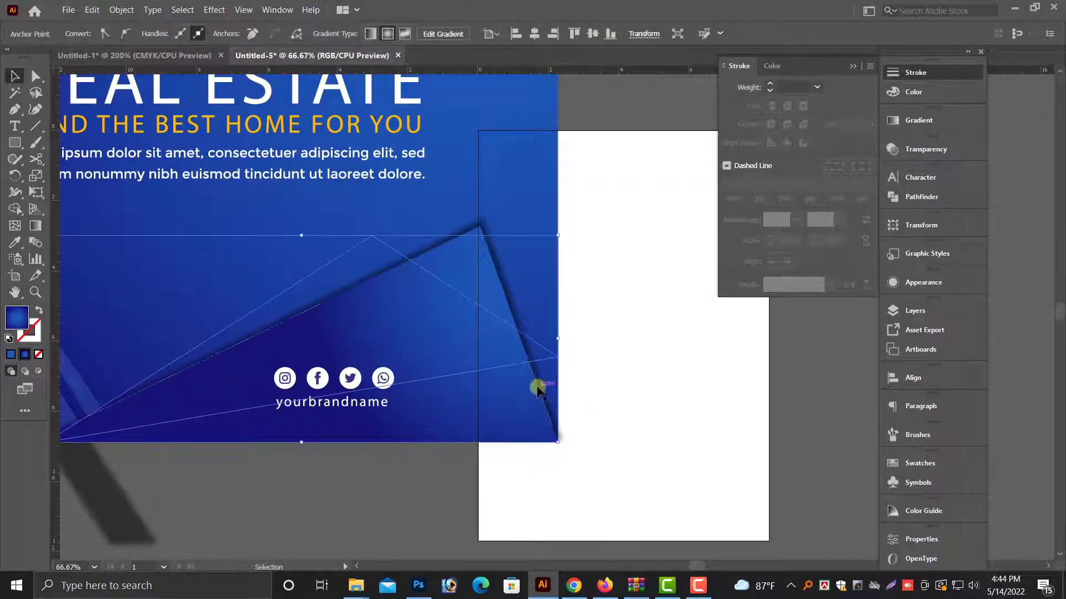
left_click(525, 202)
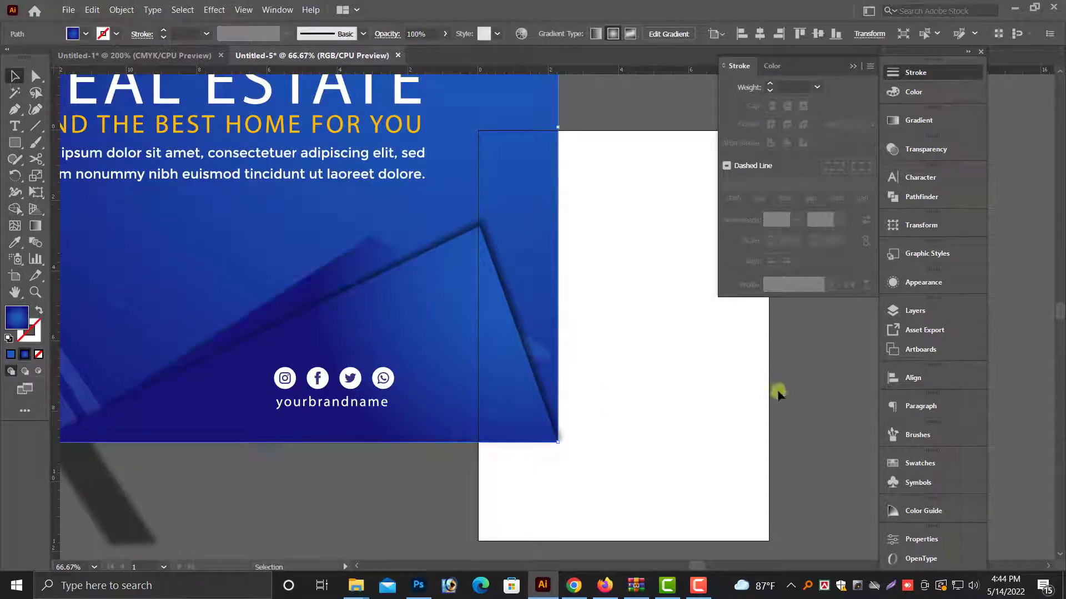
left_click(676, 404)
scroll(751, 415, "up", 3)
scroll(597, 412, "down", 1)
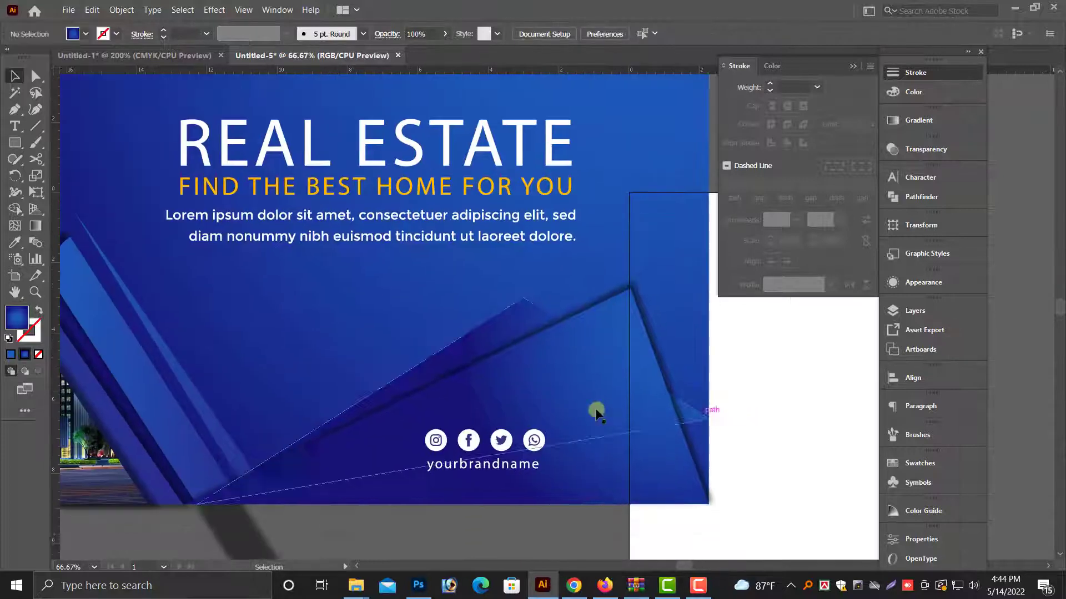
left_click(494, 330)
Give the triangle a default drop shadow and expand its appearance
left_click(214, 9)
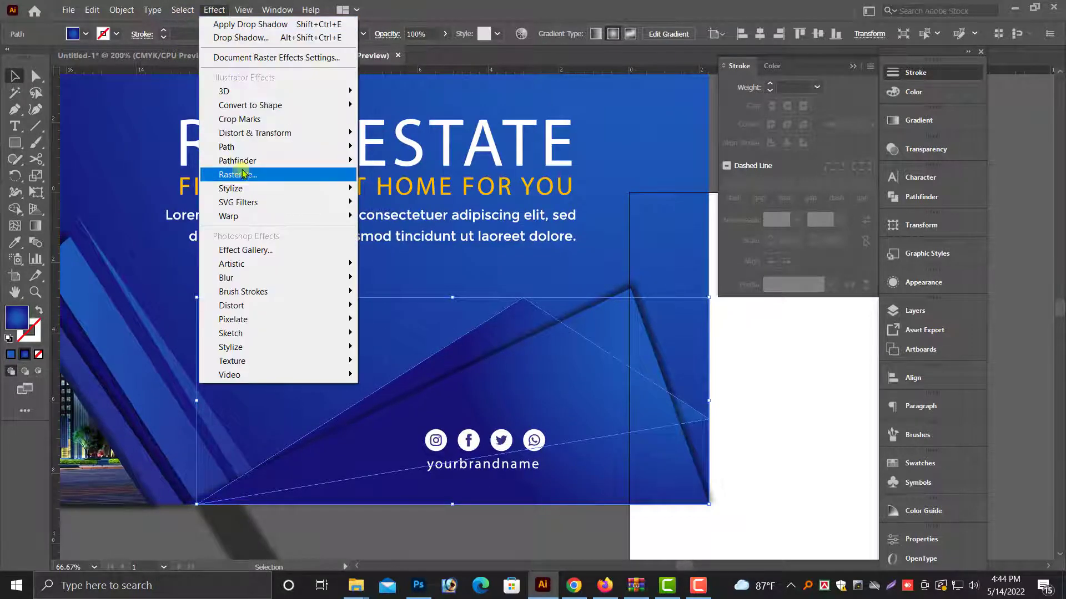
left_click(380, 181)
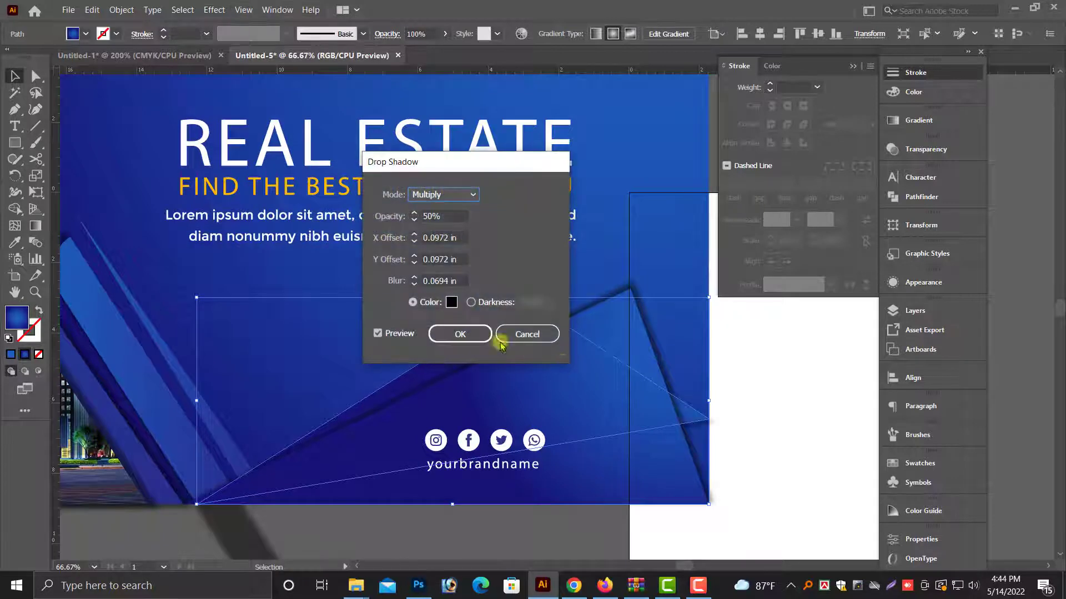
left_click(457, 328)
left_click(121, 9)
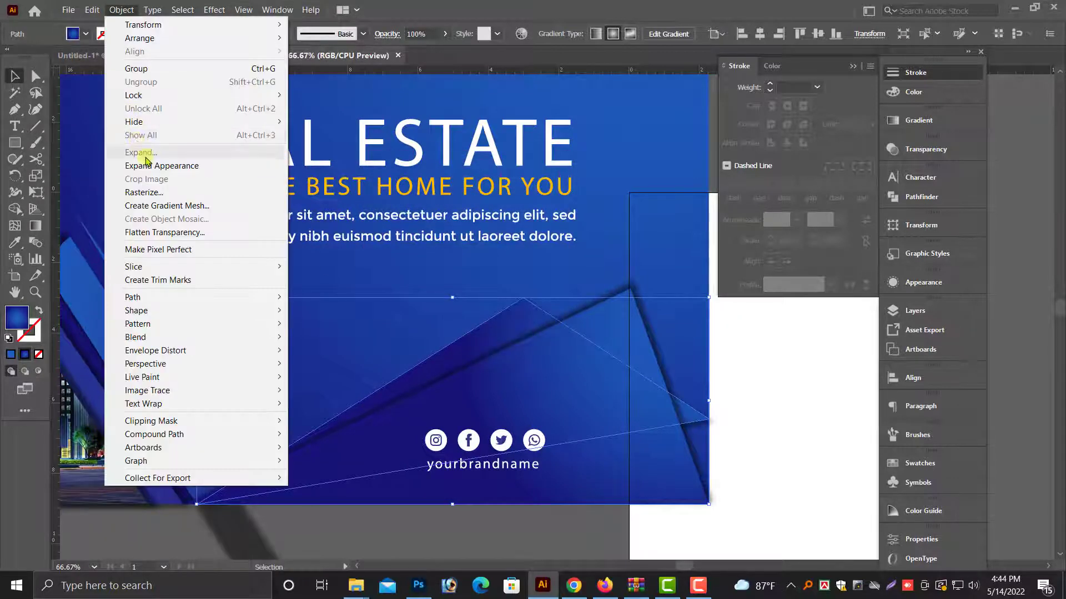
left_click(162, 166)
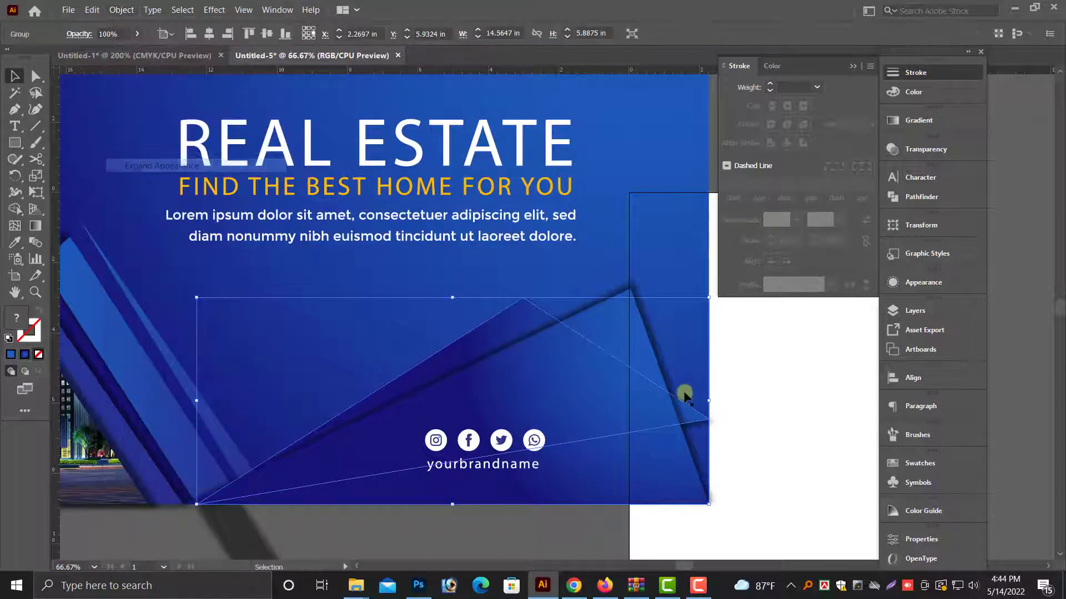
Reselect the shadowed triangle group and nudge its top edge
right_click(477, 350)
left_click(630, 467)
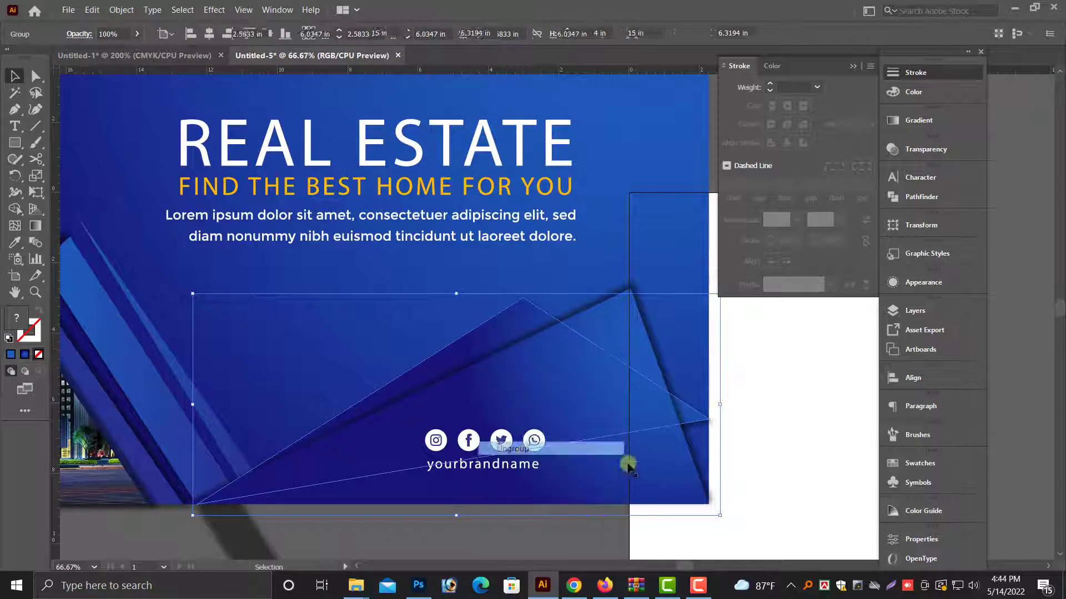
left_click(488, 328)
left_click(726, 404)
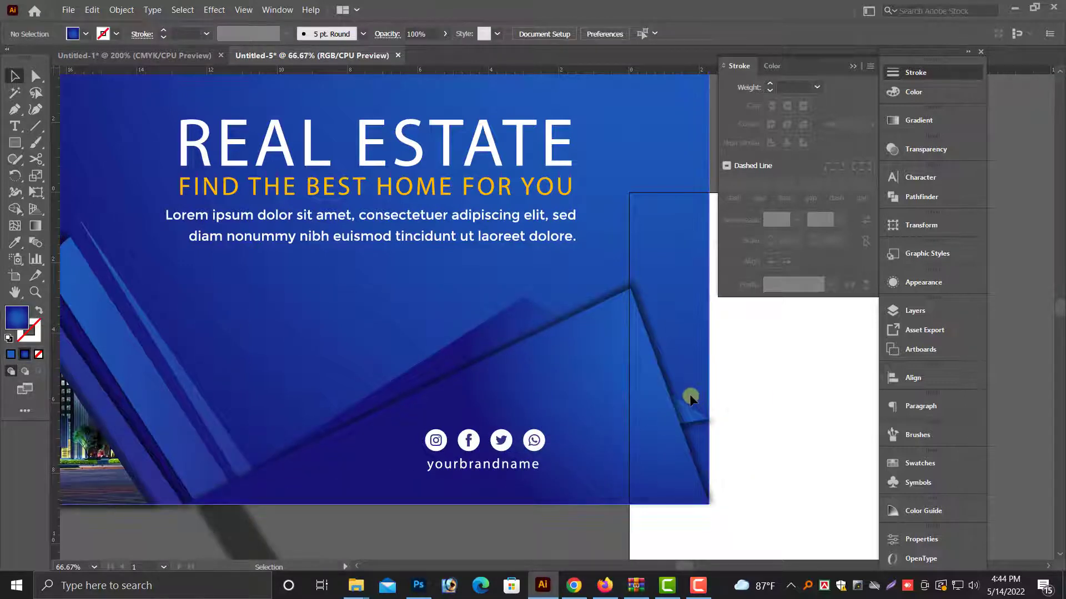
left_click(517, 295)
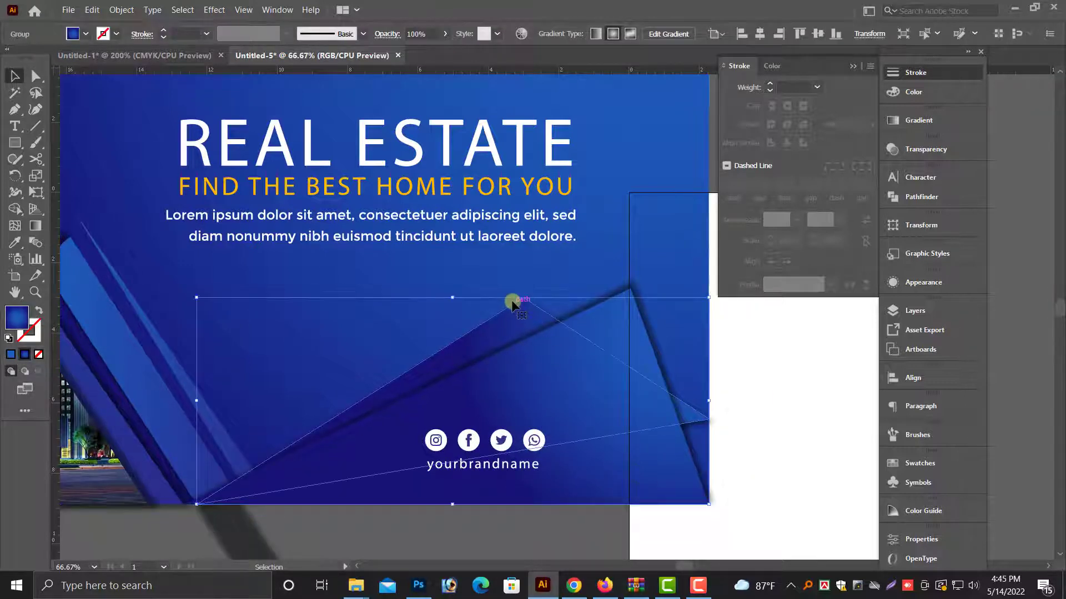
left_click_drag(454, 298, 454, 302)
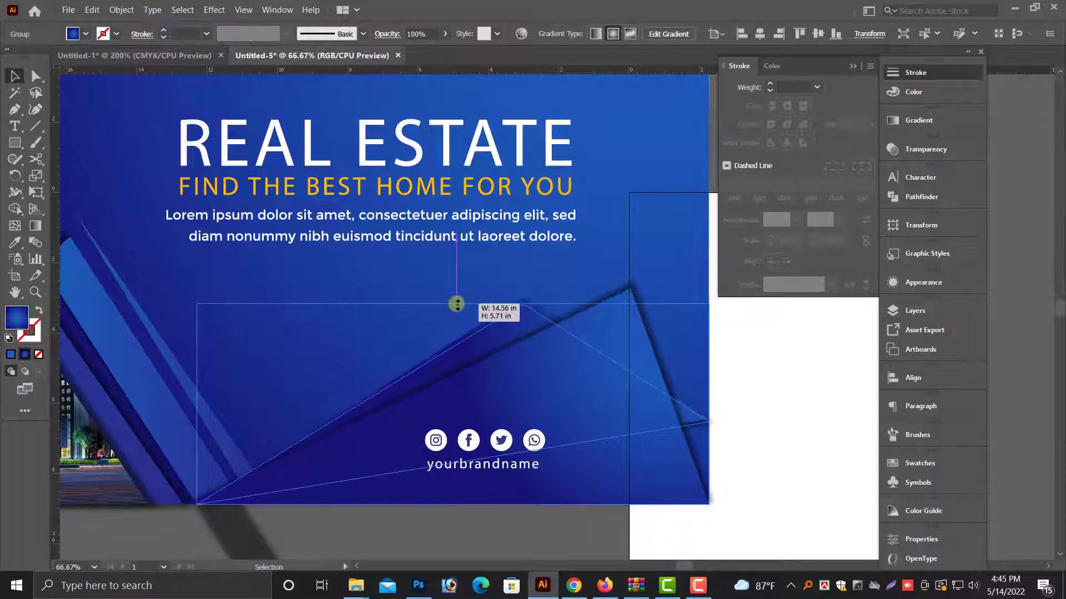
Raise the top edge of the semi-transparent overlay image, then zoom out to the banner
key("ctrl+equal")
key("ctrl+equal")
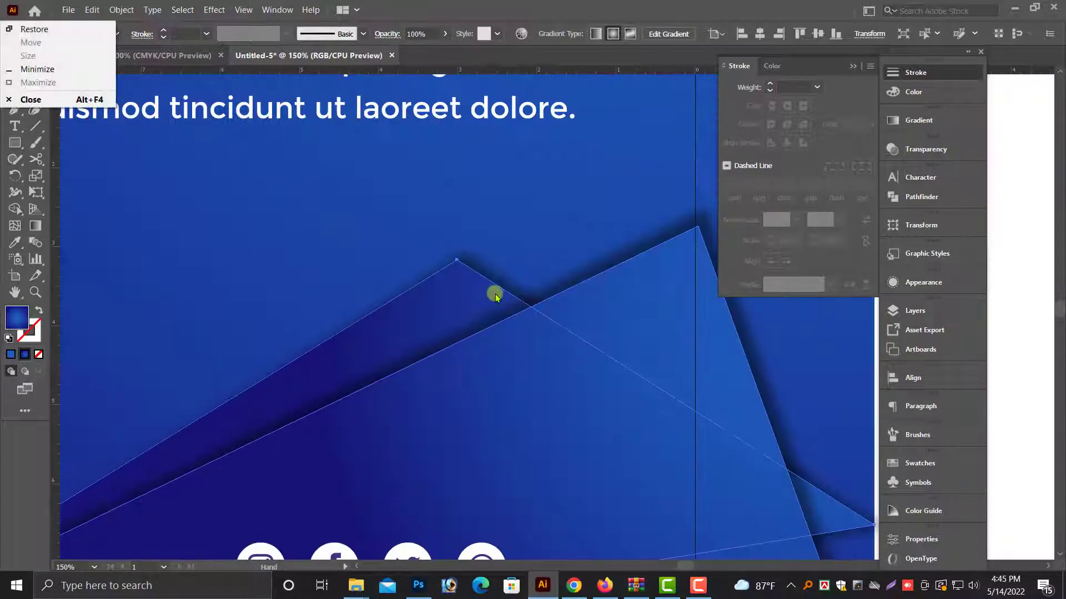
left_click(502, 281)
left_click_drag(310, 240, 307, 220)
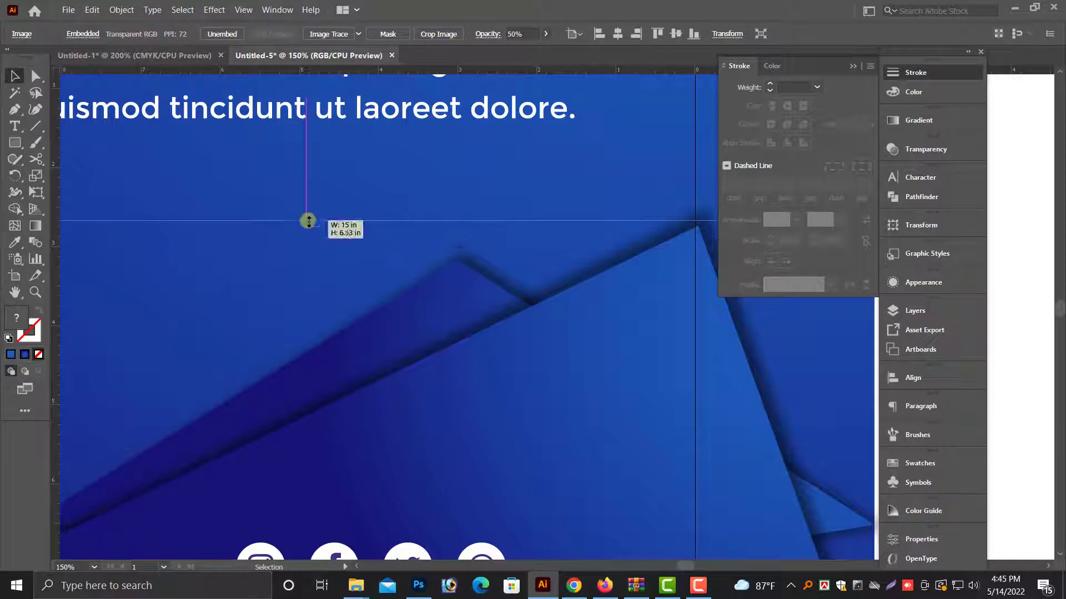
key("ctrl+minus")
key("ctrl+minus")
key("ctrl+minus")
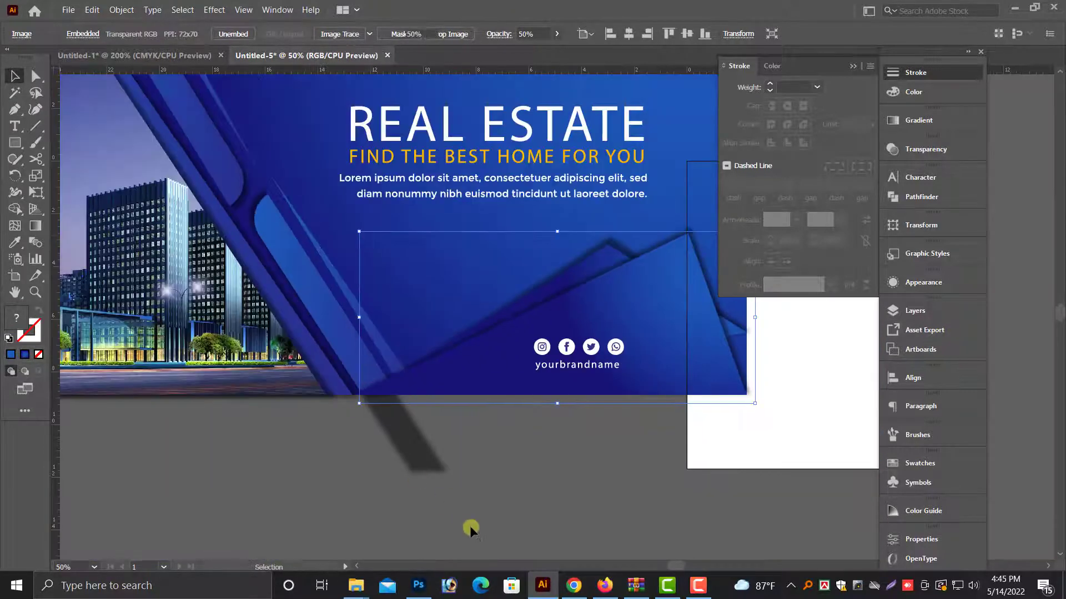
left_click(470, 525)
key("ctrl+minus")
scroll(481, 501, "up", 3)
scroll(613, 416, "up", 3)
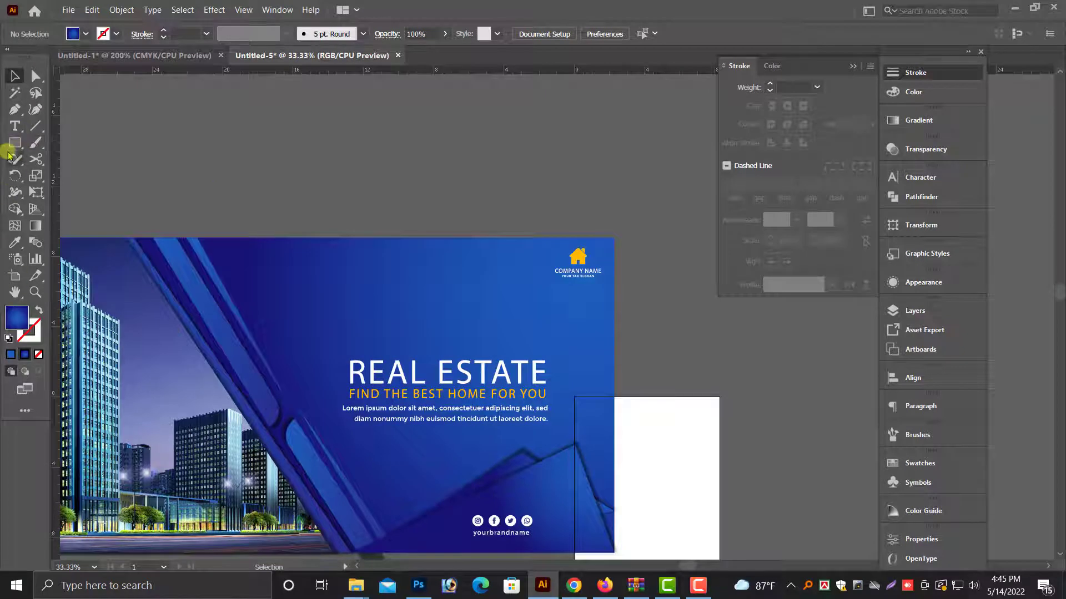
Delete a stray rectangle and draw a circle above the banner
left_click_drag(433, 117, 556, 241)
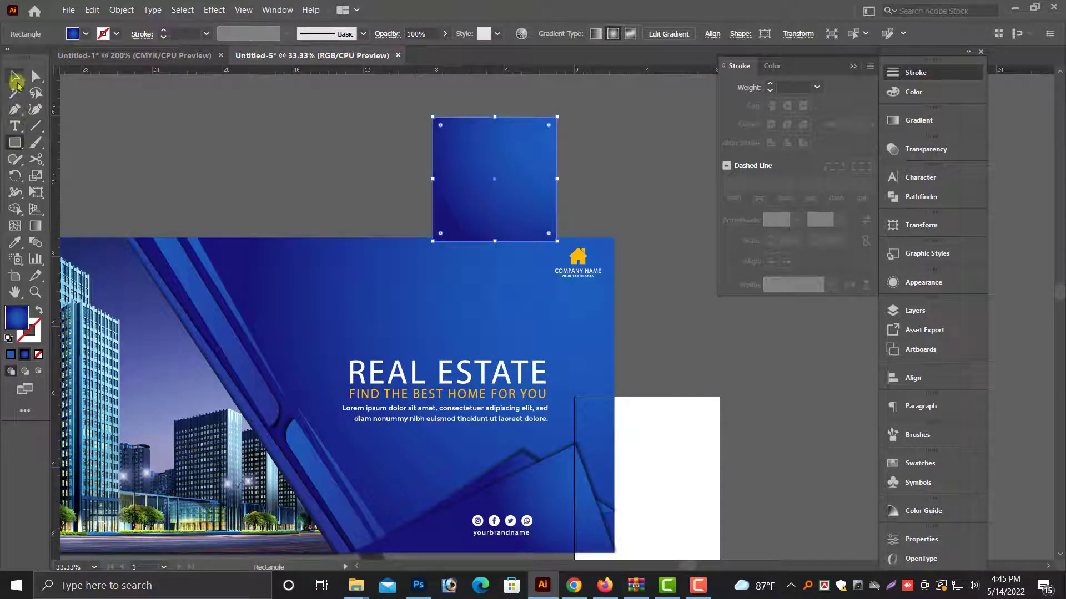
left_click(15, 78)
key("Delete")
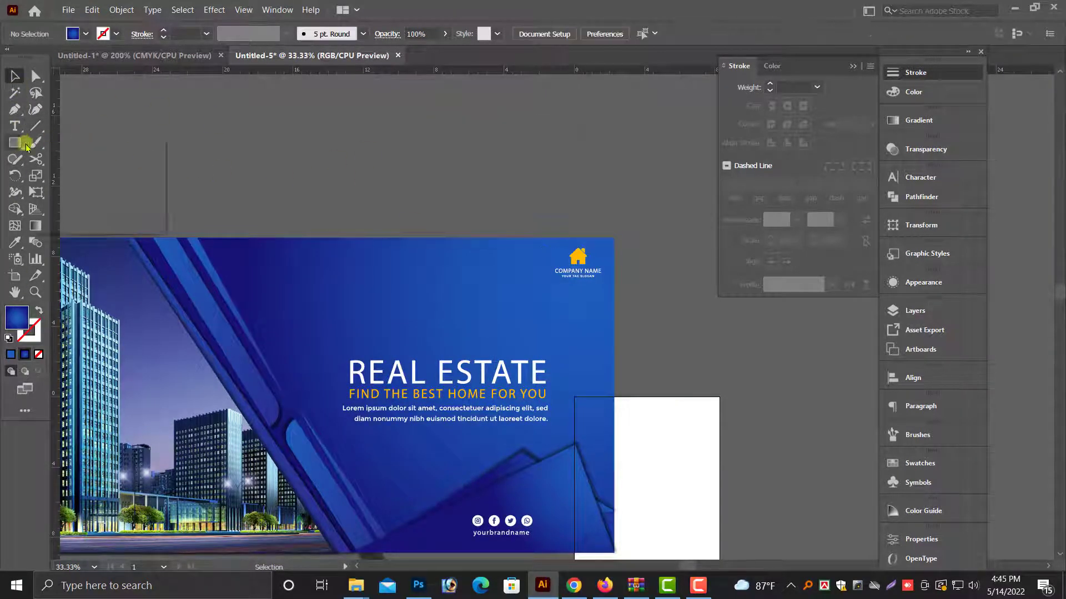
left_click_drag(26, 148, 65, 174)
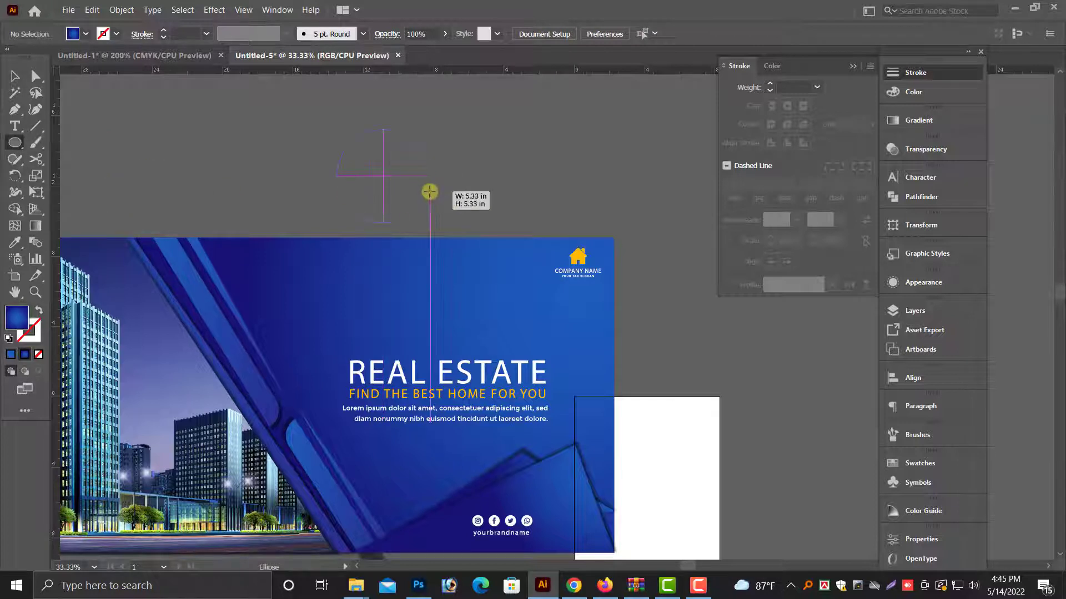
left_click_drag(429, 192, 433, 186)
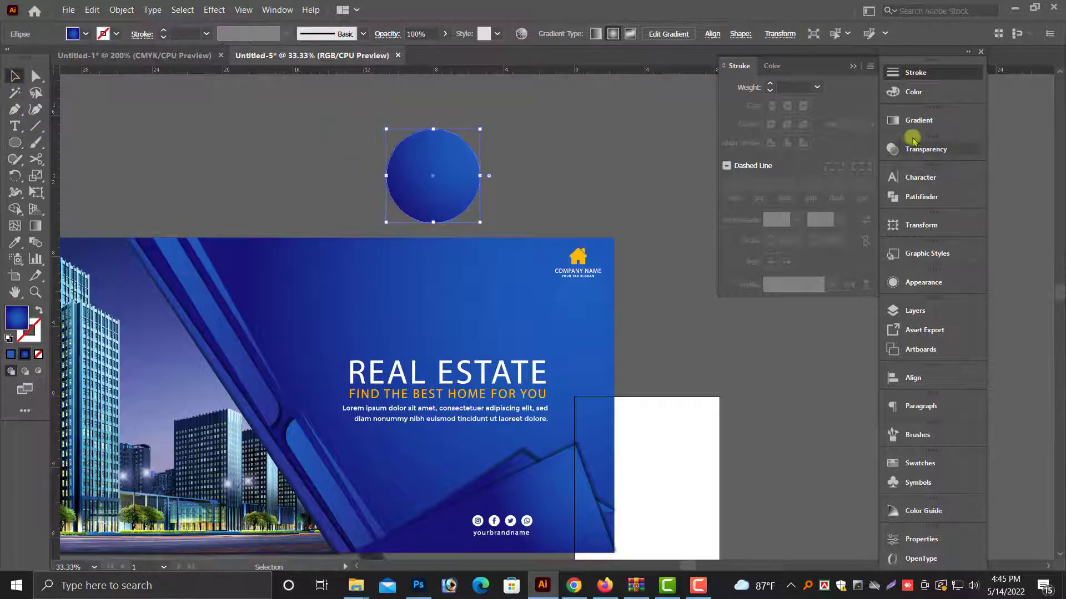
Fill the circle with a gradient ending in black and shift its midpoint darker
left_click(919, 120)
scroll(641, 248, "up", 1)
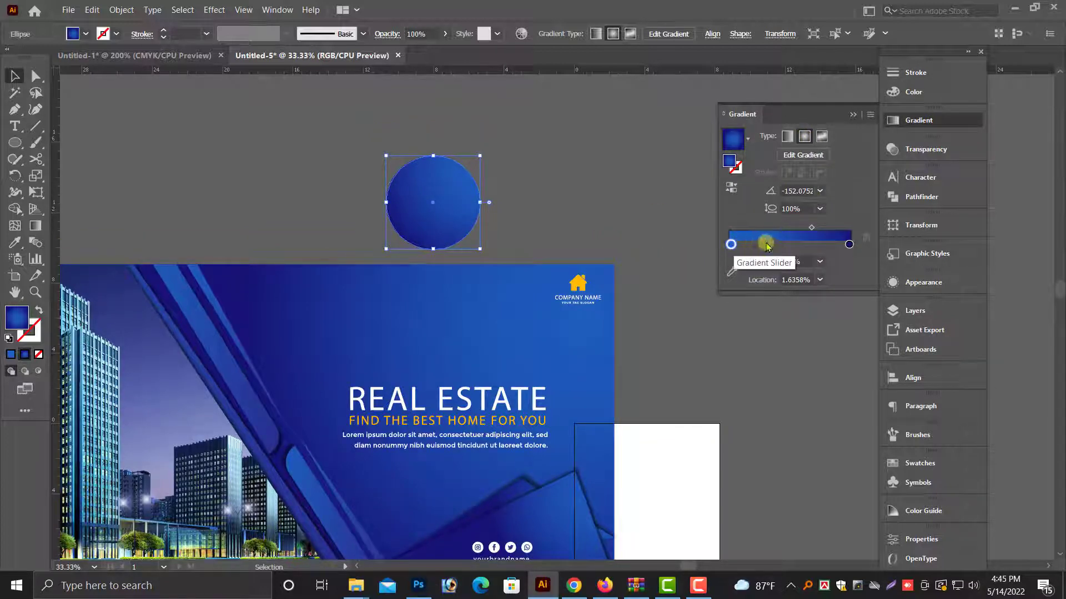
left_click(914, 93)
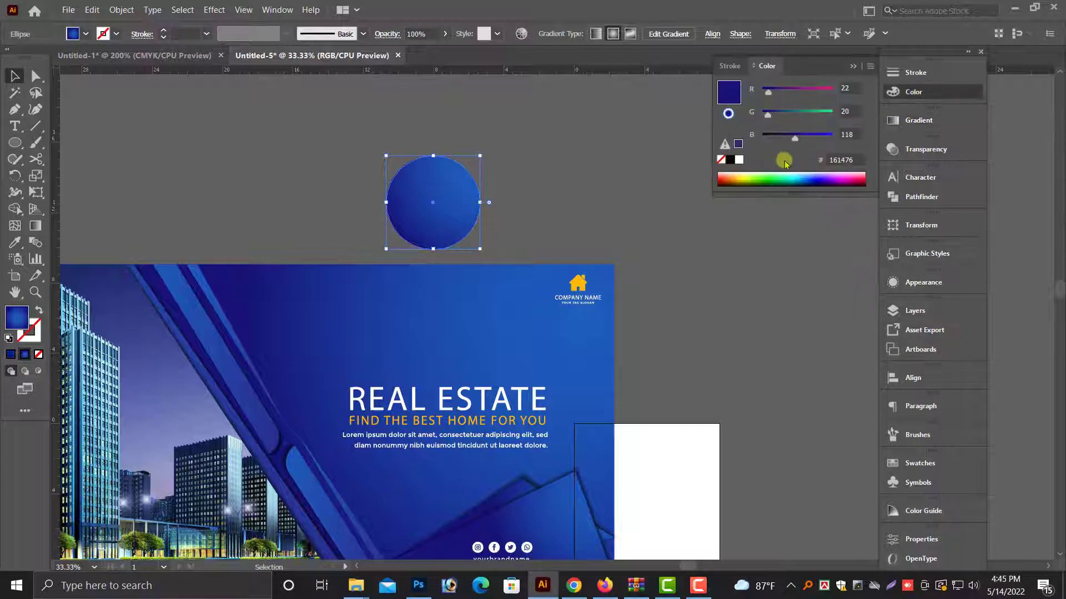
left_click(730, 160)
key("ctrl+plus")
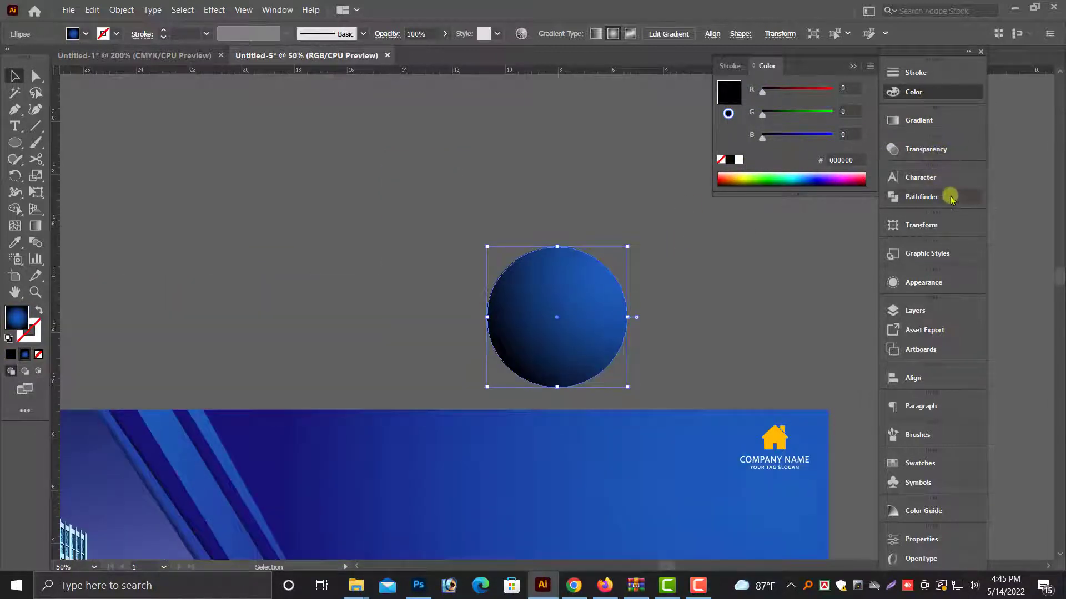
left_click(920, 121)
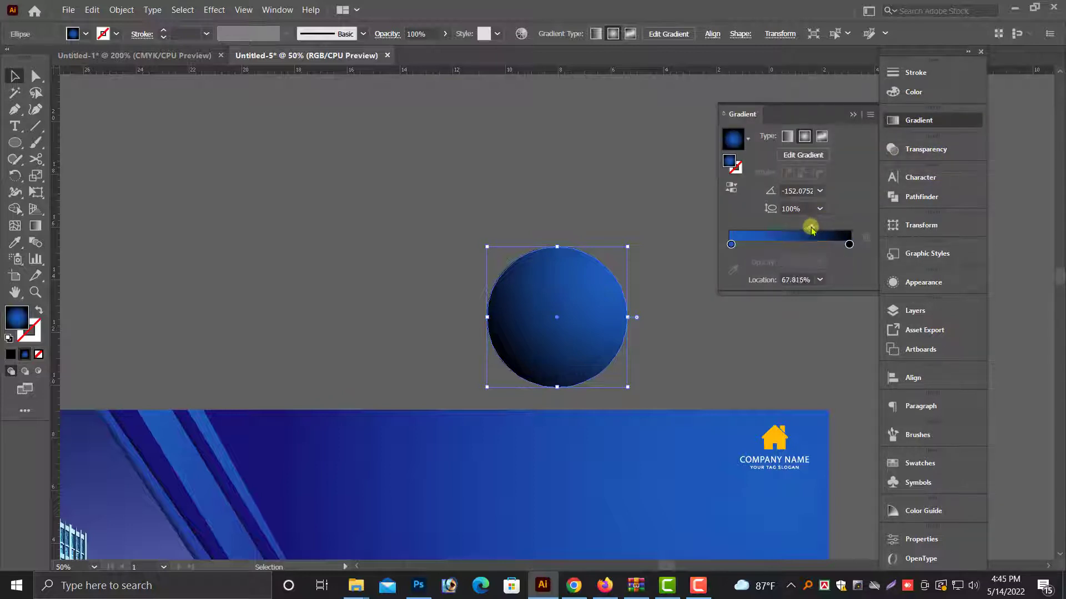
left_click_drag(810, 228, 796, 228)
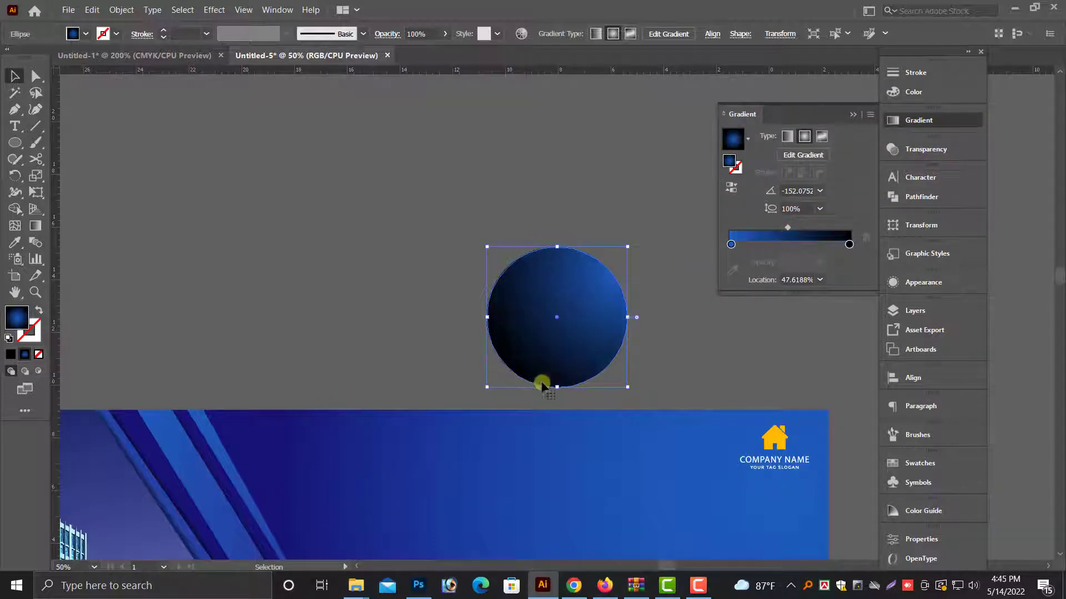
Angle the circle's gradient toward the upper right with the dark end at lower left
left_click(36, 226)
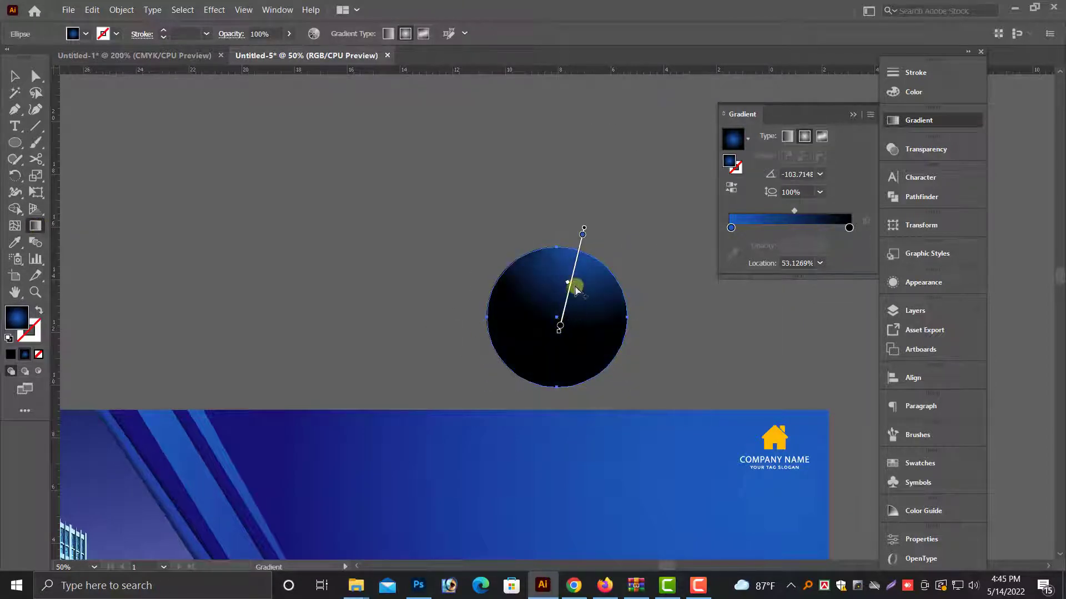
left_click_drag(626, 233, 575, 329)
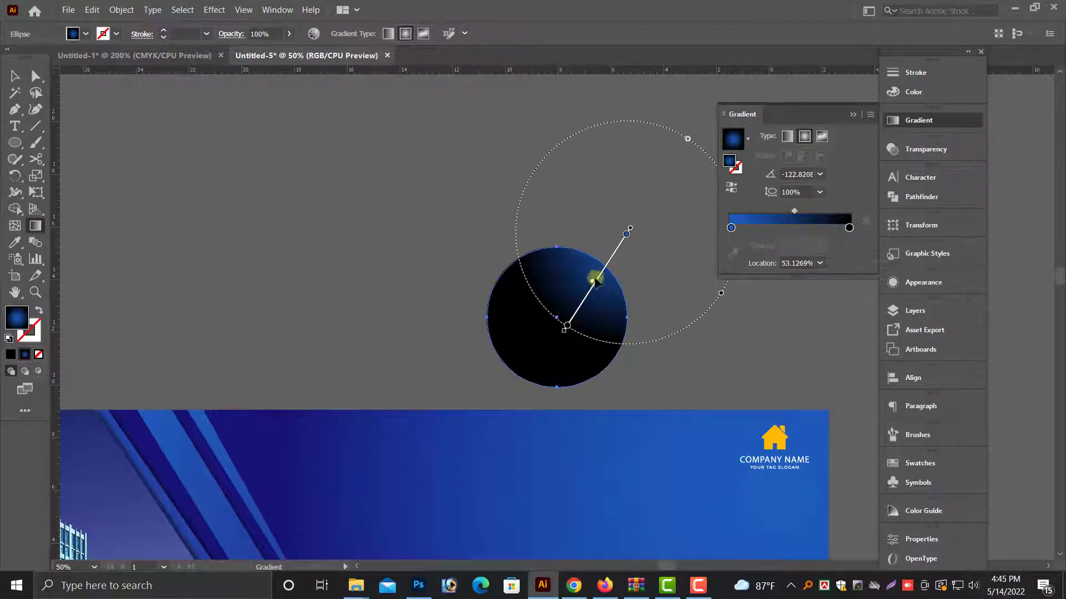
left_click(565, 327)
left_click_drag(605, 262, 577, 303)
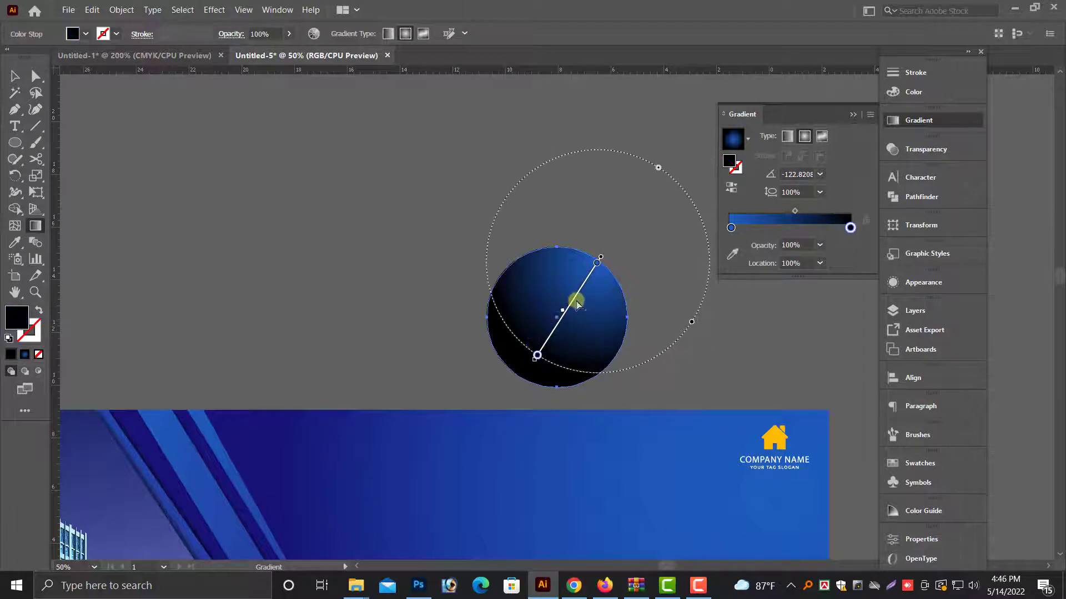
left_click(15, 76)
scroll(522, 370, "up", 2)
Try Screen, Color Dodge, Color Burn and Overlay on the circle, settling on Difference
left_click(625, 395)
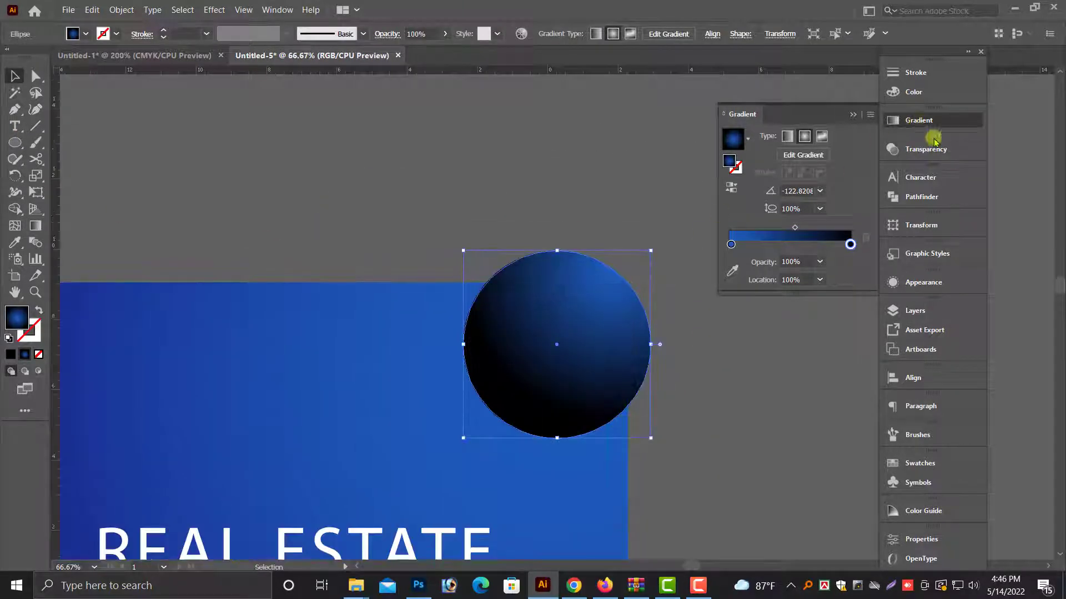
left_click(929, 145)
left_click(753, 164)
left_click(746, 263)
left_click(753, 164)
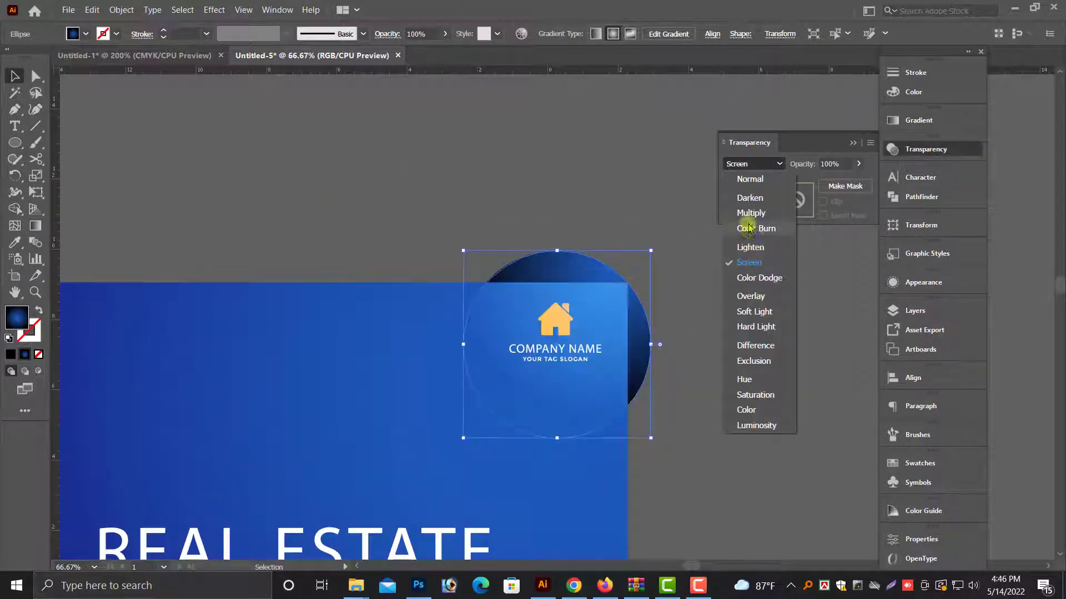
left_click(758, 277)
left_click(753, 164)
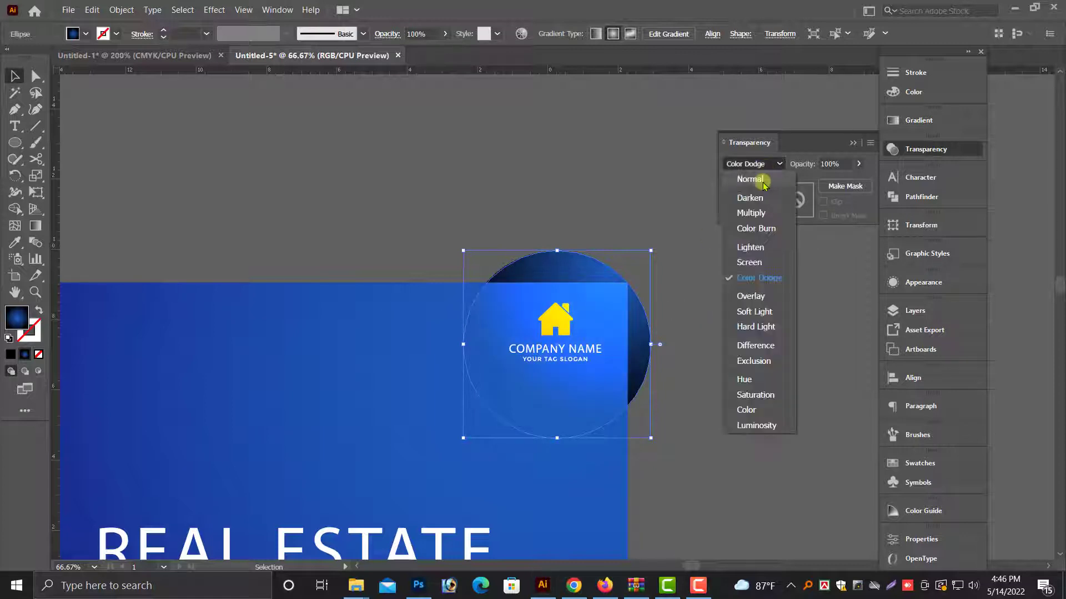
left_click(754, 228)
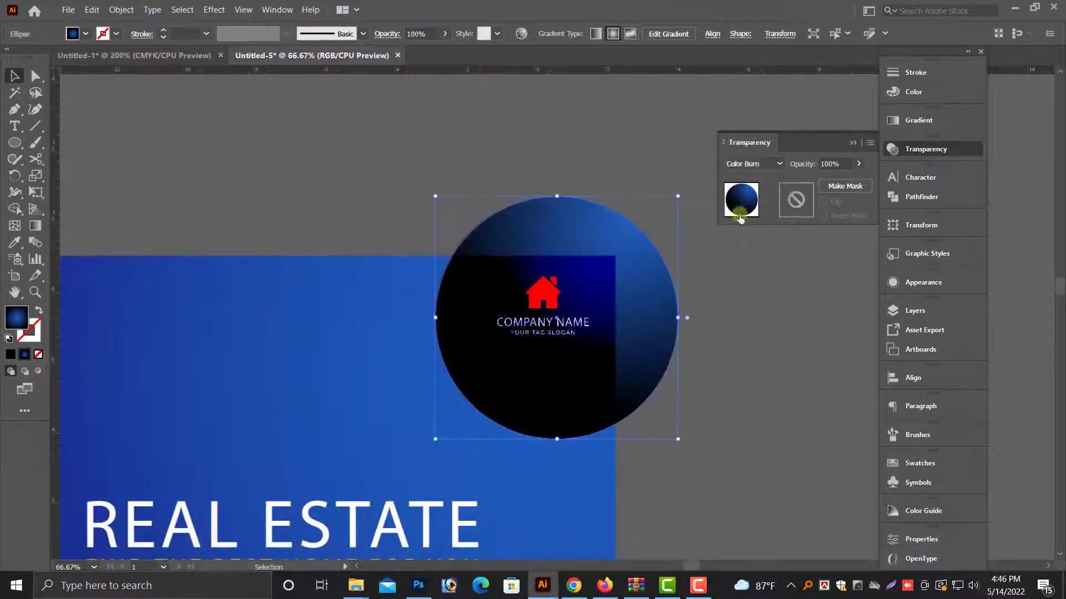
left_click(753, 164)
left_click(760, 297)
left_click(753, 163)
left_click(756, 343)
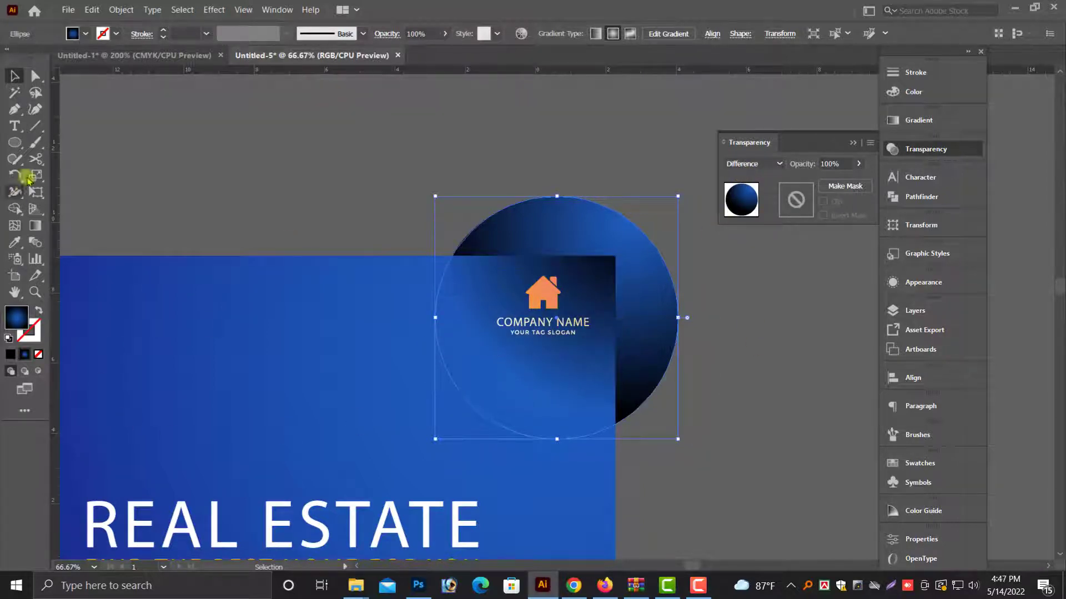
Enlarge the circle toward the lower left and redraw its gradient along a new diagonal
left_click_drag(435, 439, 387, 475)
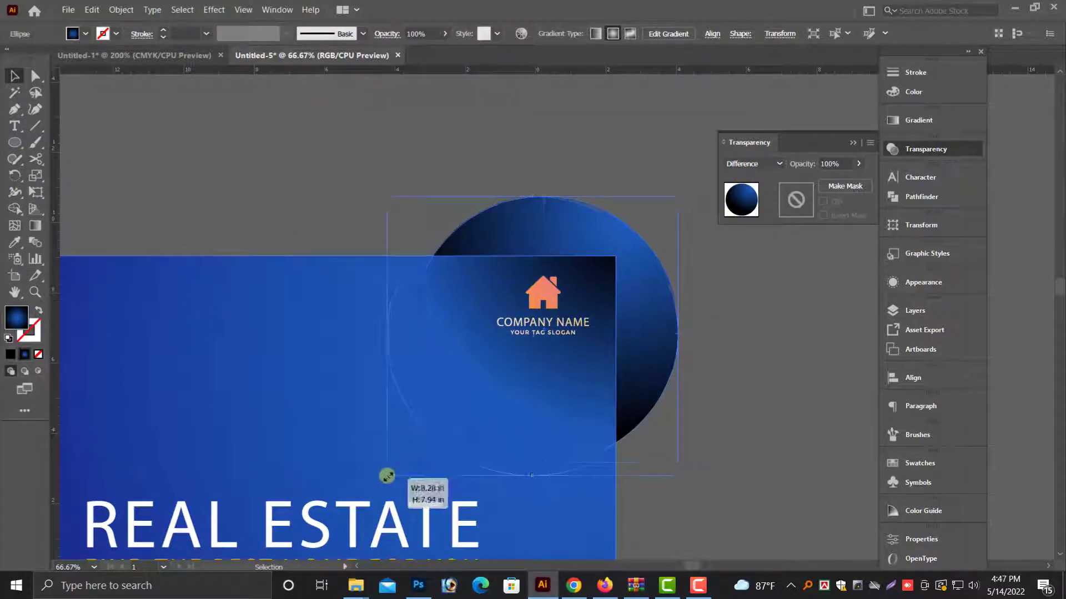
scroll(538, 428, "down", 1)
left_click(34, 225)
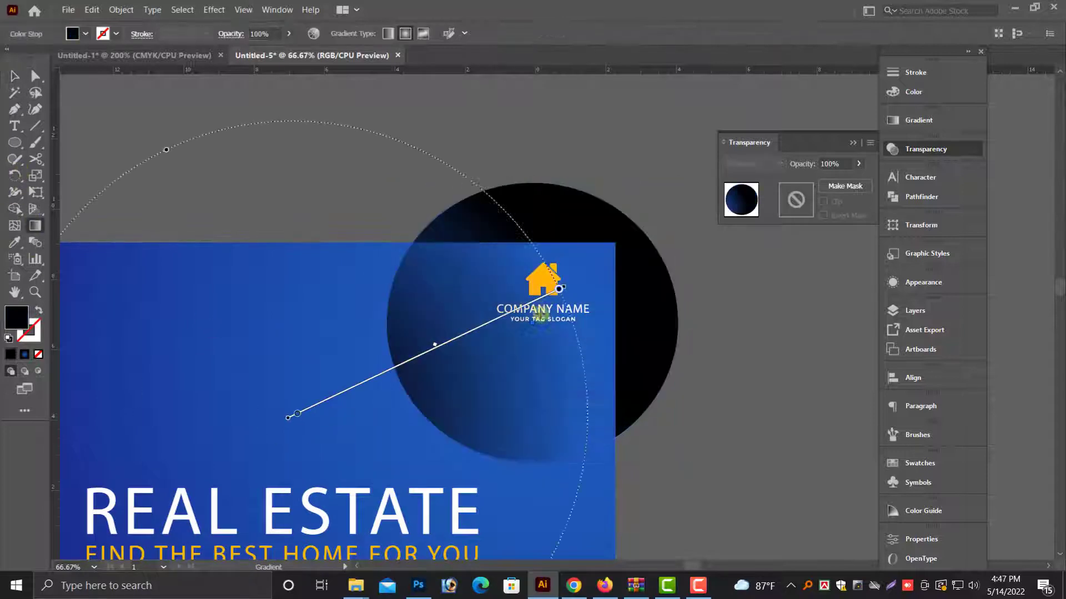
mouse_move(488, 403)
left_mouse_down()
mouse_move(620, 208)
mouse_move(598, 256)
left_mouse_up()
left_click(15, 75)
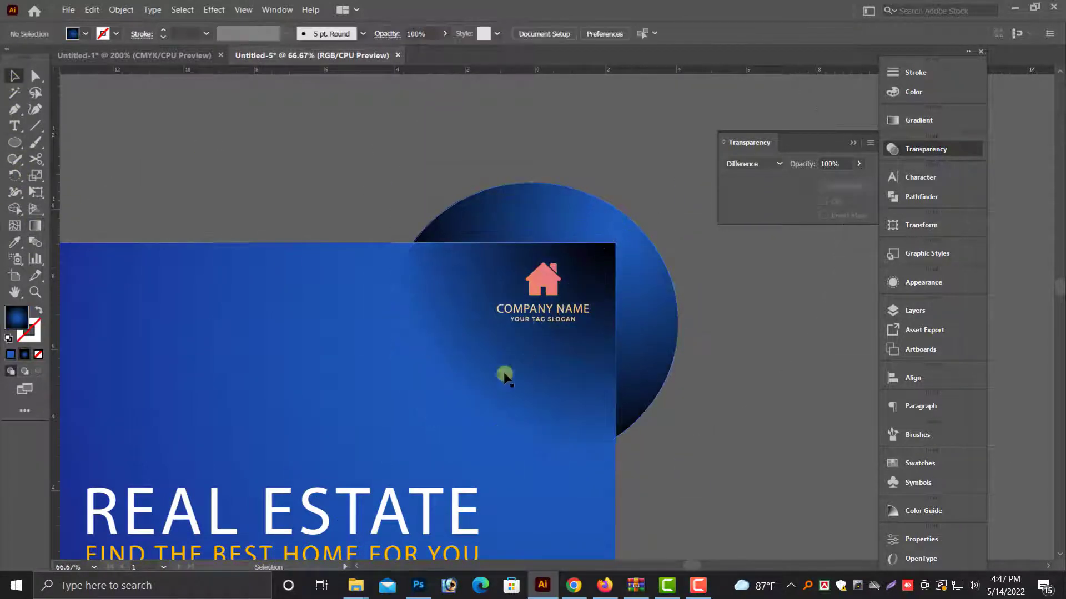
Check the circle and logo in Outline view, then zoom out
left_click(499, 373)
key("ctrl+y")
left_click(535, 280)
key("ctrl+y")
key("ctrl+minus")
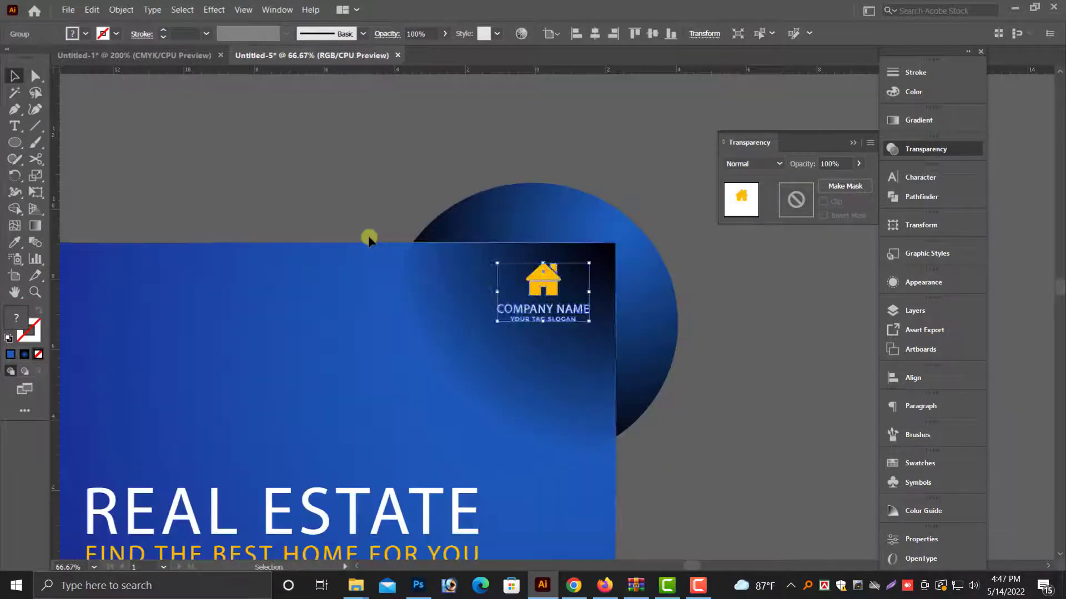
key("ctrl+minus")
Move the circle's gradient centre toward the upper right and view the whole banner
left_click(549, 351)
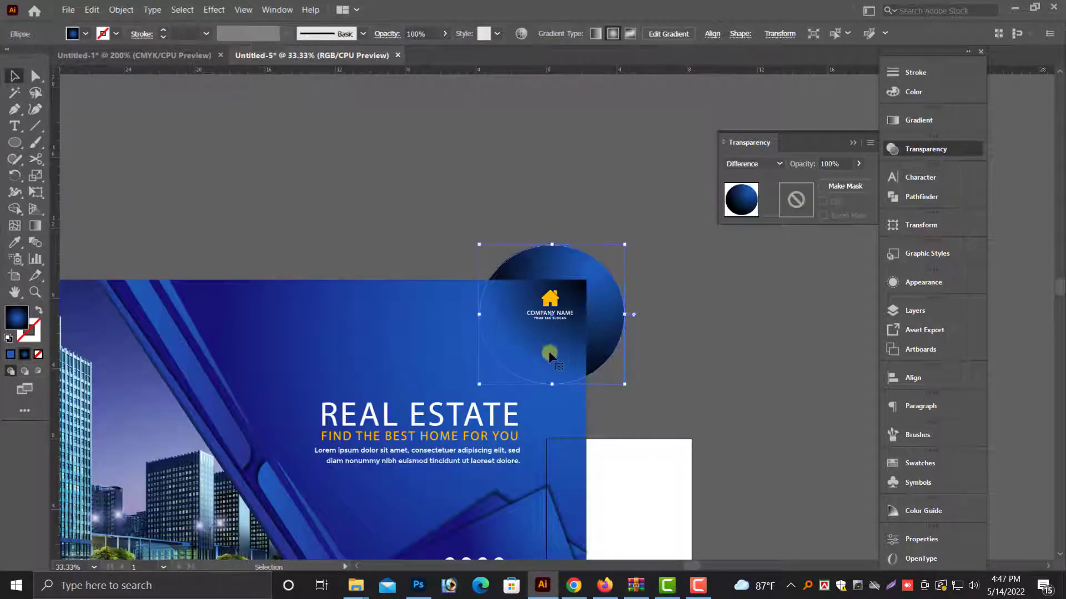
left_click(32, 228)
left_click_drag(535, 350, 543, 341)
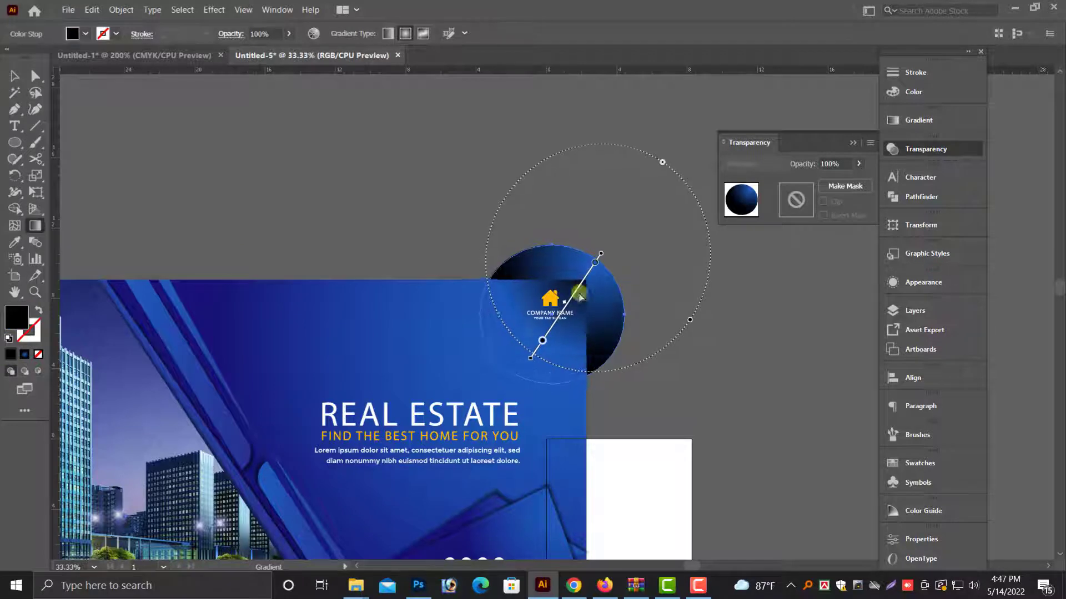
left_click(511, 366)
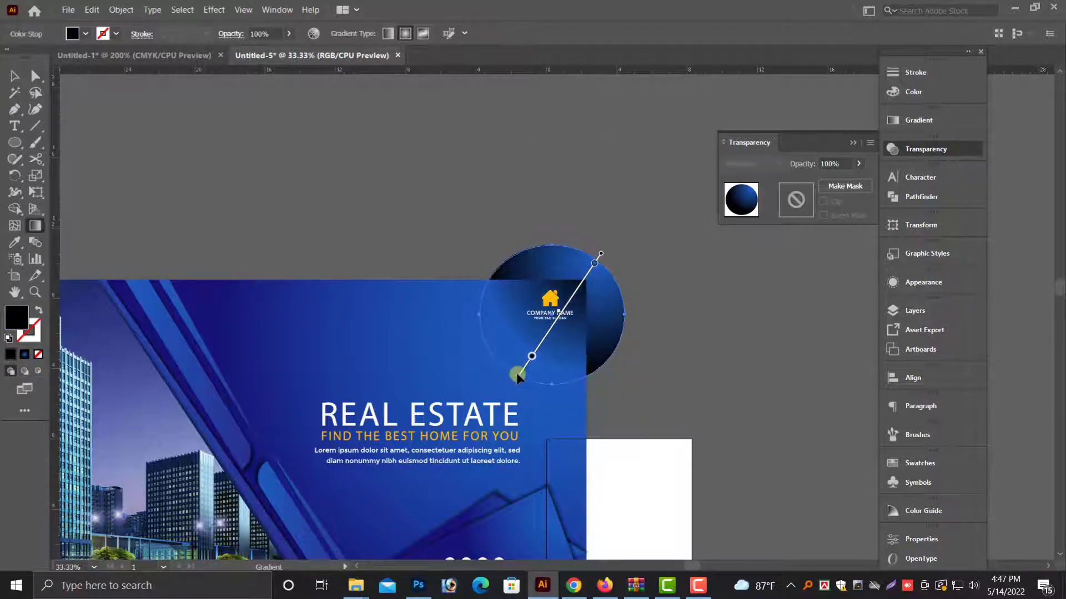
key("v")
left_click(265, 121)
key("ctrl+minus")
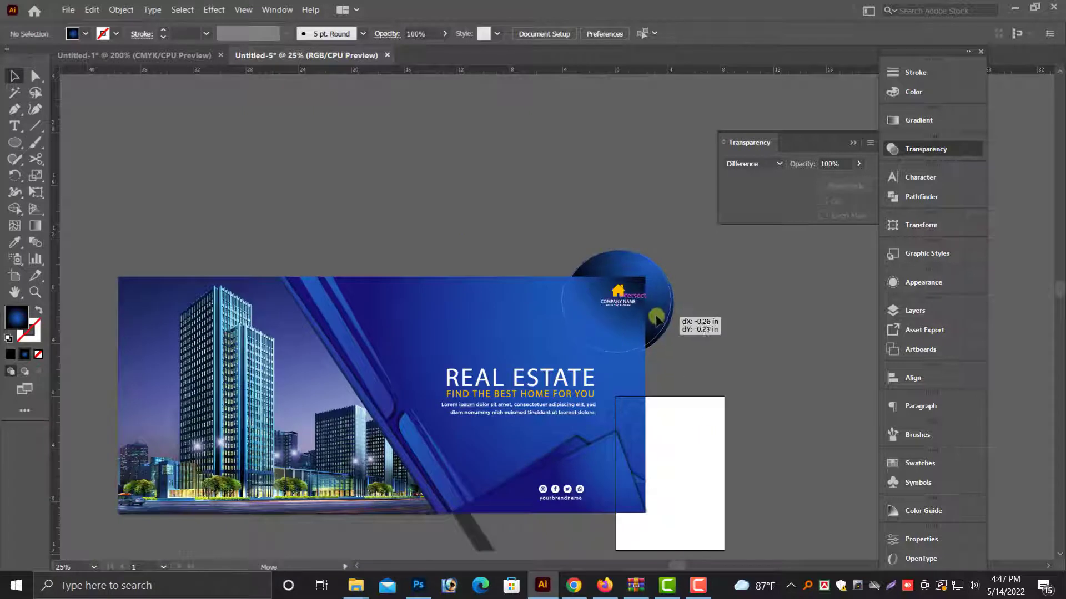
Move the circle to the top-right corner and fade its gradient's dark end to 0% opacity
left_click_drag(656, 318, 651, 319)
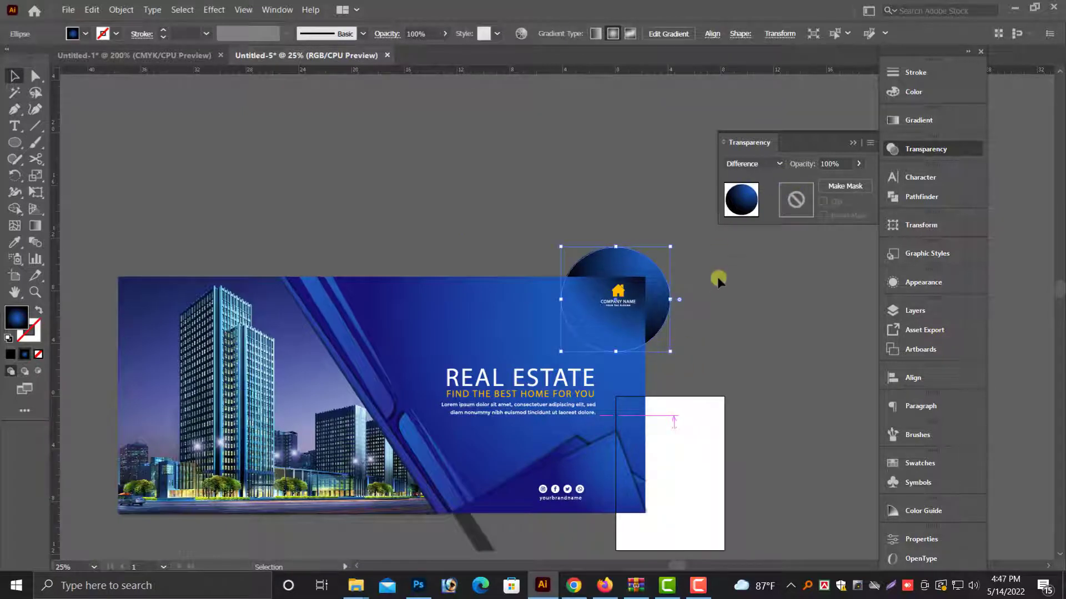
left_click(918, 120)
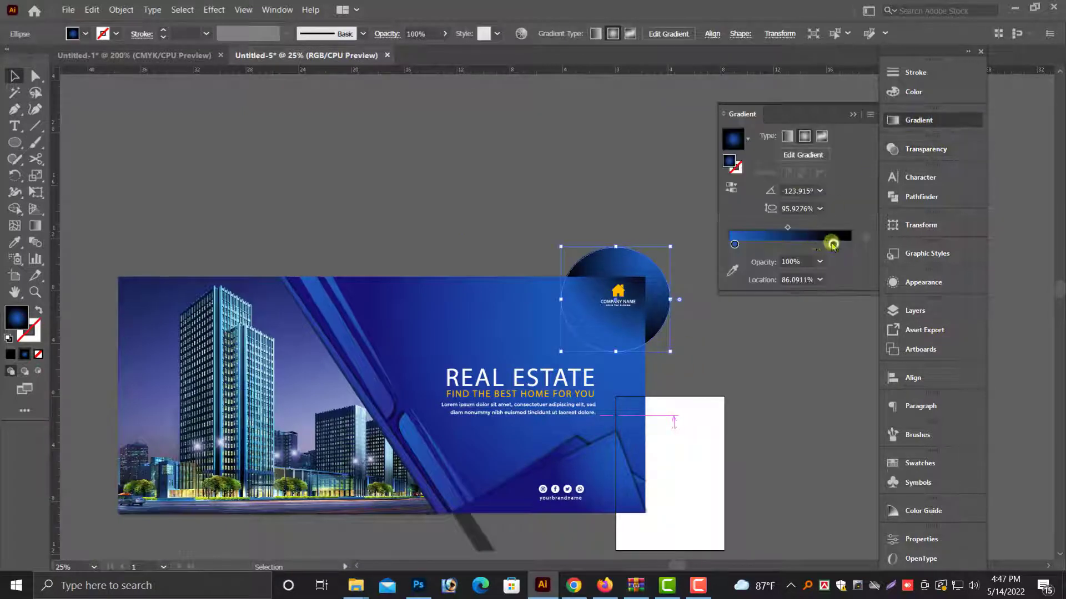
type("0")
key("Return")
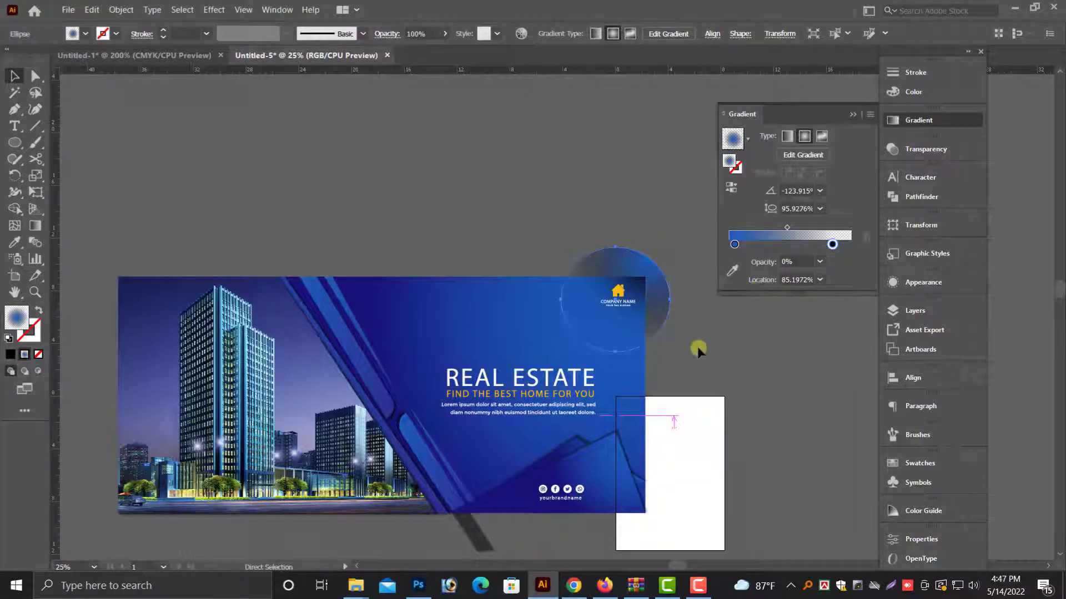
key("ctrl+equal")
left_click(657, 362)
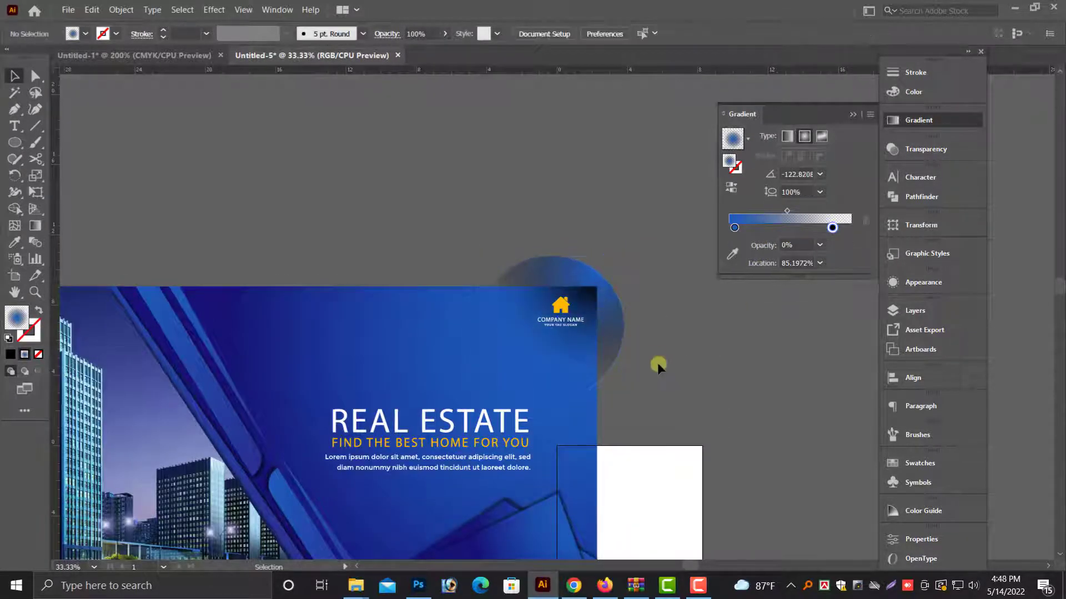
key("ctrl+minus")
left_click_drag(633, 399, 678, 355)
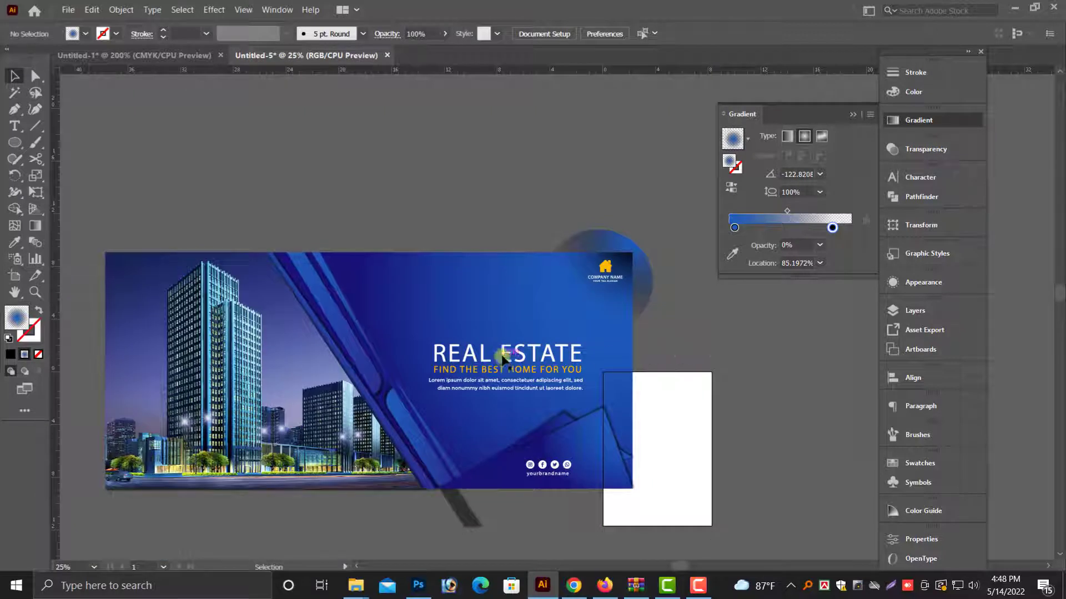
Enlarge the company logo, move the REAL ESTATE text up, and resize the circle behind it
left_click(605, 270)
left_click_drag(589, 282, 563, 298)
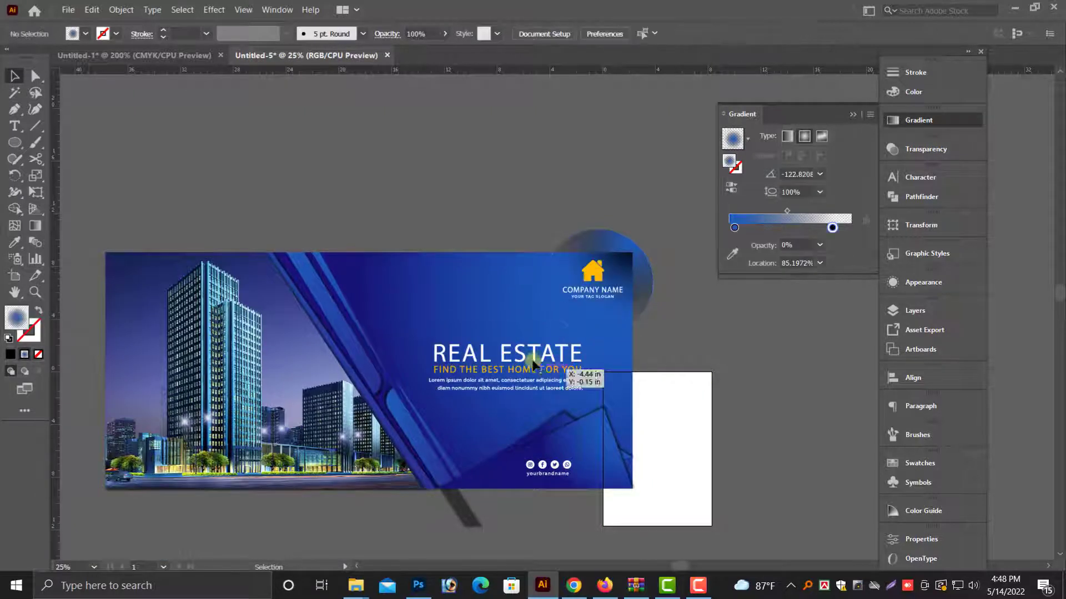
left_click(541, 355)
left_click_drag(541, 355, 535, 336)
left_click(555, 328)
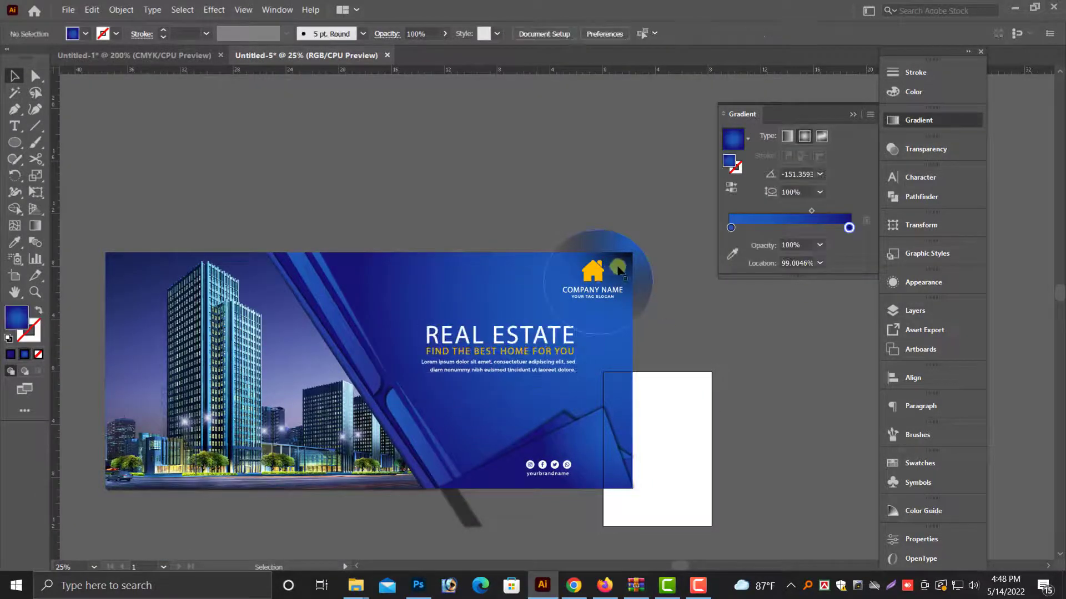
left_click_drag(544, 281, 535, 286)
left_click(221, 178)
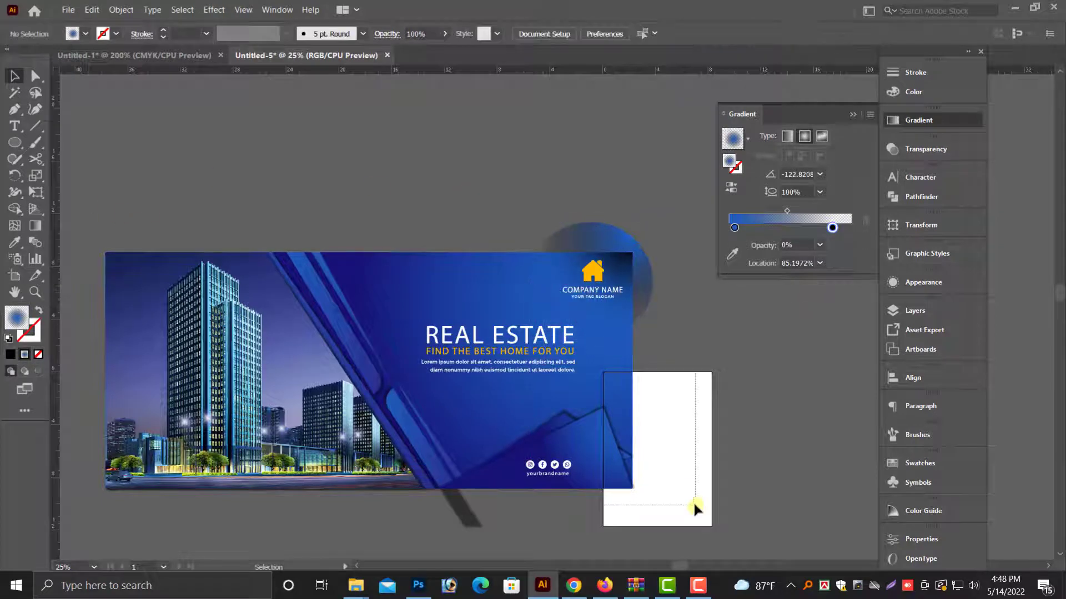
Select all the banner artwork and group it
left_click_drag(694, 506, 565, 505)
right_click(565, 506)
left_click(594, 400)
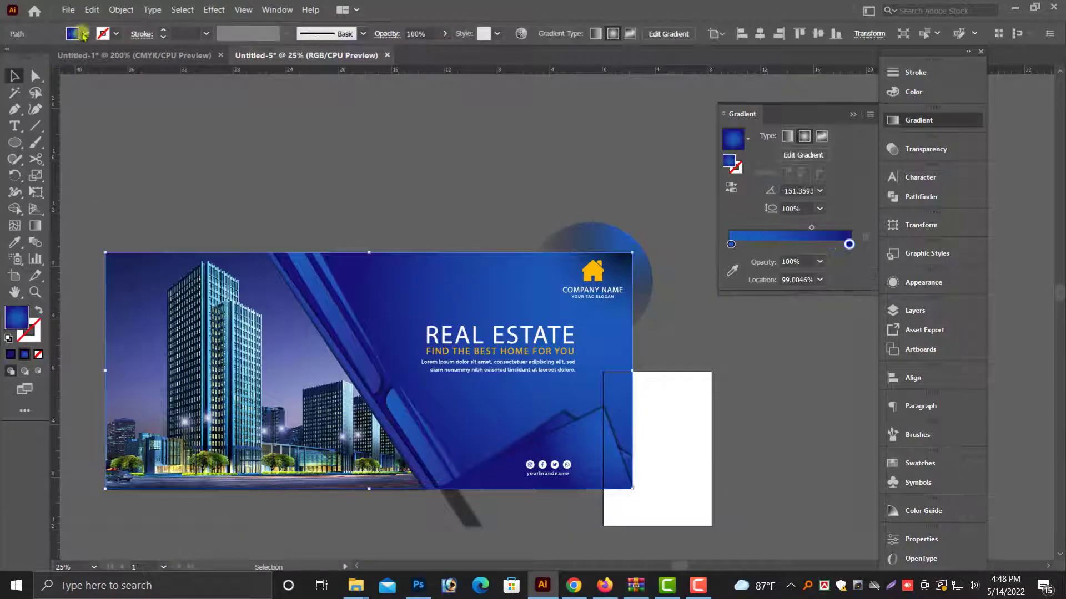
Paste the background rectangle in front, bring it to the top, and make a clipping mask with all artwork
left_click(92, 10)
left_click(90, 13)
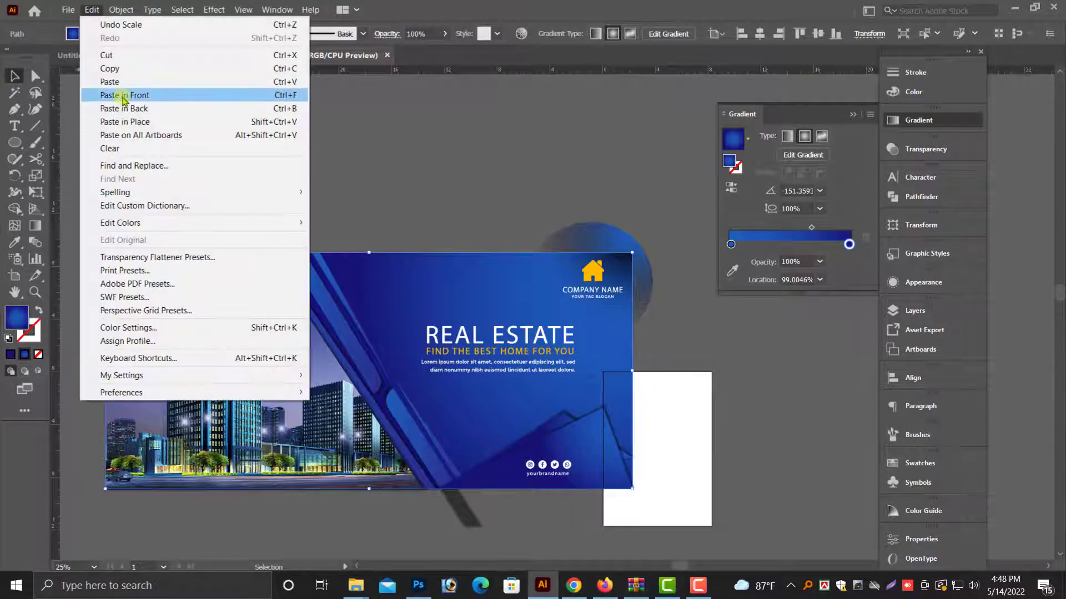
left_click(124, 95)
right_click(447, 272)
left_click(613, 428)
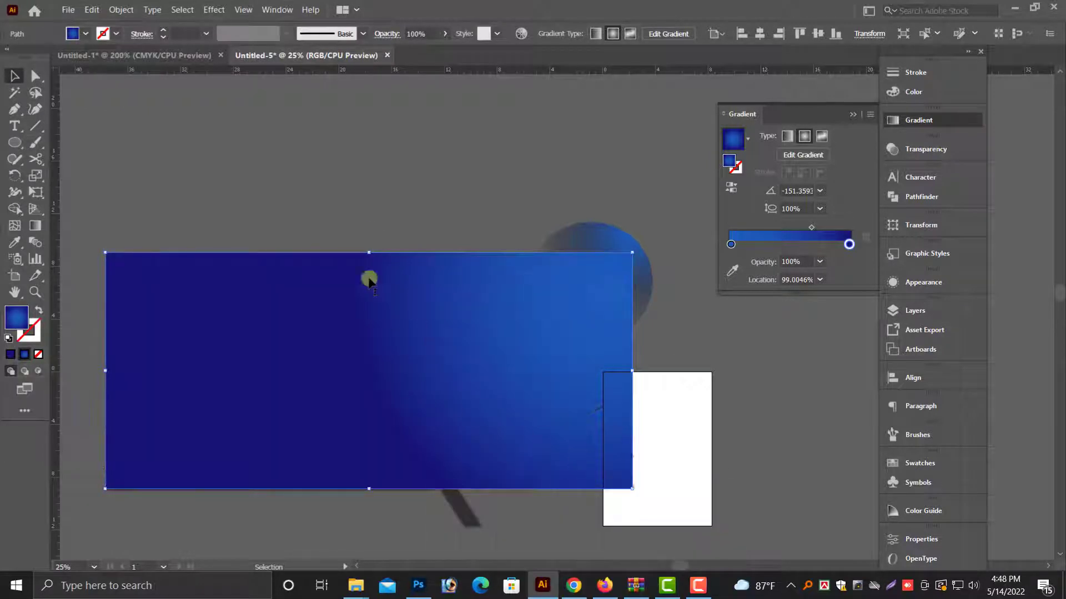
left_click_drag(725, 511, 500, 327)
right_click(500, 328)
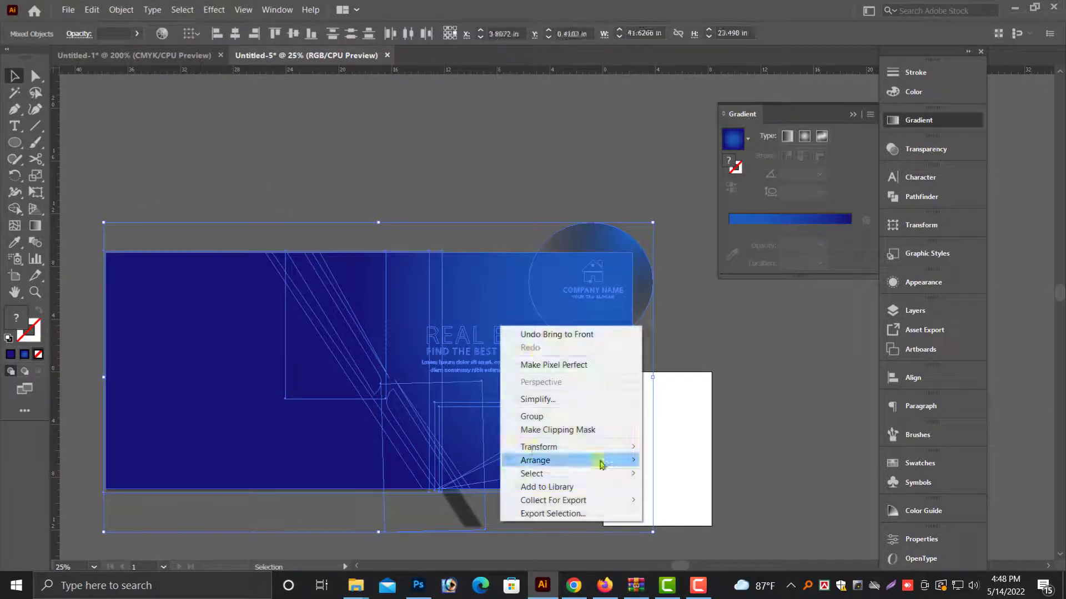
left_click(544, 430)
scroll(744, 245, "down", 1)
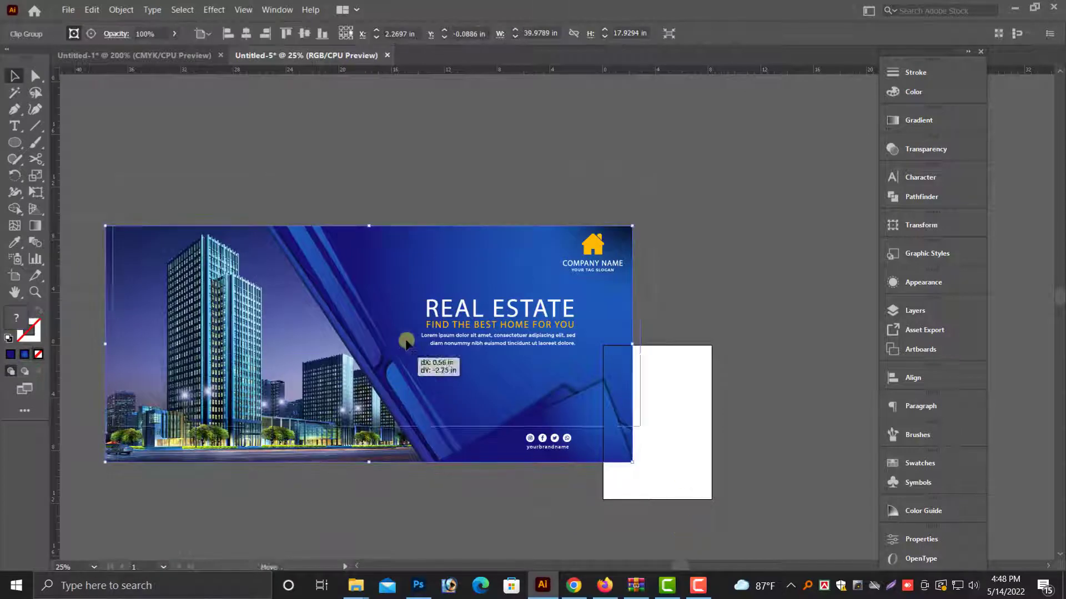